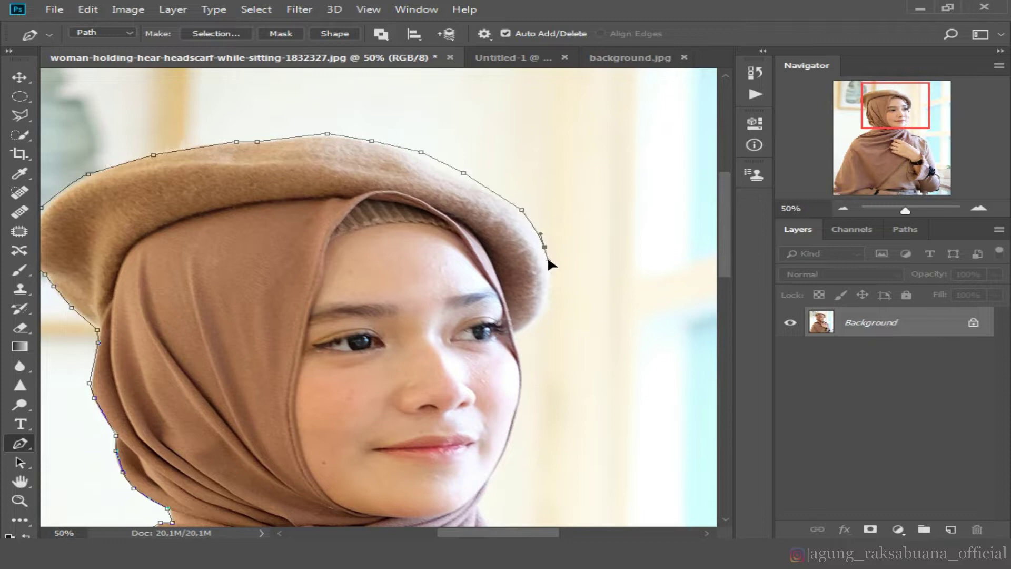
Step: Continue the pen path down the right side of the beret and along the woman's cheek
click(548, 289)
click(514, 333)
scroll(527, 295, down, 2)
click(523, 295)
scroll(527, 295, down, 2)
click(524, 269)
scroll(520, 312, down, 2)
click(515, 304)
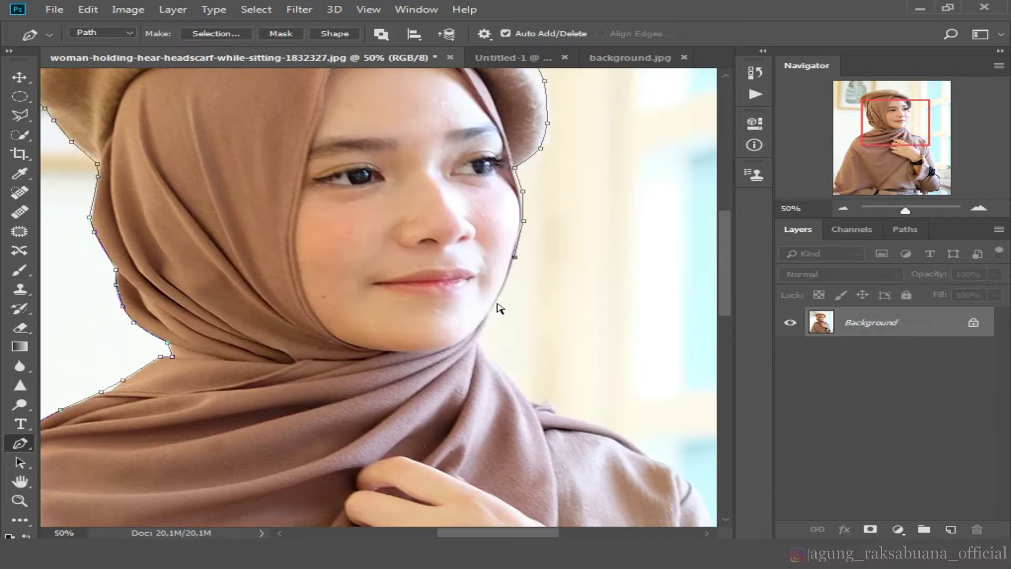
Step: Extend the pen path around the chin and along the headscarf's edge onto the shoulder
click(503, 339)
click(479, 387)
click(510, 424)
click(546, 449)
click(612, 476)
click(637, 492)
scroll(729, 417, down, 3)
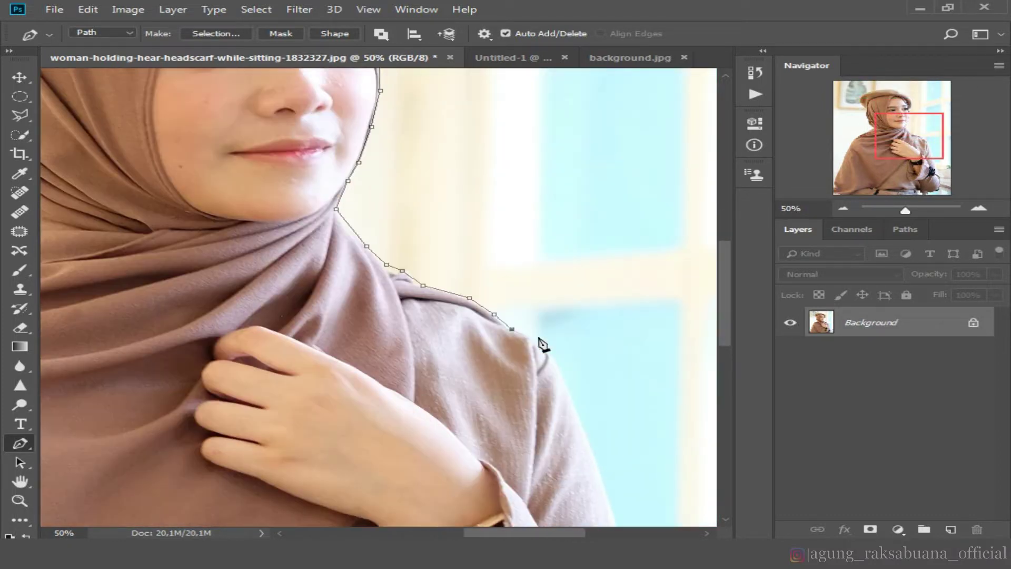
Step: Trace the pen path over the shoulder and down the outer sleeve towards the elbow
click(566, 380)
scroll(566, 379, down, 3)
click(624, 398)
scroll(623, 398, down, 1)
click(649, 423)
click(668, 482)
scroll(667, 483, down, 3)
click(554, 360)
click(558, 408)
click(554, 444)
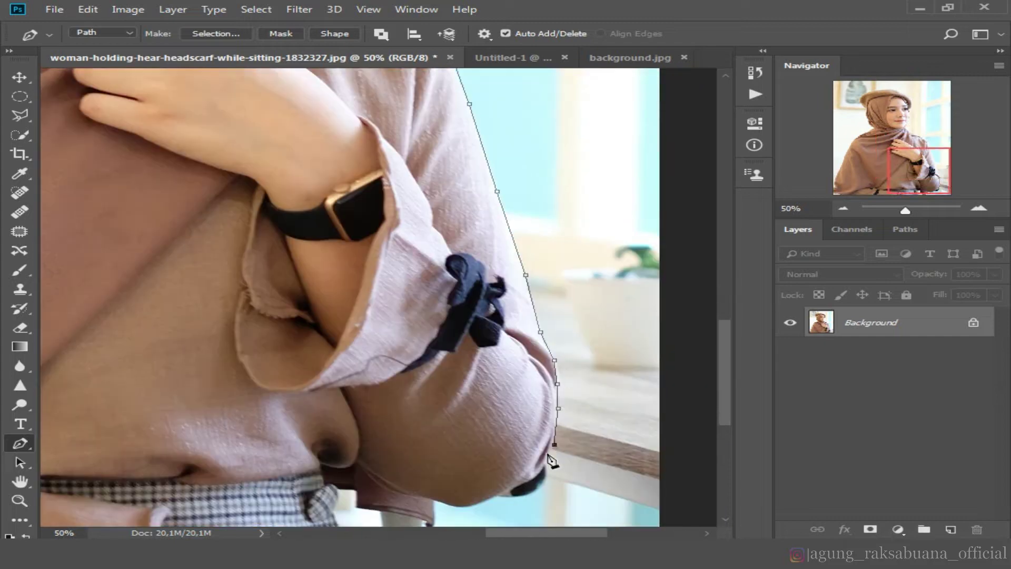
Step: Trace the pen path around the elbow and along the shirt hem to just below the photo's lower edge
click(533, 479)
scroll(707, 402, down, 2)
click(484, 441)
click(433, 442)
click(392, 454)
click(358, 447)
click(353, 432)
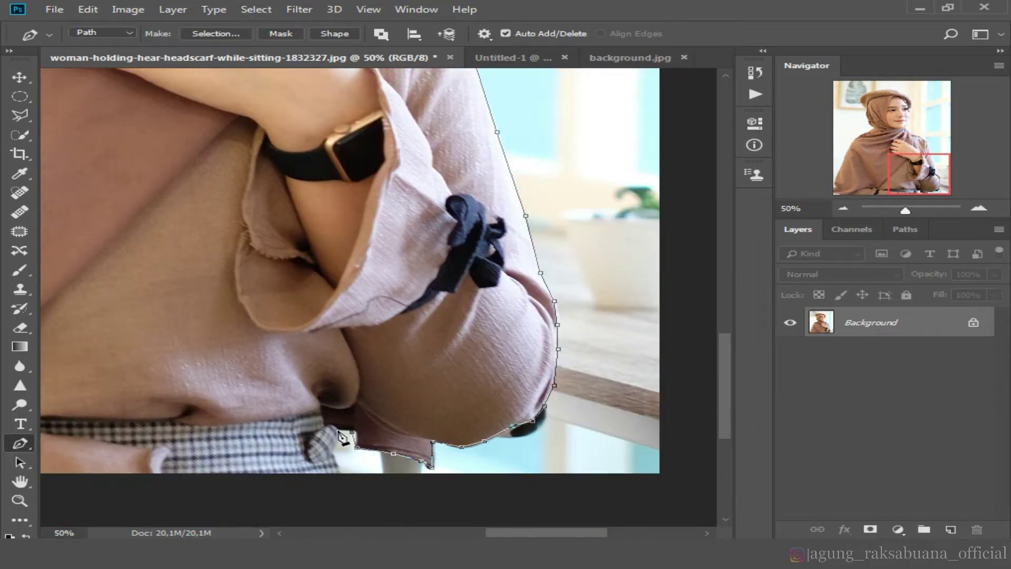
click(330, 451)
click(344, 478)
Step: Run the pen path beneath the photo's lower edge and close it at its starting anchor
drag(537, 536, 418, 523)
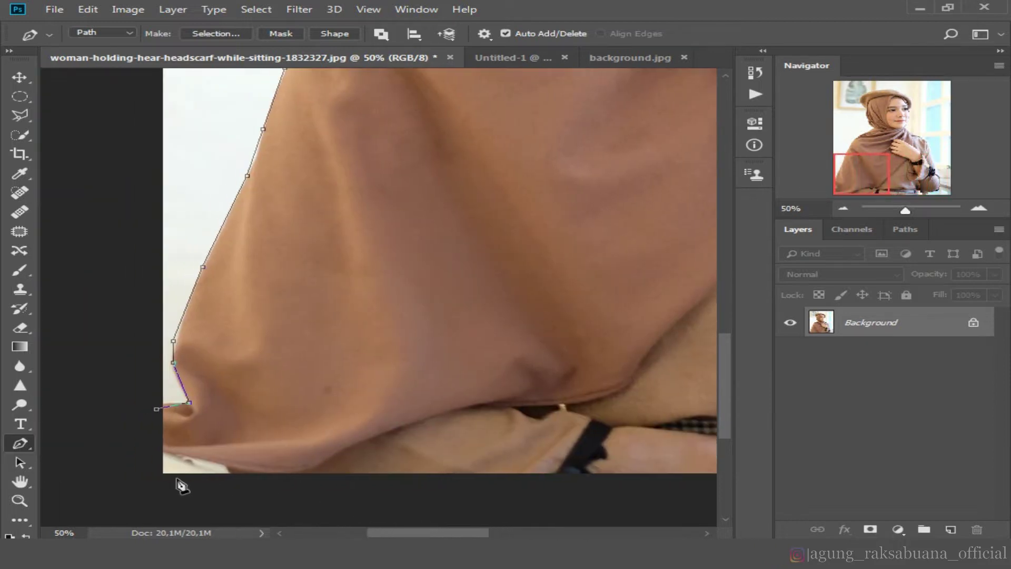
click(148, 479)
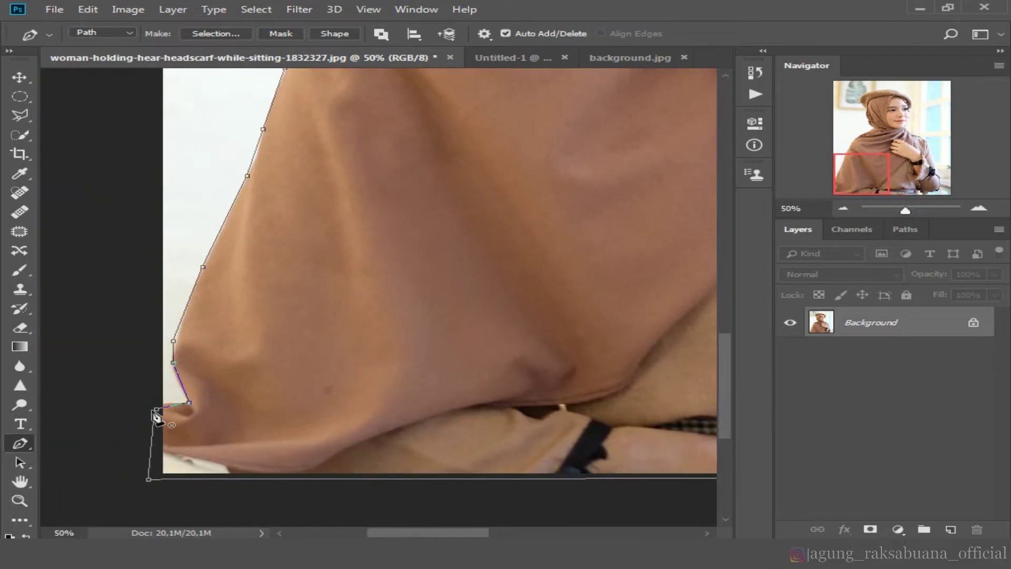
click(158, 413)
Step: Convert the closed path into a new anti-aliased selection with a feather radius of 0 pixels
key(ctrl+minus)
key(ctrl+minus)
key(ctrl+minus)
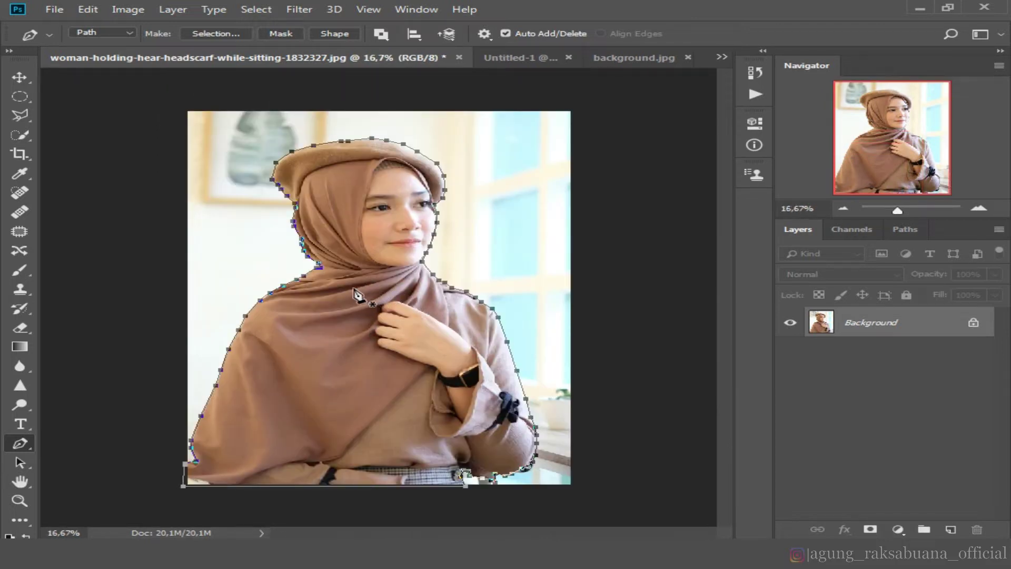
right_click(363, 345)
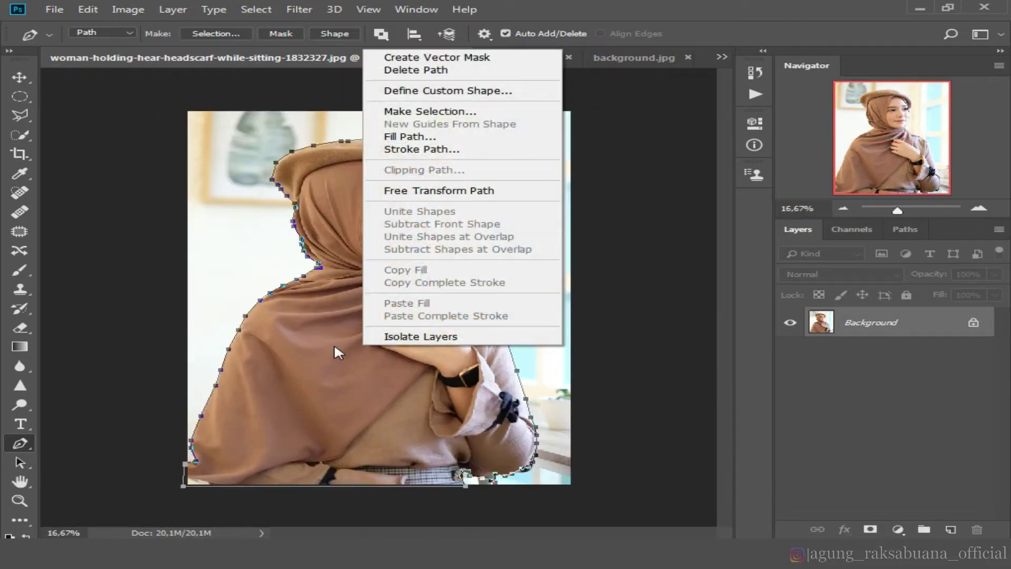
click(424, 112)
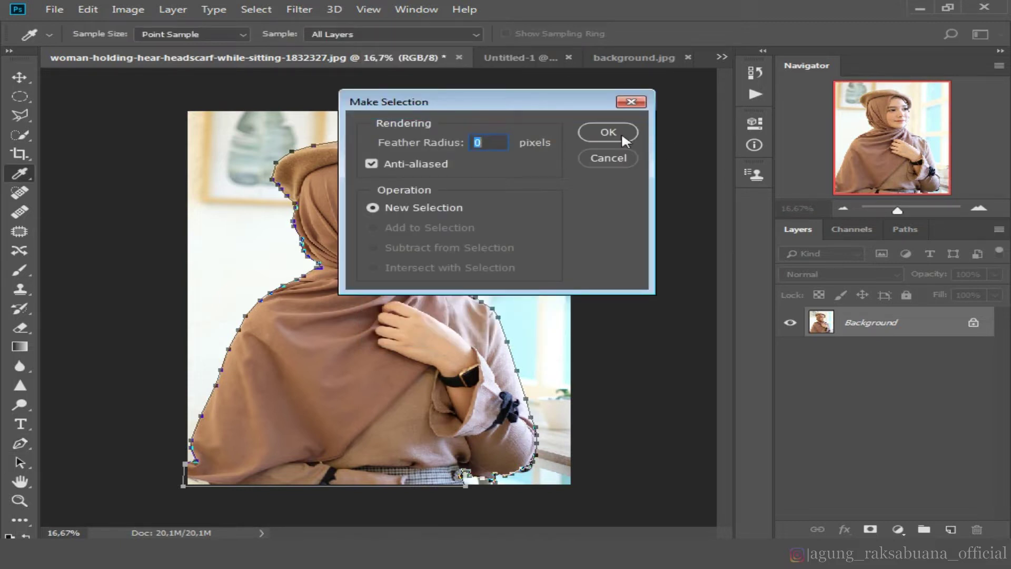
click(583, 129)
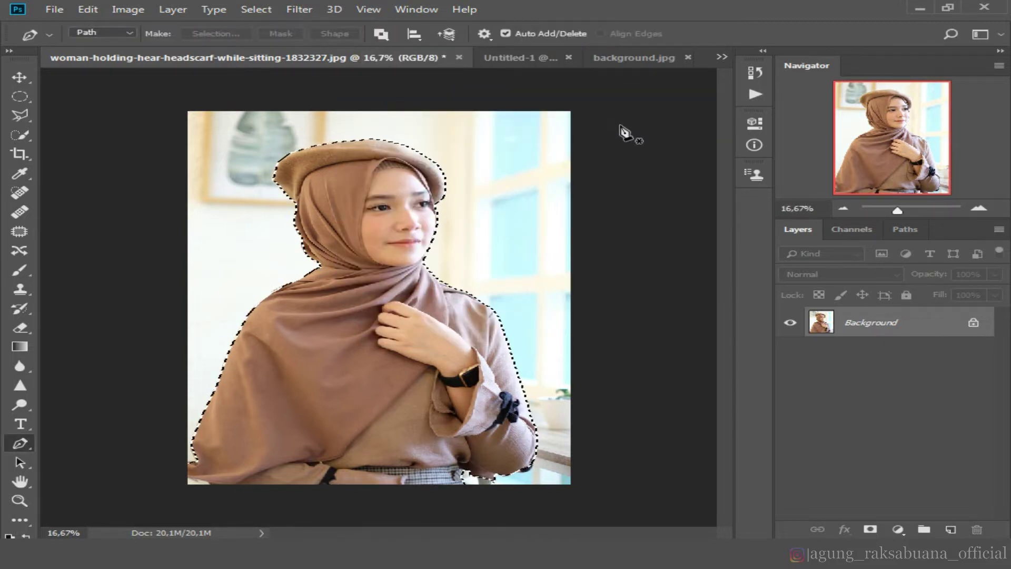
Step: Move the selected woman into the Untitled-1 document and place her near the middle of the canvas
click(22, 78)
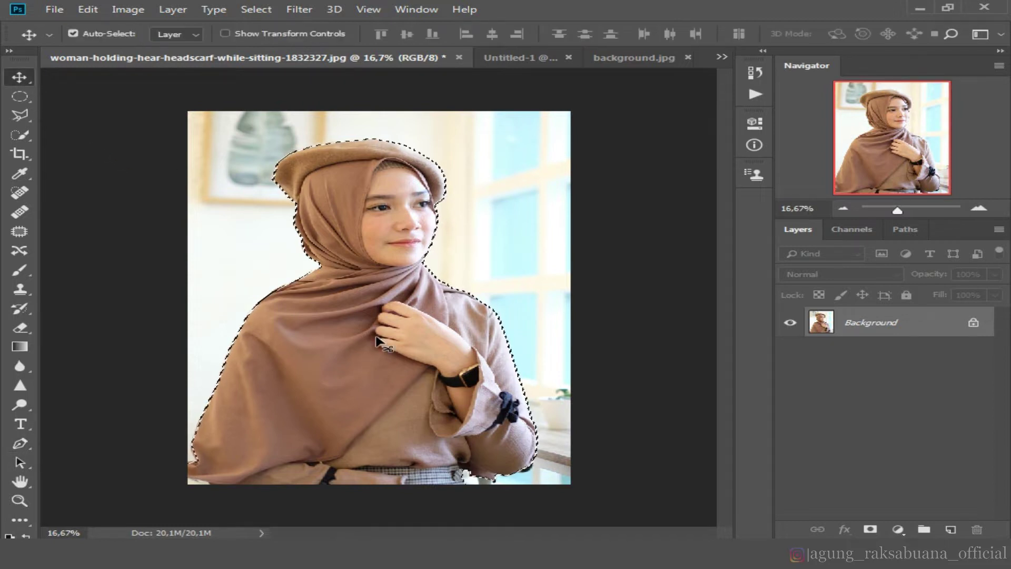
drag(377, 340, 398, 281)
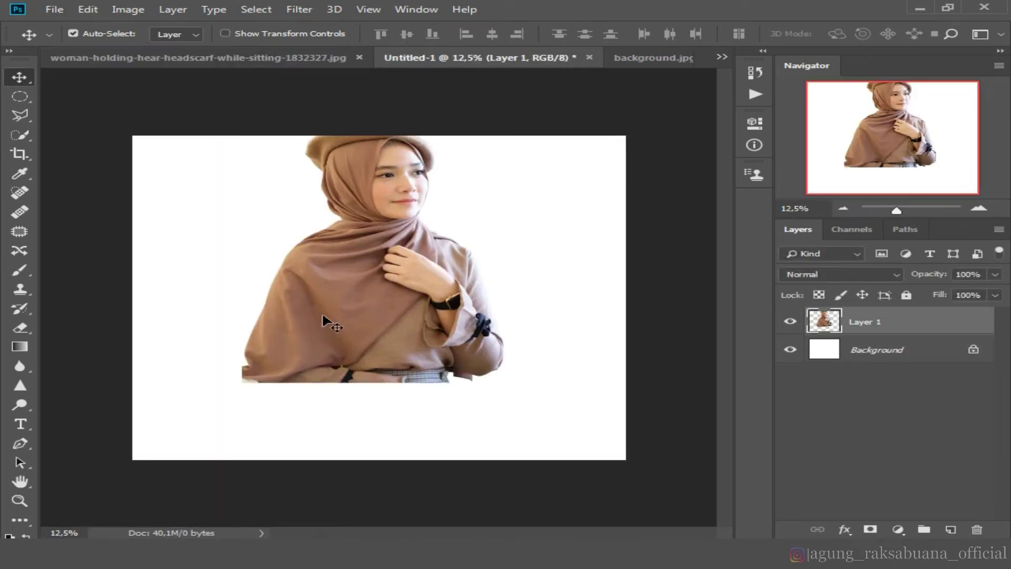
drag(323, 319, 330, 354)
Step: Scale down the woman's cutout on Layer 1 with Free Transform and centre it horizontally on the canvas
key(ctrl)
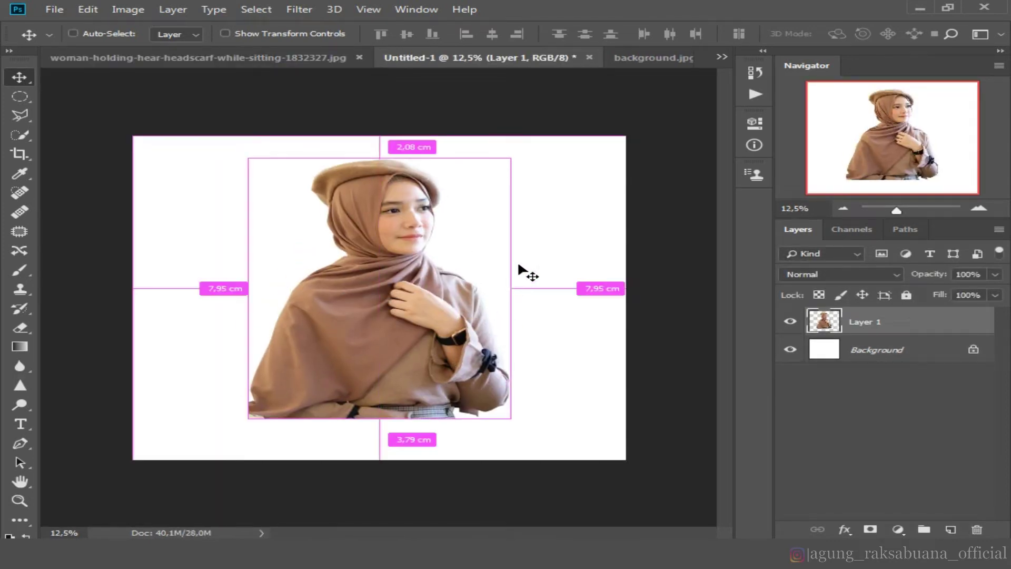
key(ctrl+t)
drag(510, 154, 478, 194)
drag(388, 325, 406, 310)
key(Return)
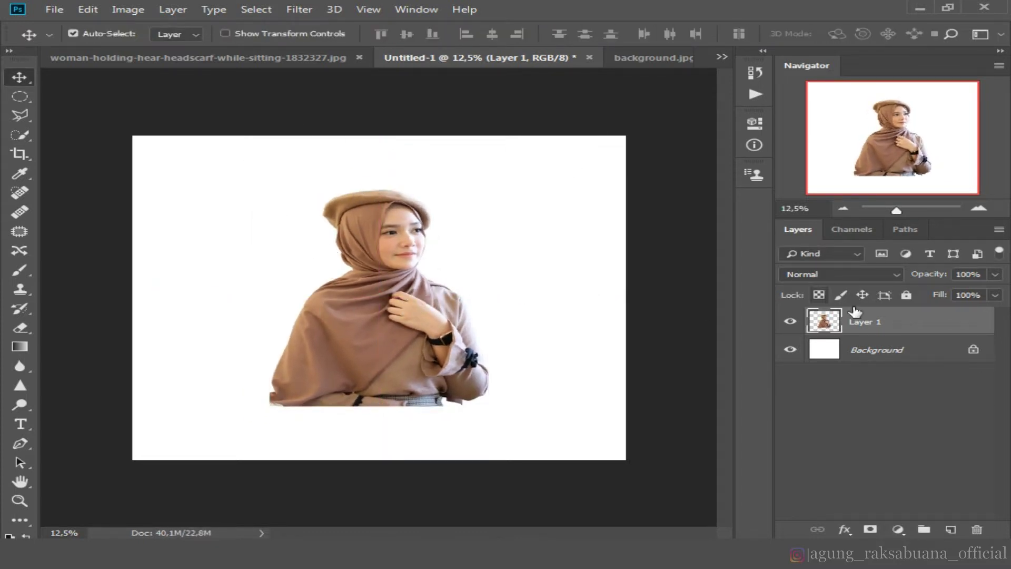
Step: Convert the locked Background into a normal layer and add a Solid Color fill layer with colour ffa425 above it
double_click(867, 356)
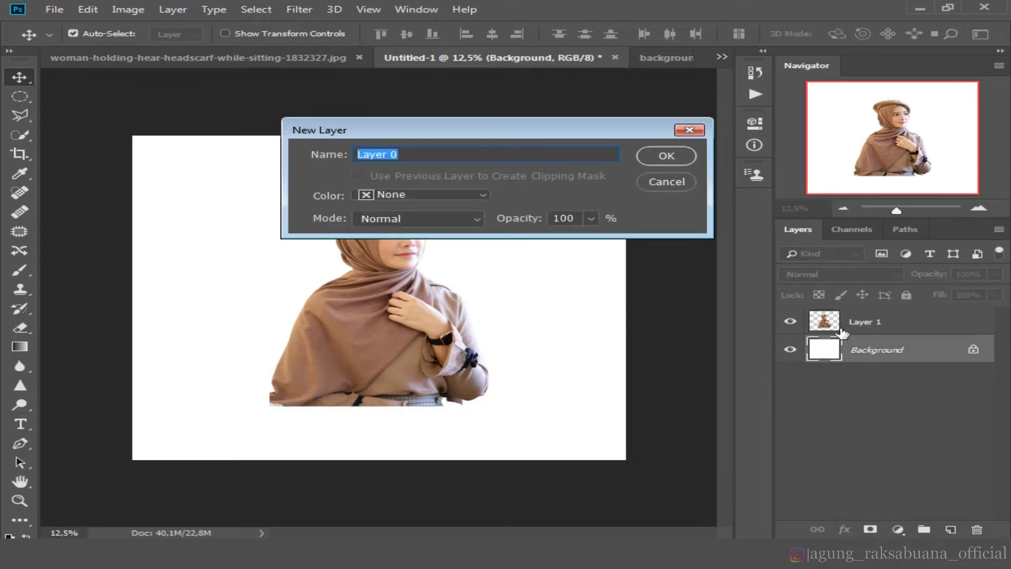
click(687, 156)
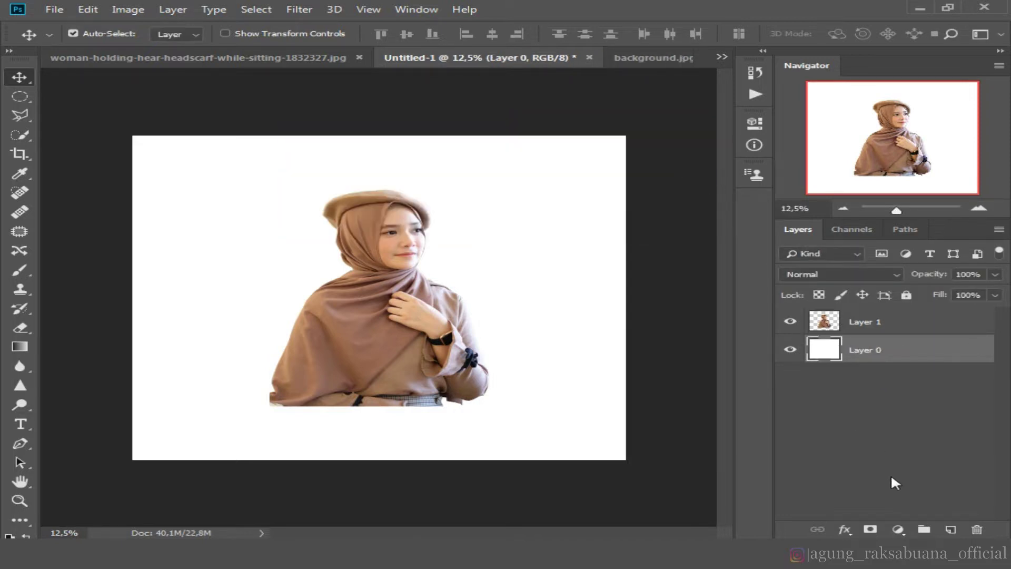
click(906, 530)
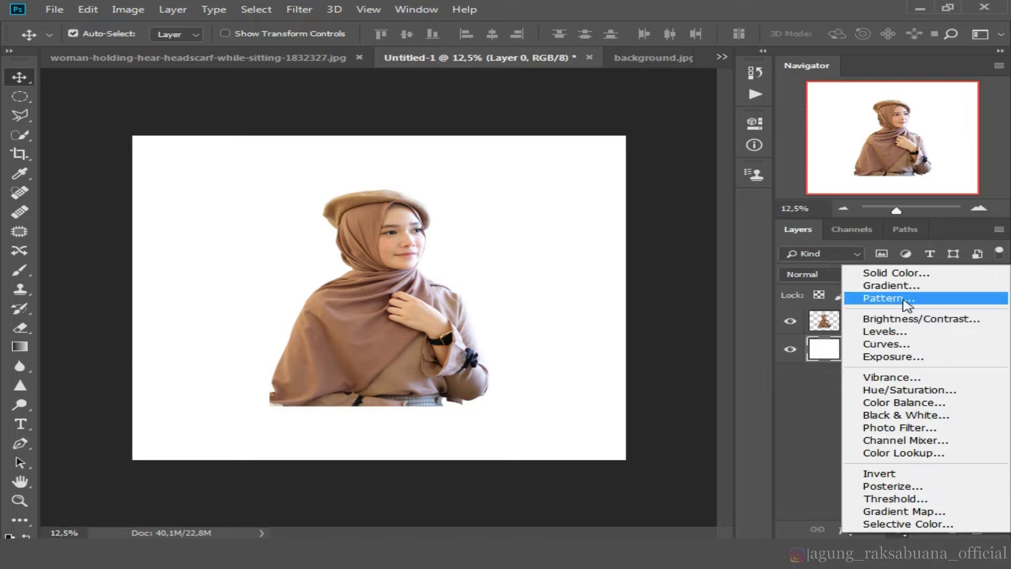
click(899, 273)
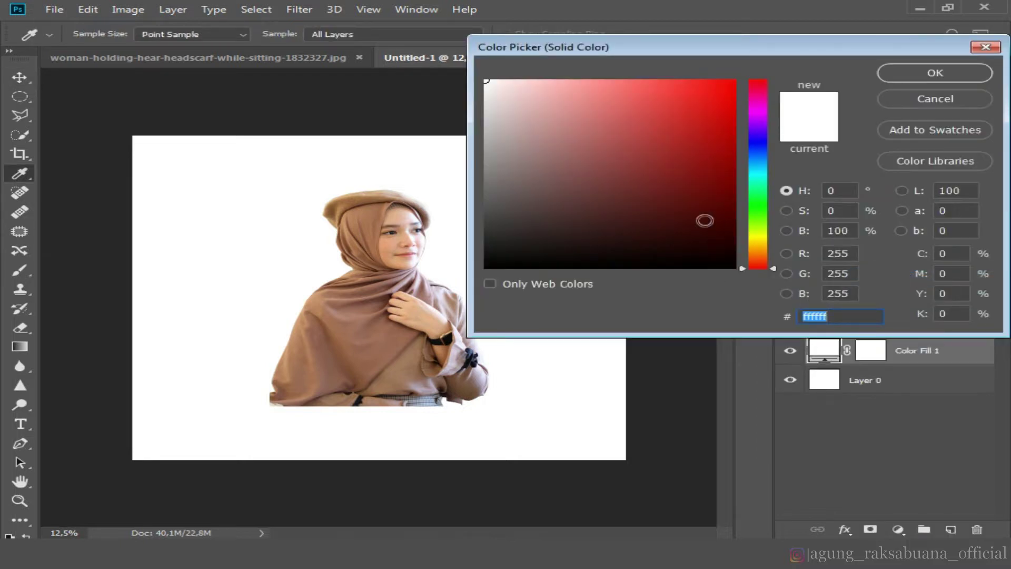
drag(743, 270, 772, 249)
drag(714, 165, 716, 108)
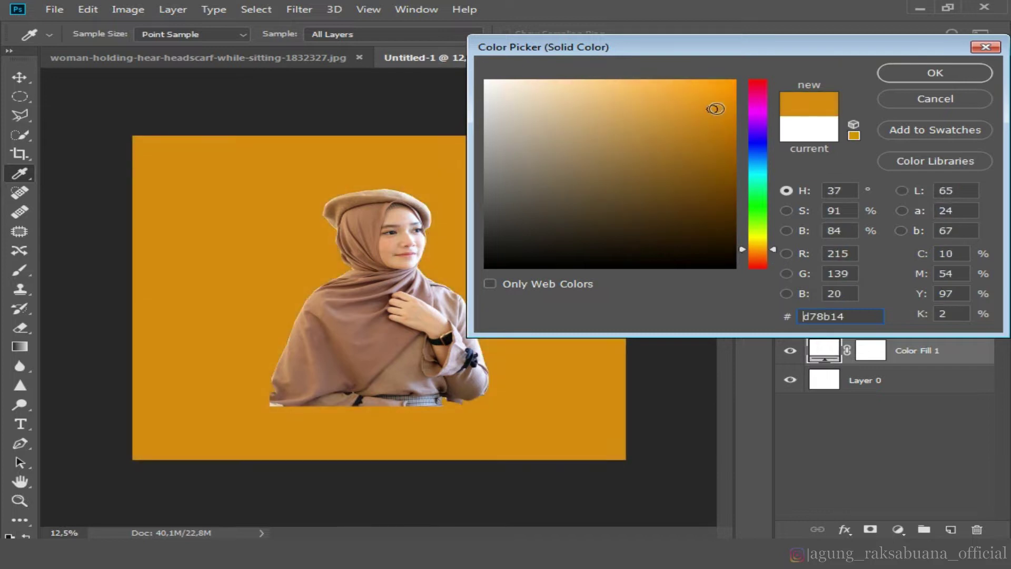
drag(866, 320, 800, 317)
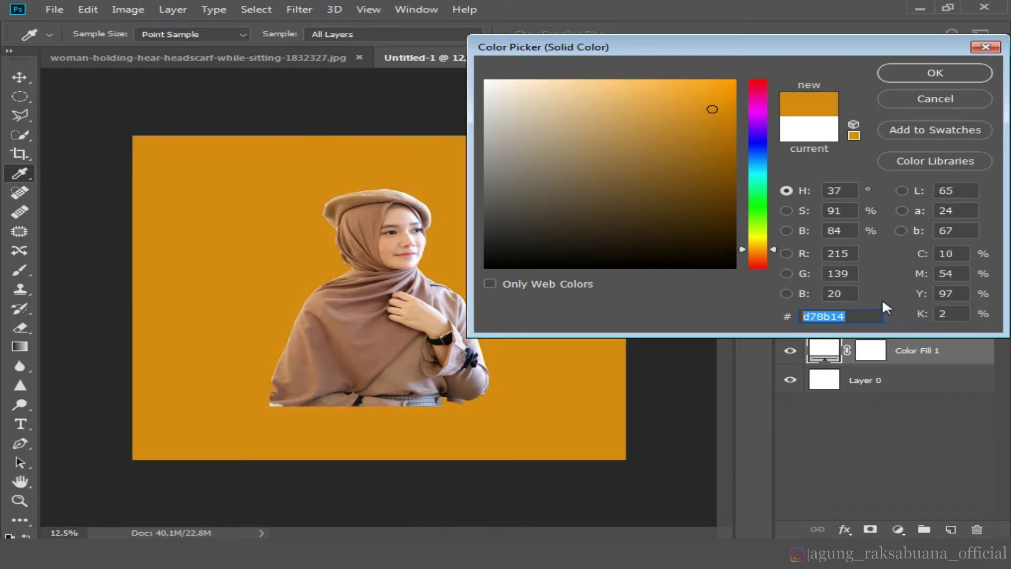
text(ffa425)
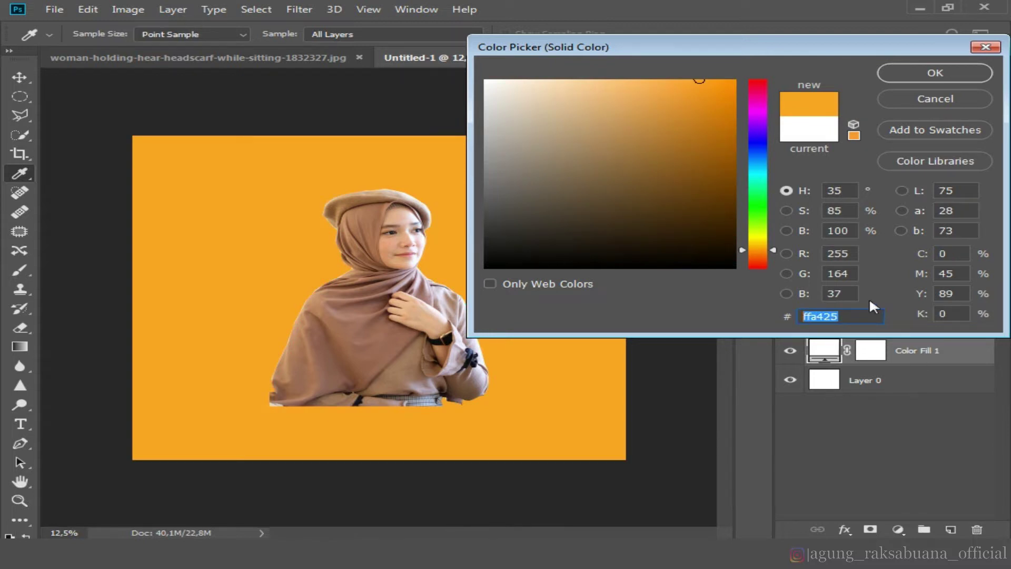
click(960, 74)
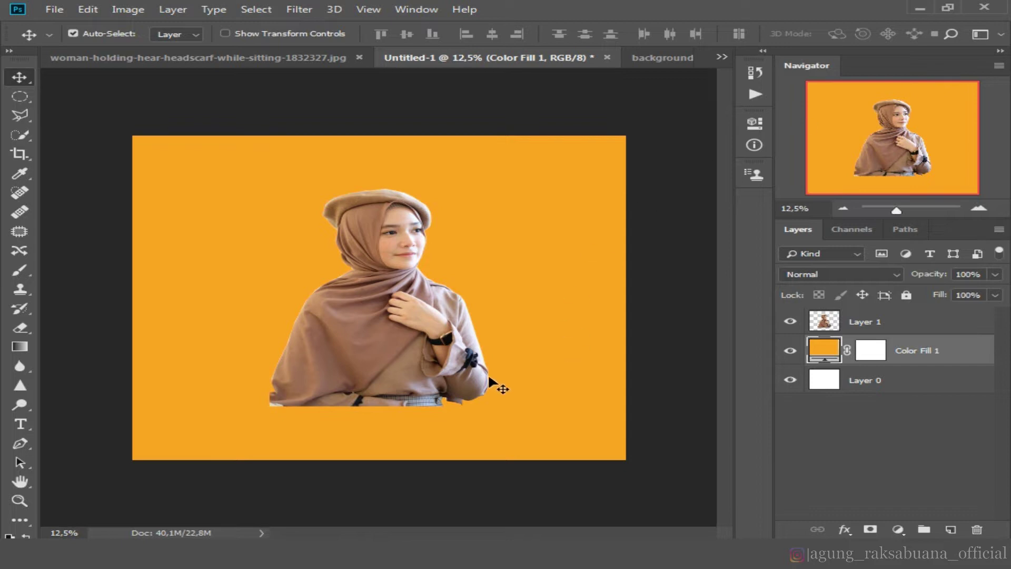
Step: Shrink the woman's cutout on Layer 1 slightly more and reposition it in the middle of the canvas
drag(370, 285, 370, 280)
key(ctrl+t)
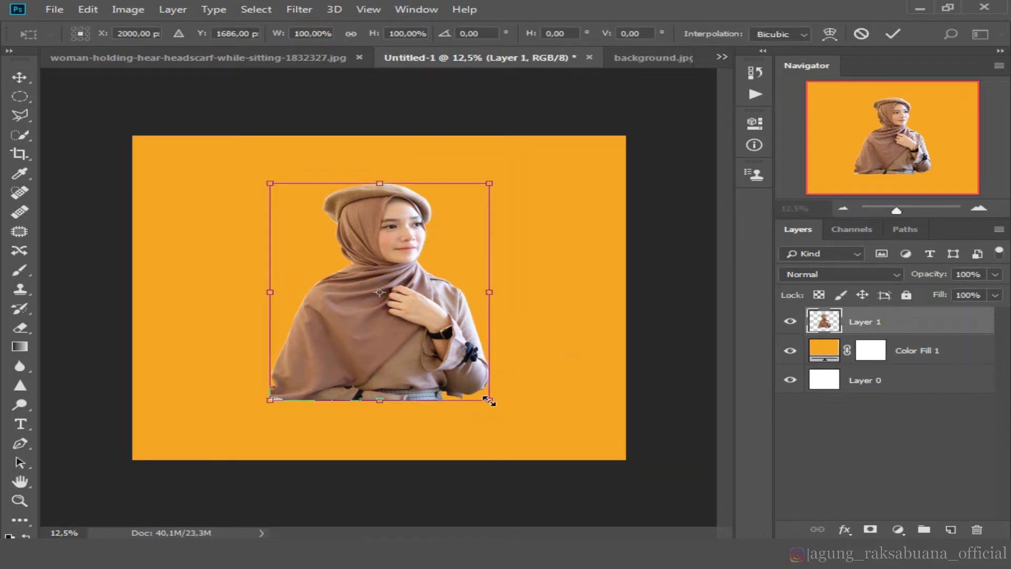
drag(489, 402, 474, 386)
drag(426, 333, 433, 339)
key(Return)
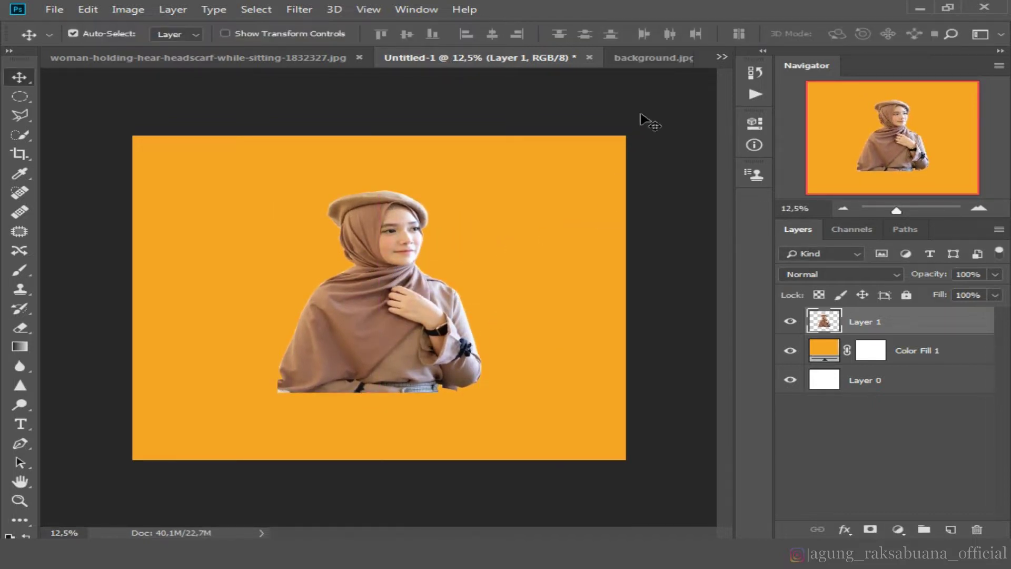
Step: Convert the background.jpg image to a normal layer and move the splatter artwork into Untitled-1
click(648, 57)
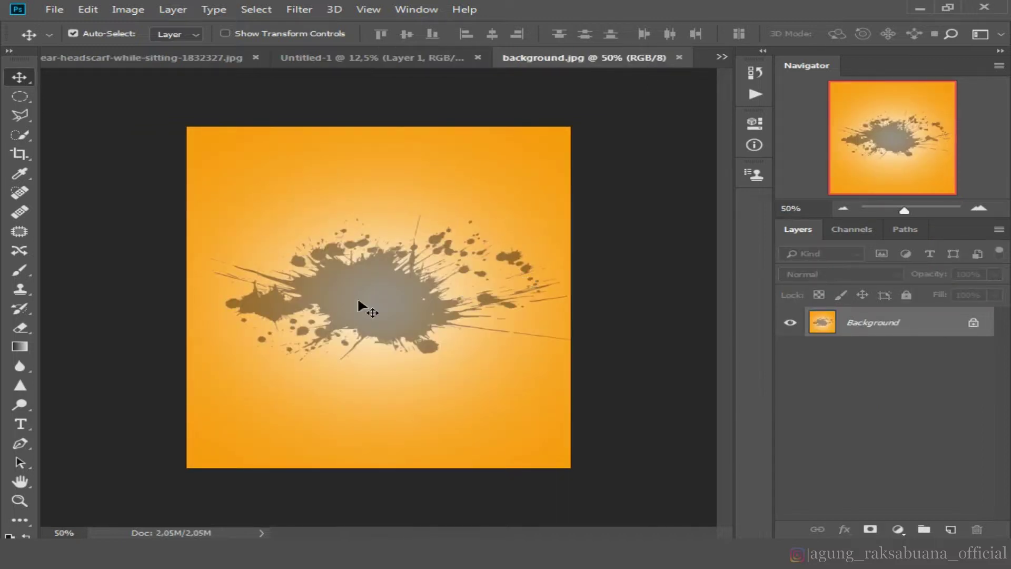
click(388, 294)
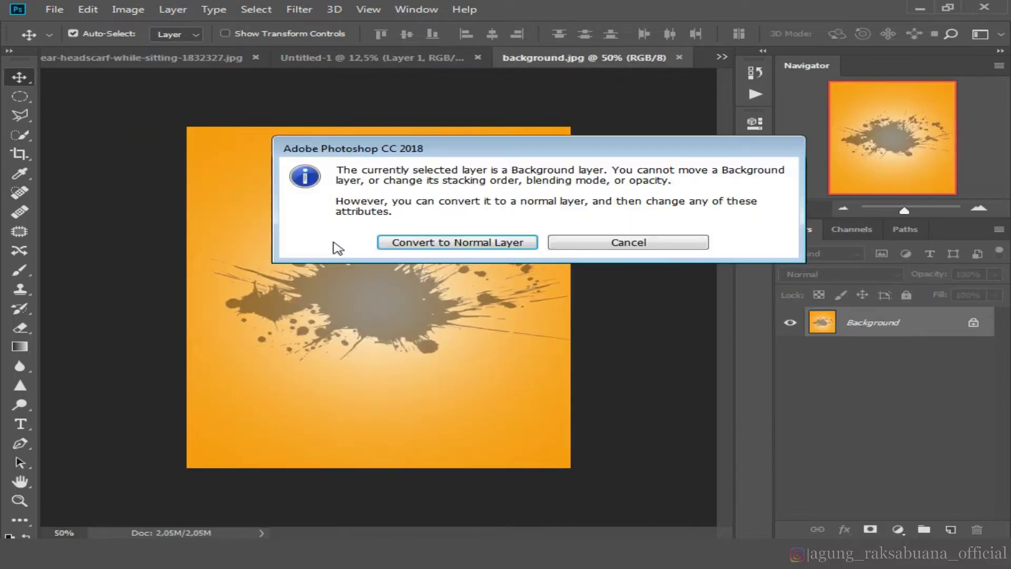
click(448, 250)
drag(474, 345, 374, 263)
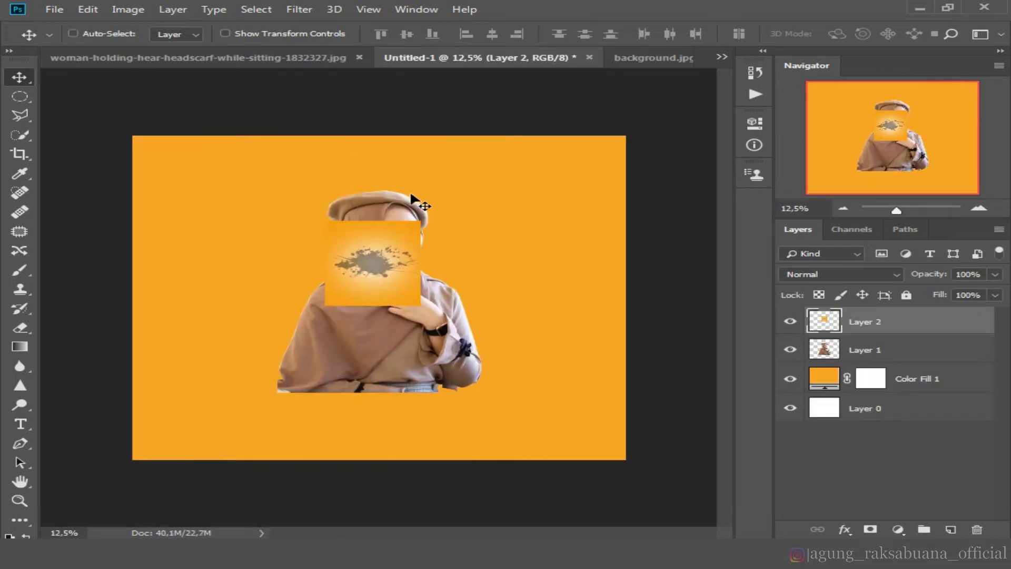
Step: Enlarge the splatter artwork to about 171% and position it over the woman's head and upper body
key(ctrl+t)
drag(416, 224, 489, 161)
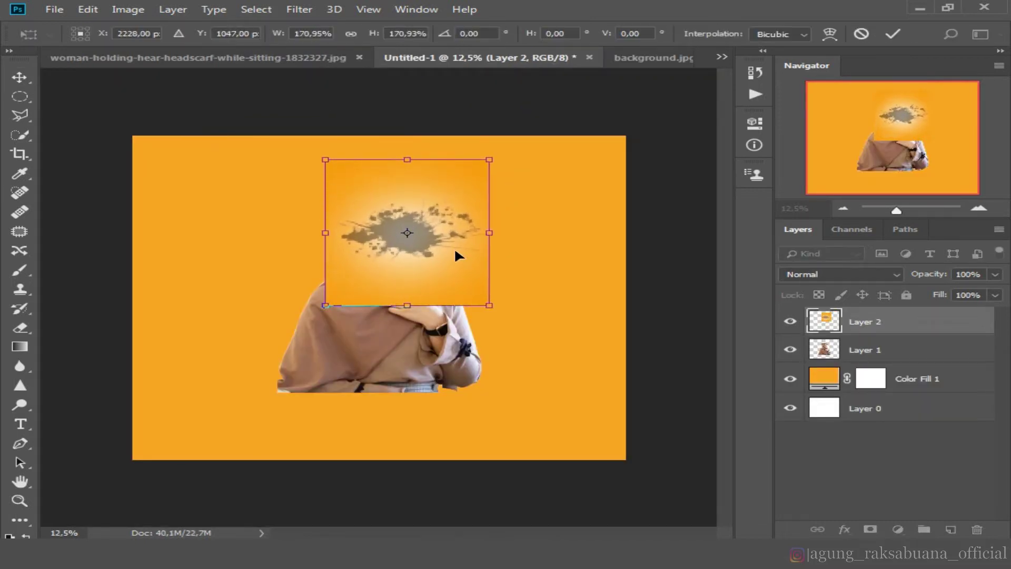
drag(456, 250, 417, 270)
key(Return)
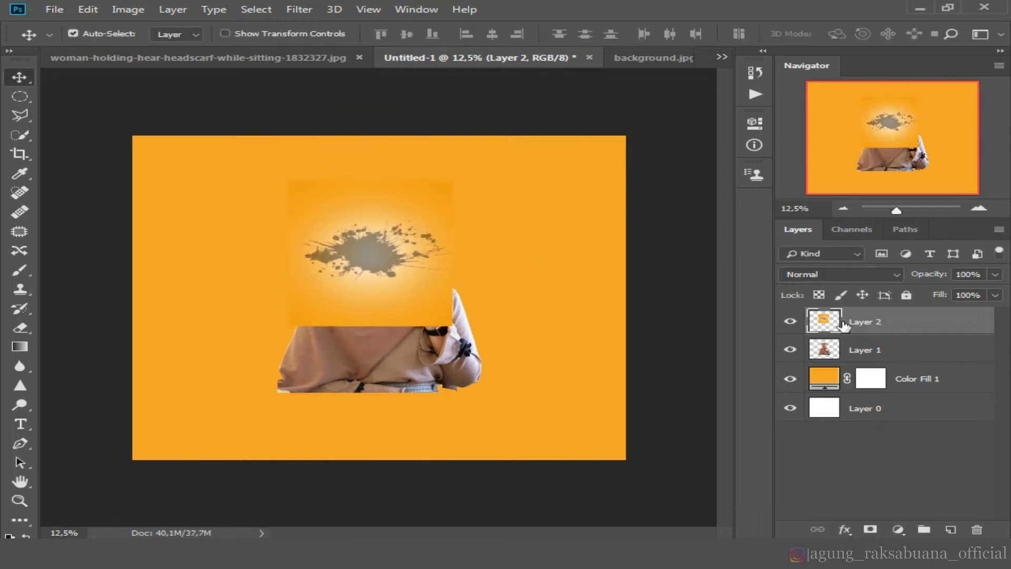
Step: Place Layer 2 below Layer 1, enlarge the splatter to about 179.4% and centre it horizontally on the canvas
drag(864, 324, 877, 370)
key(ctrl+t)
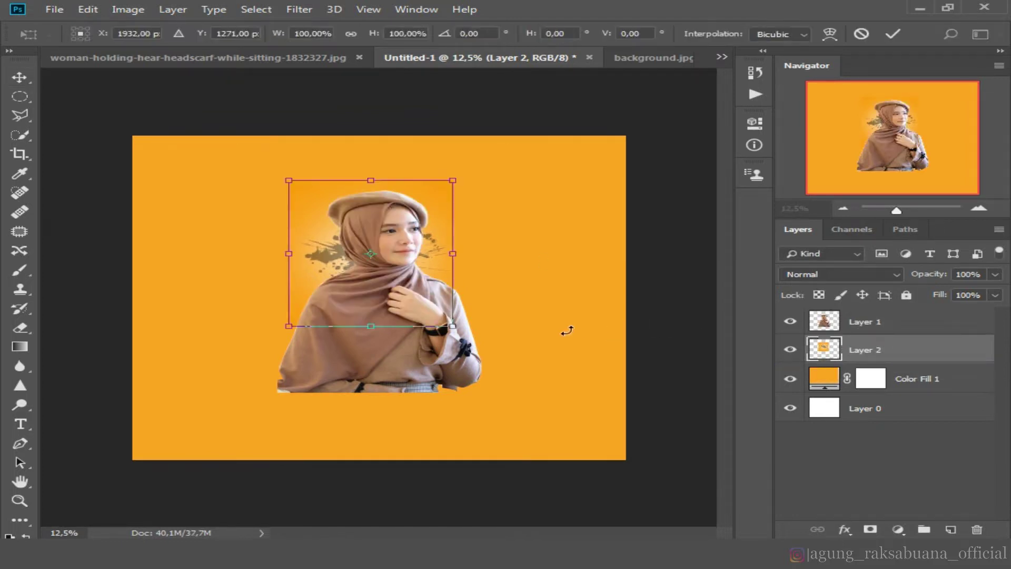
drag(452, 325, 584, 442)
drag(536, 358, 480, 345)
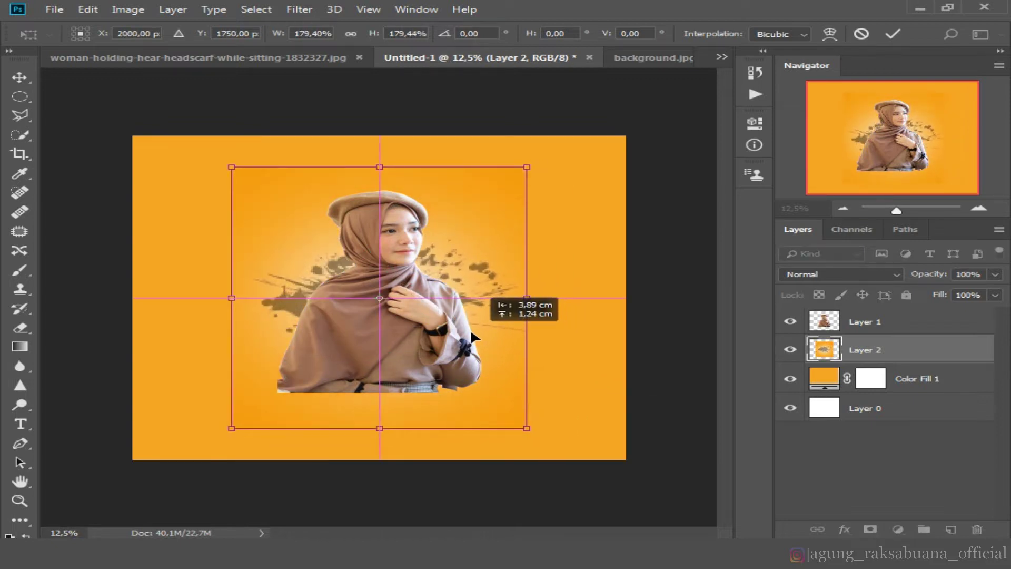
Step: Rotate the splatter artwork 14.75°, enlarge it to about 202.5% and recentre it horizontally behind the woman
drag(527, 146, 571, 178)
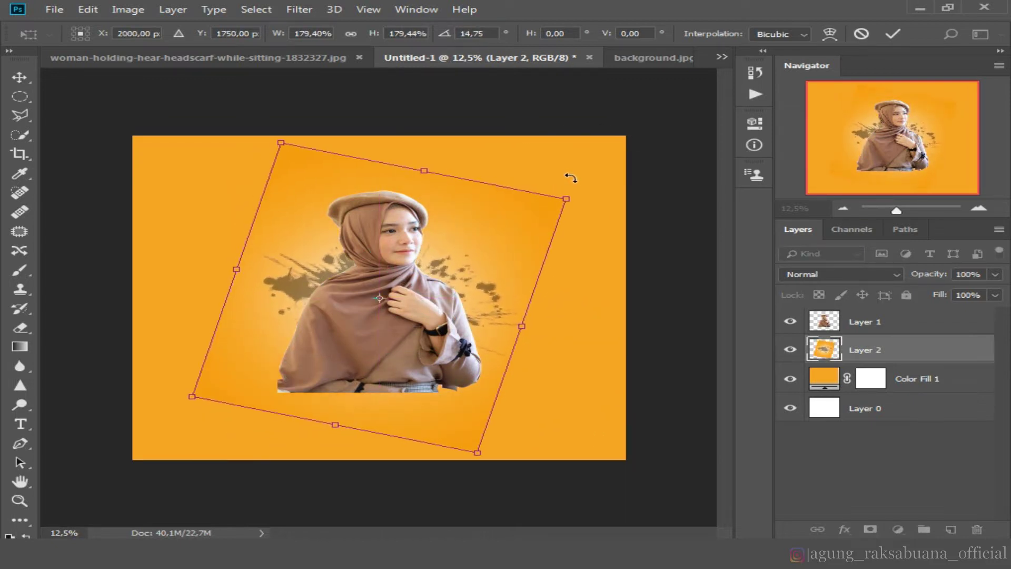
drag(287, 142, 253, 104)
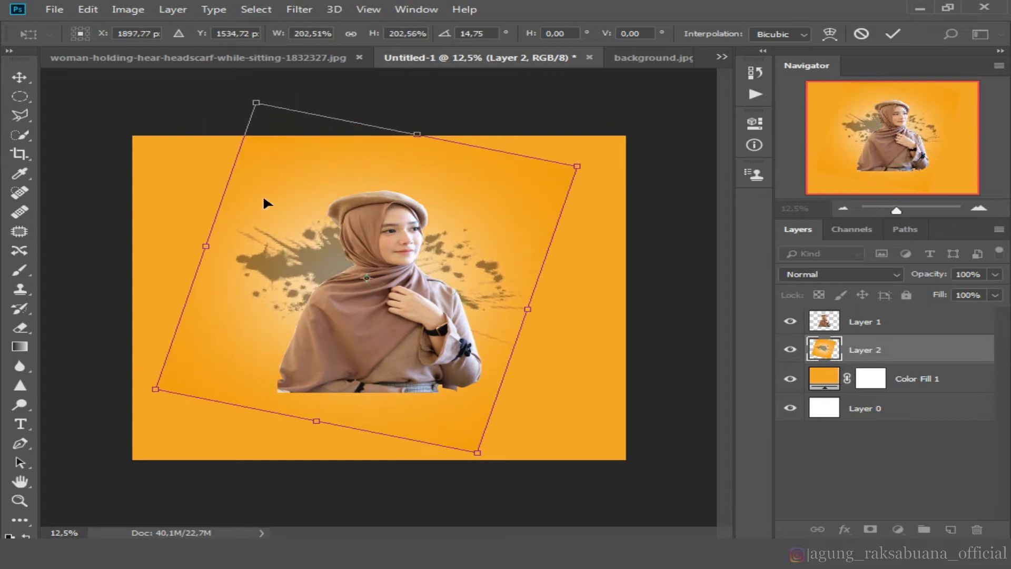
drag(263, 201, 292, 232)
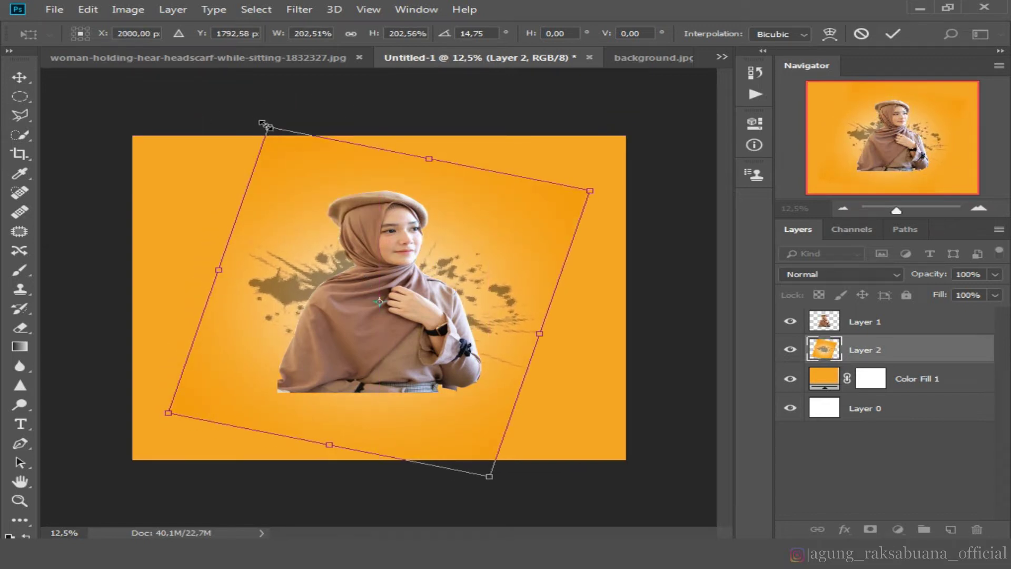
Step: Enlarge the splatter artwork to about 244.3% wide and 257% high, keeping it spread out behind the woman's upper body
drag(266, 125, 243, 90)
drag(318, 234, 305, 254)
drag(150, 418, 111, 445)
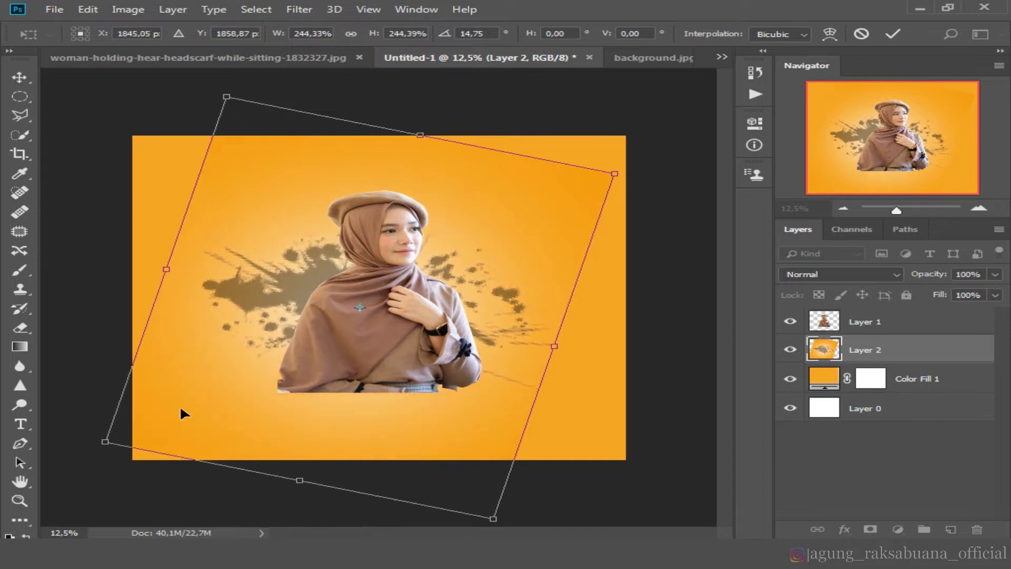
mouse_move(240, 305)
mouse_down()
mouse_move(255, 311)
mouse_move(240, 315)
mouse_up()
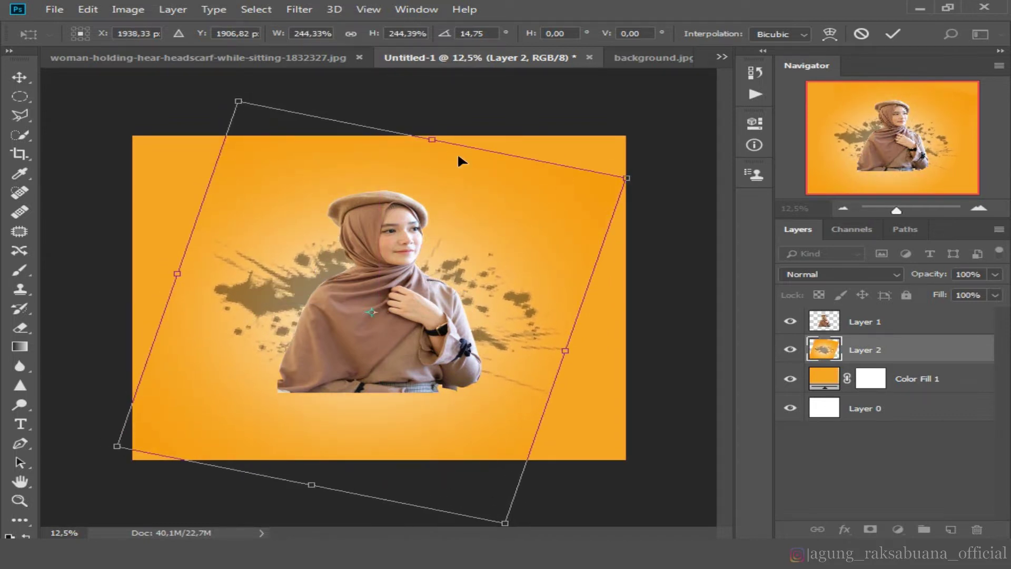
drag(430, 142, 443, 122)
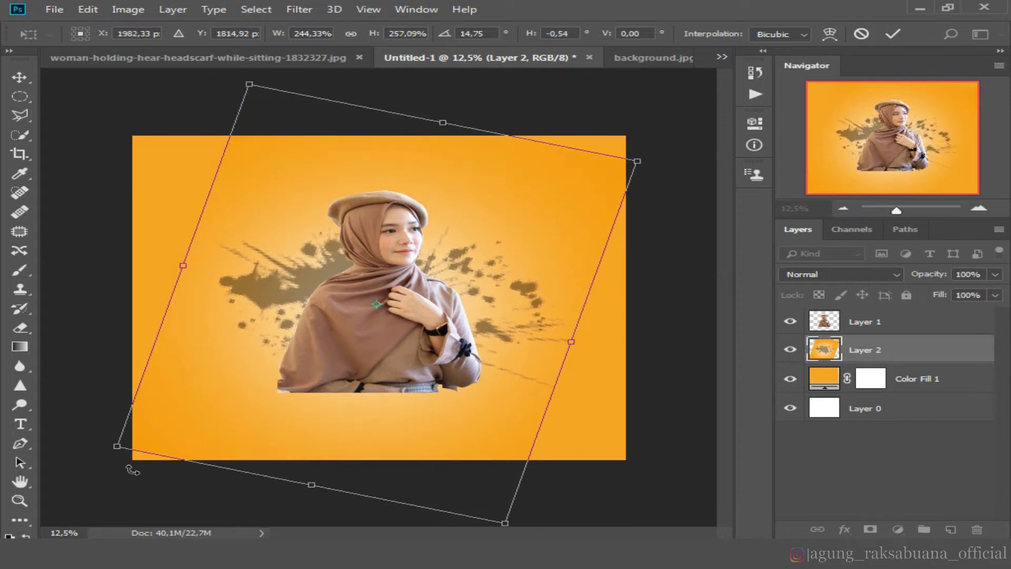
mouse_move(306, 490)
mouse_down()
mouse_move(323, 511)
mouse_move(310, 504)
mouse_up()
key(Return)
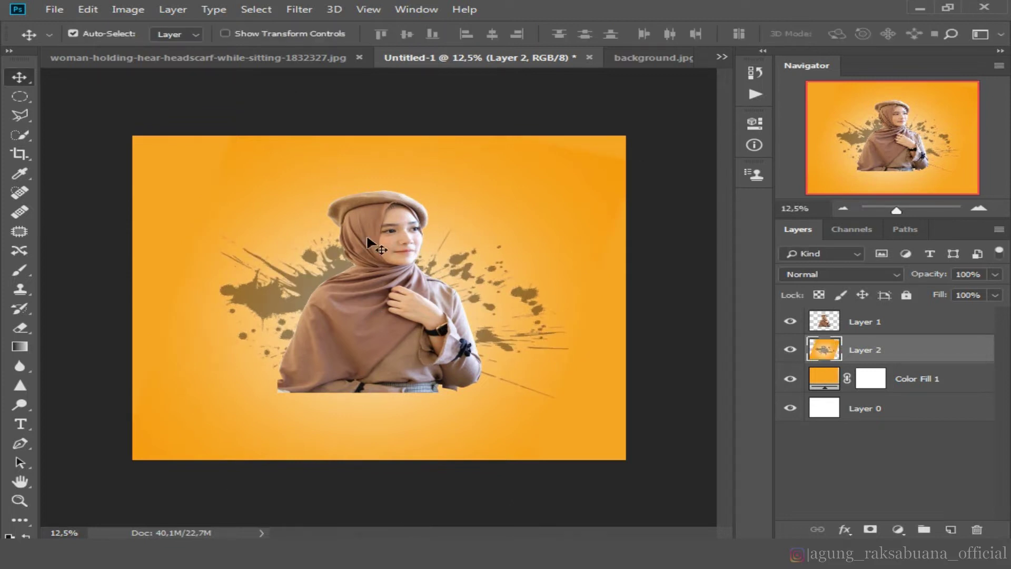
Step: Add a Hue/Saturation adjustment clipped to Layer 1, with Saturation +7 and Lightness -11
click(927, 326)
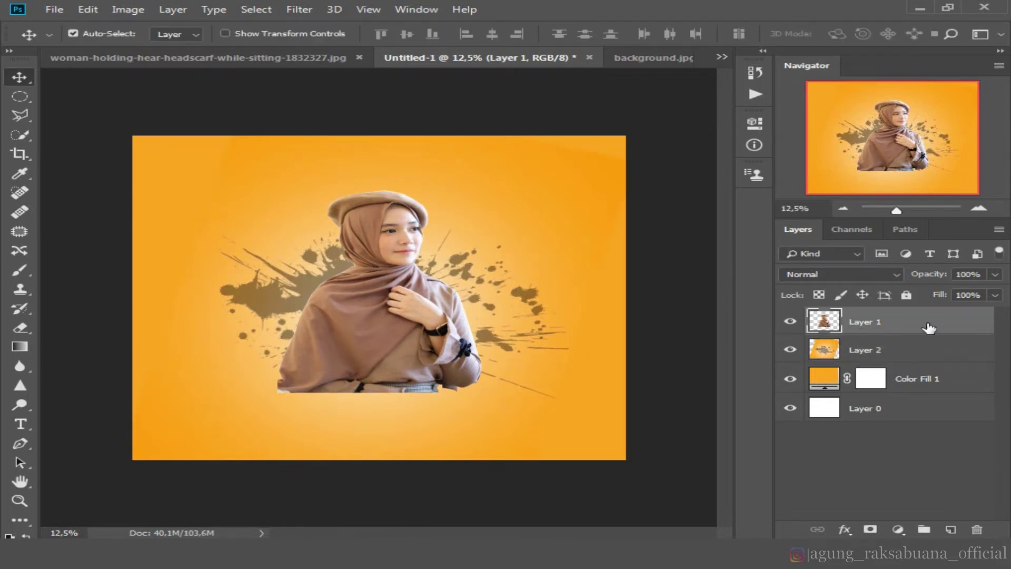
click(900, 530)
click(910, 385)
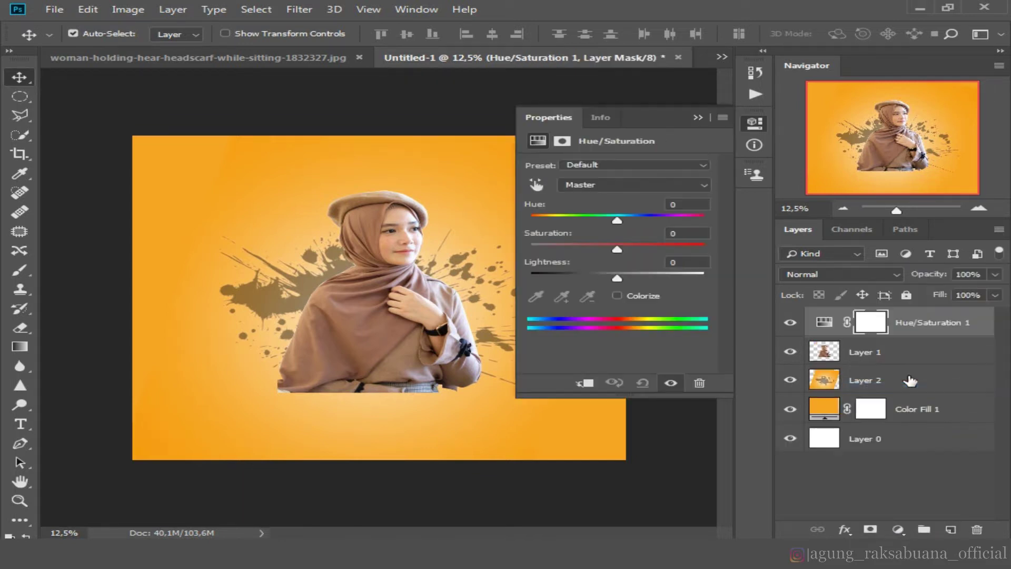
click(586, 383)
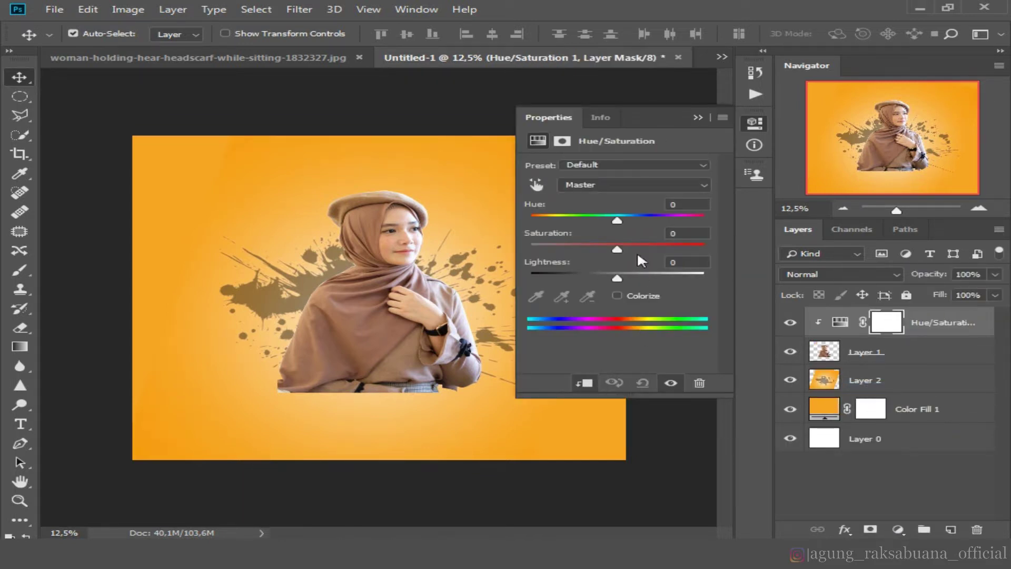
drag(616, 276, 620, 254)
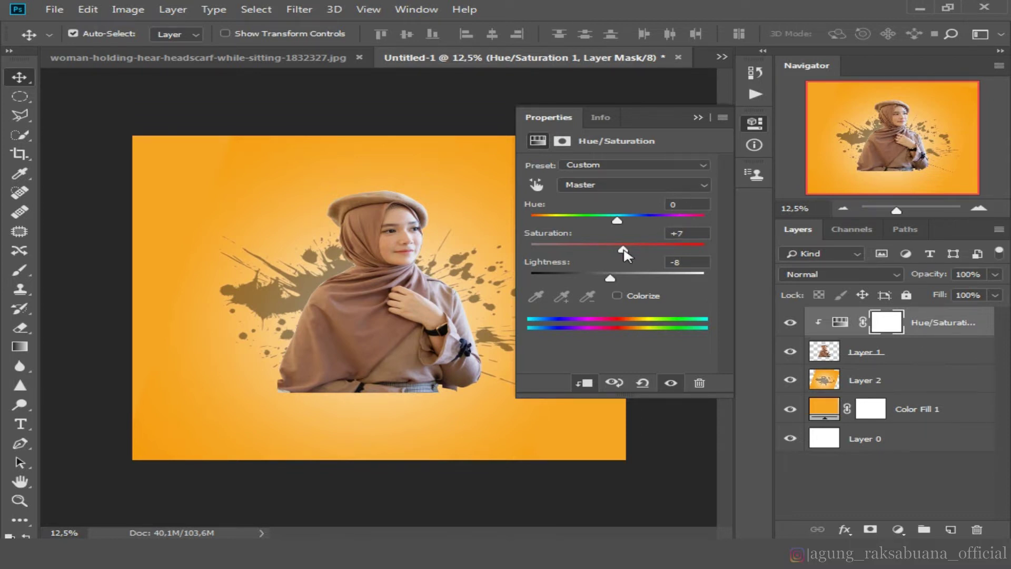
drag(607, 283, 606, 283)
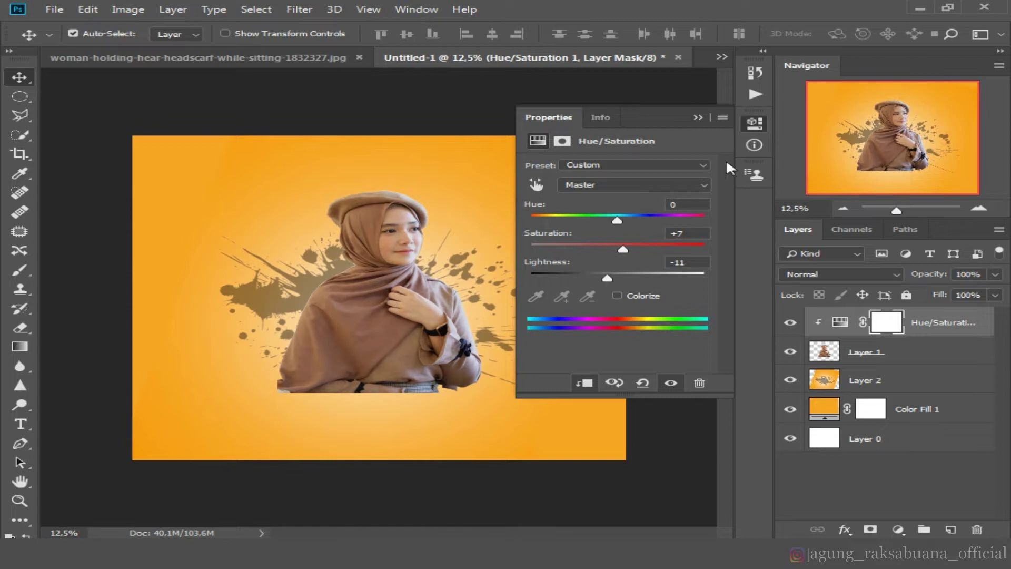
click(698, 118)
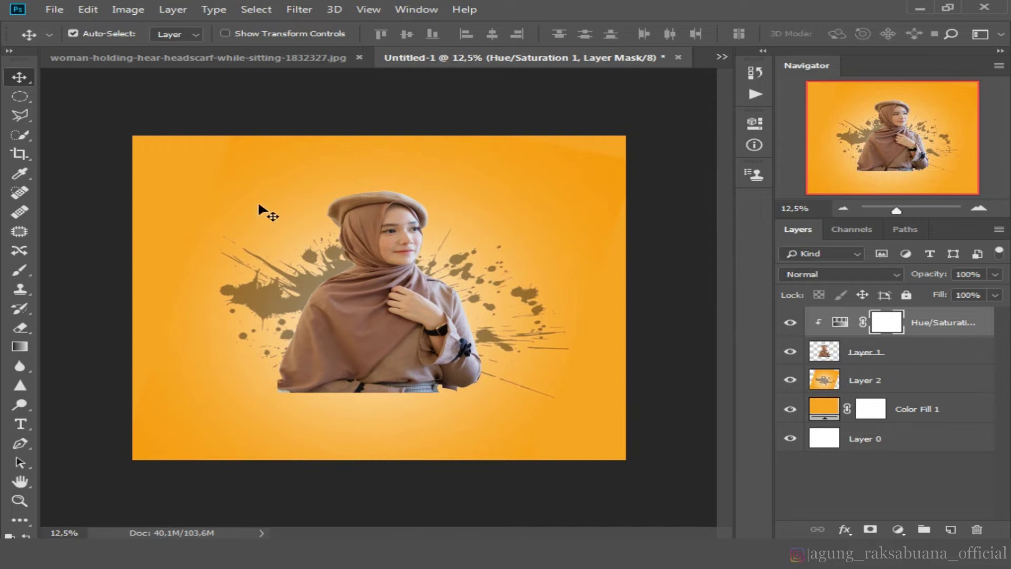
Step: Place the dripping png file from the Drip folder as an embedded image
click(55, 10)
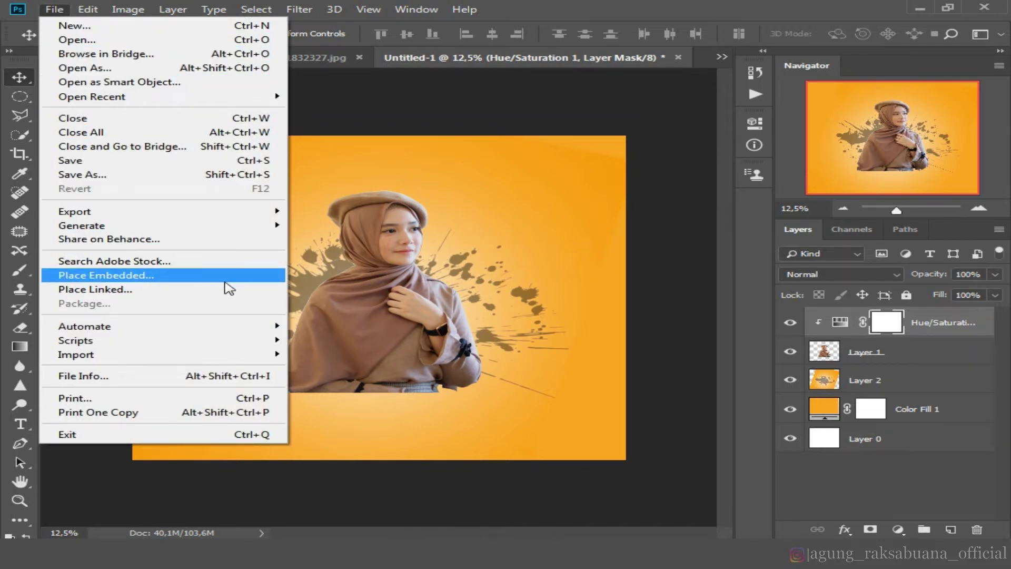
click(210, 281)
click(246, 128)
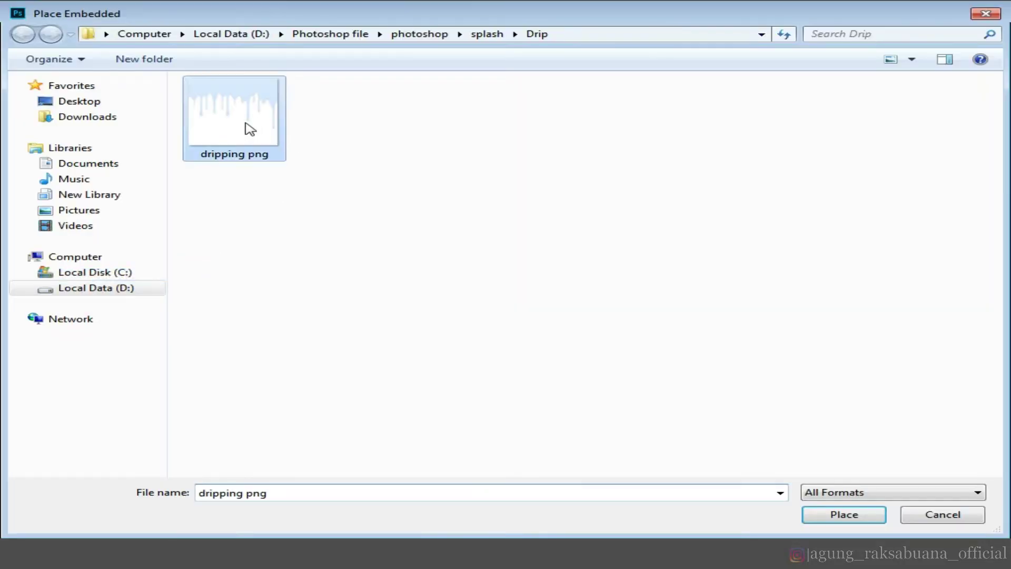
double_click(241, 149)
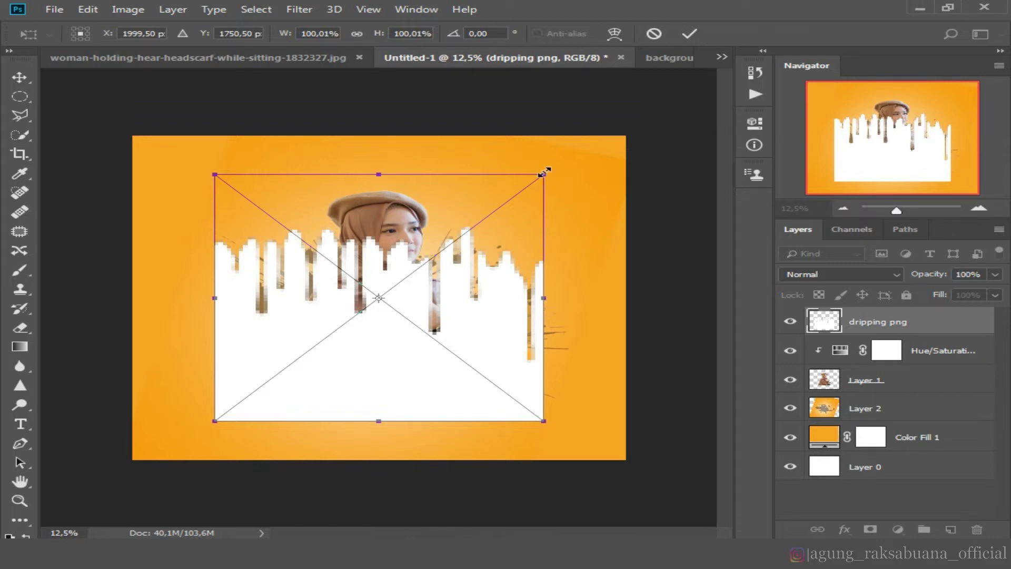
Step: Scale the drip artwork to about 65.9% wide and 55.6% high and position it over the woman's lower body
drag(546, 172, 458, 238)
drag(320, 278, 372, 317)
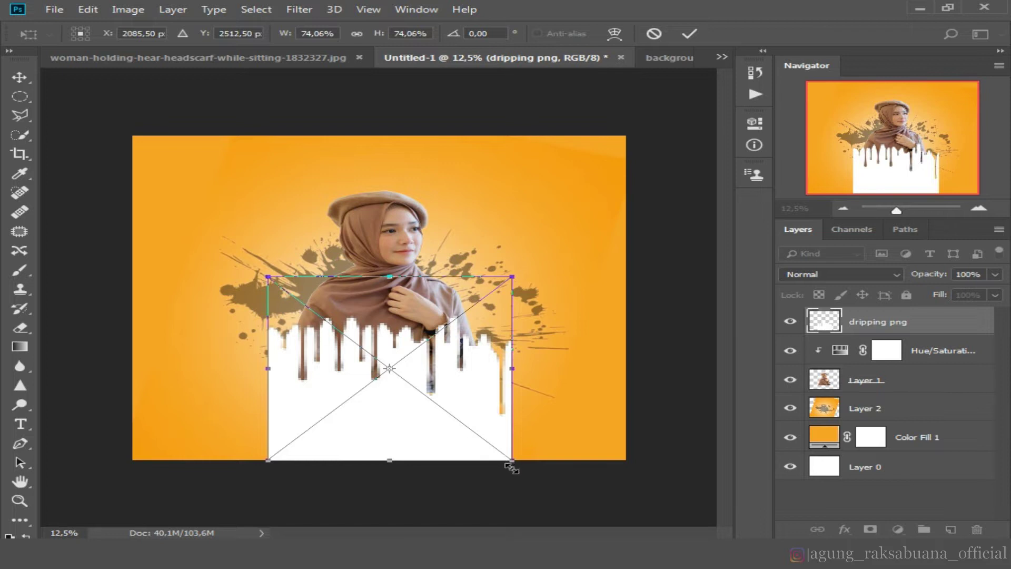
drag(512, 466, 492, 445)
drag(444, 330, 459, 345)
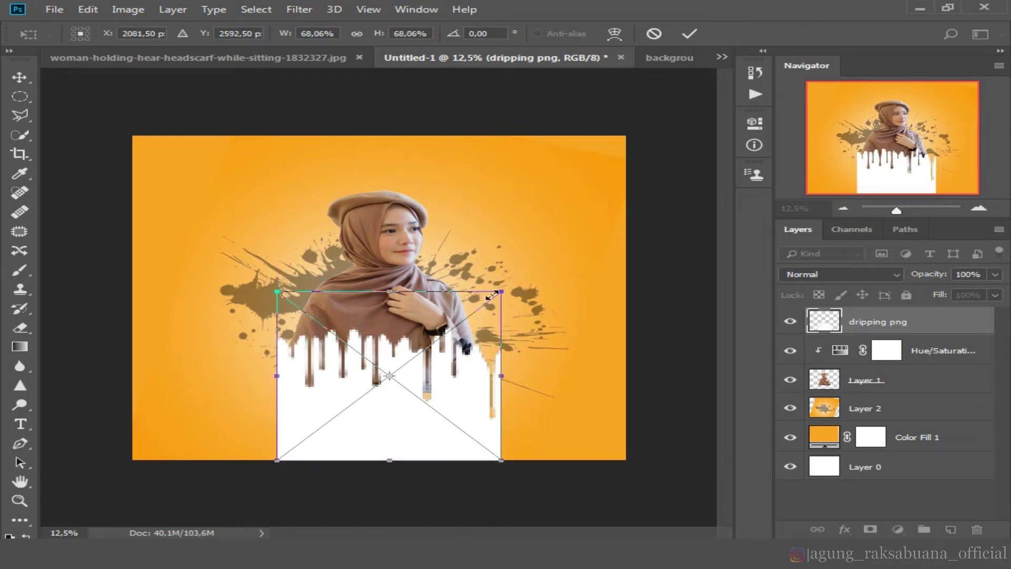
drag(506, 290, 510, 287)
mouse_move(480, 336)
mouse_down()
mouse_move(463, 347)
mouse_move(457, 316)
mouse_move(463, 336)
mouse_up()
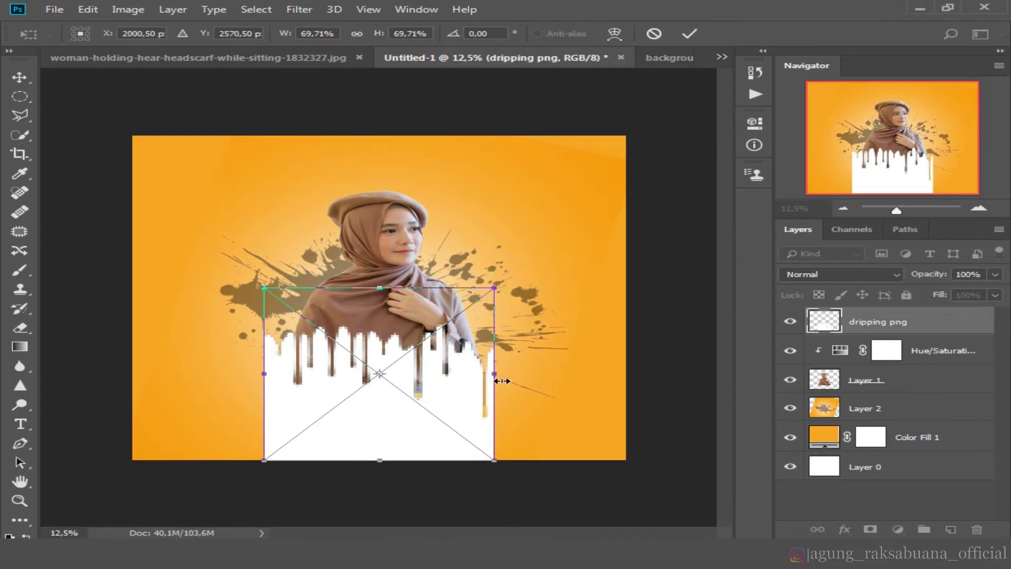
mouse_move(495, 377)
mouse_down()
mouse_move(504, 377)
mouse_move(477, 374)
mouse_up()
drag(374, 463, 370, 422)
drag(416, 374, 416, 370)
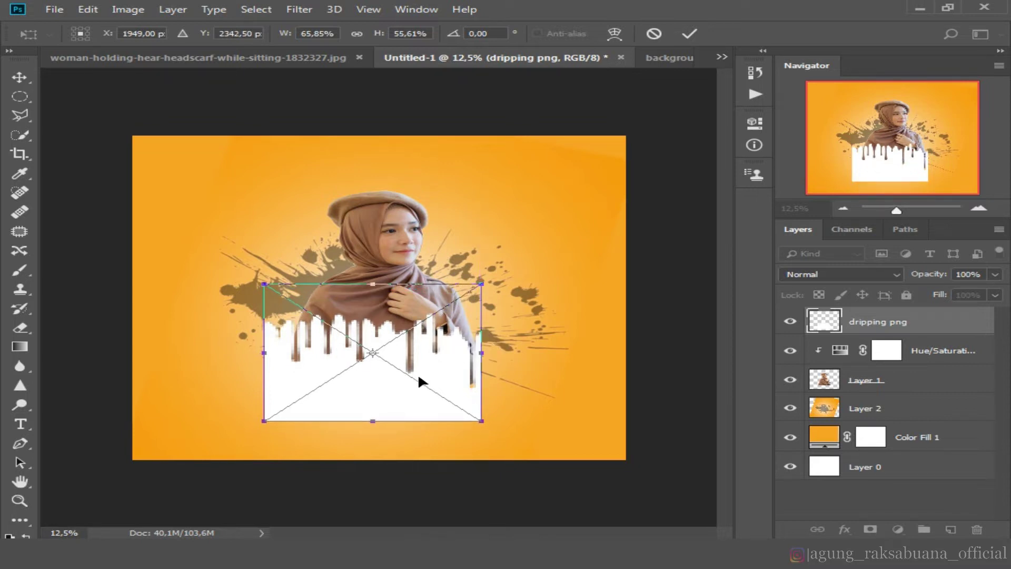
key(Return)
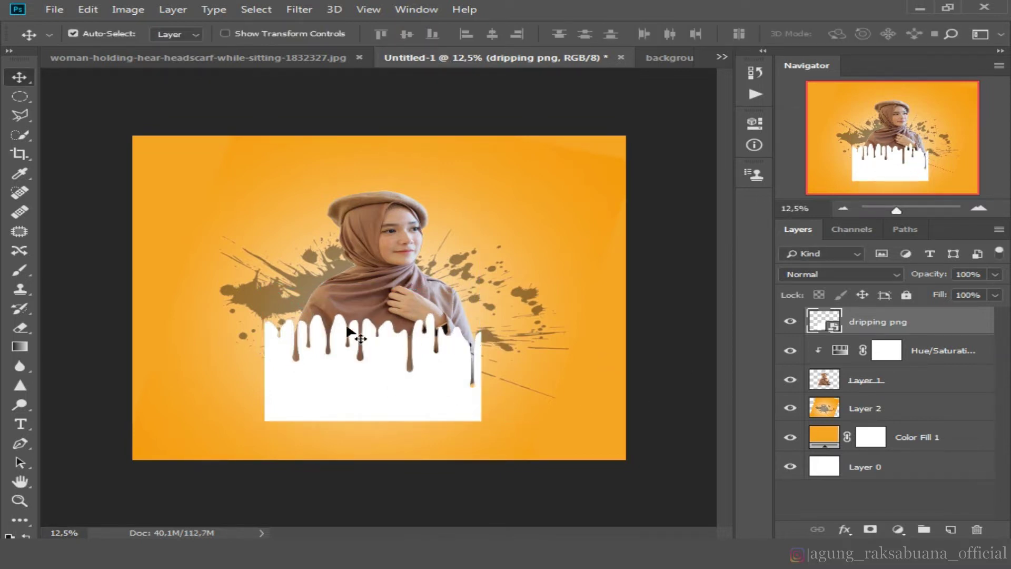
Step: Delete the area inside the dripping png layer's outline from the woman on Layer 1, and hide the dripping png layer
right_click(830, 322)
click(809, 59)
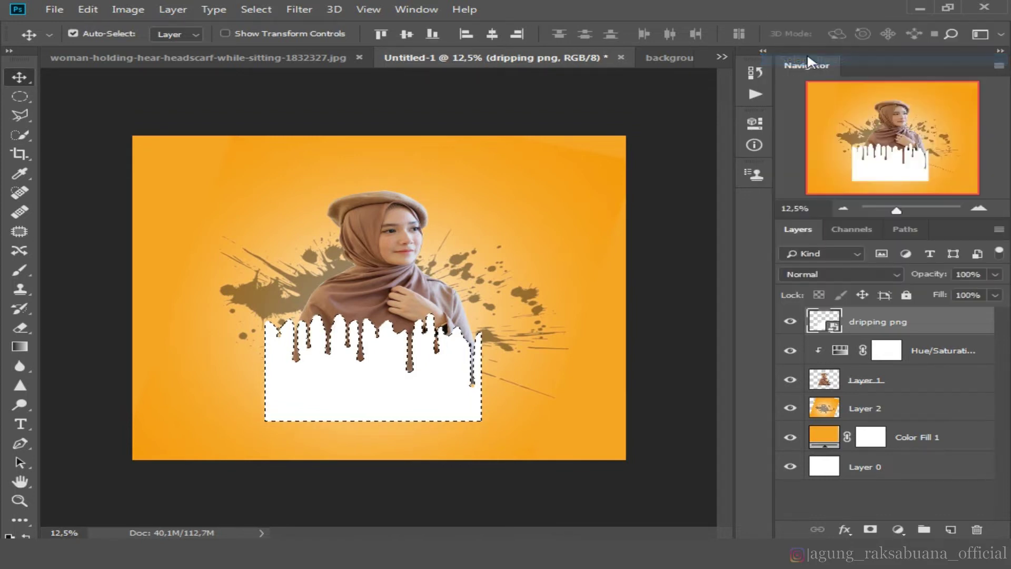
click(834, 381)
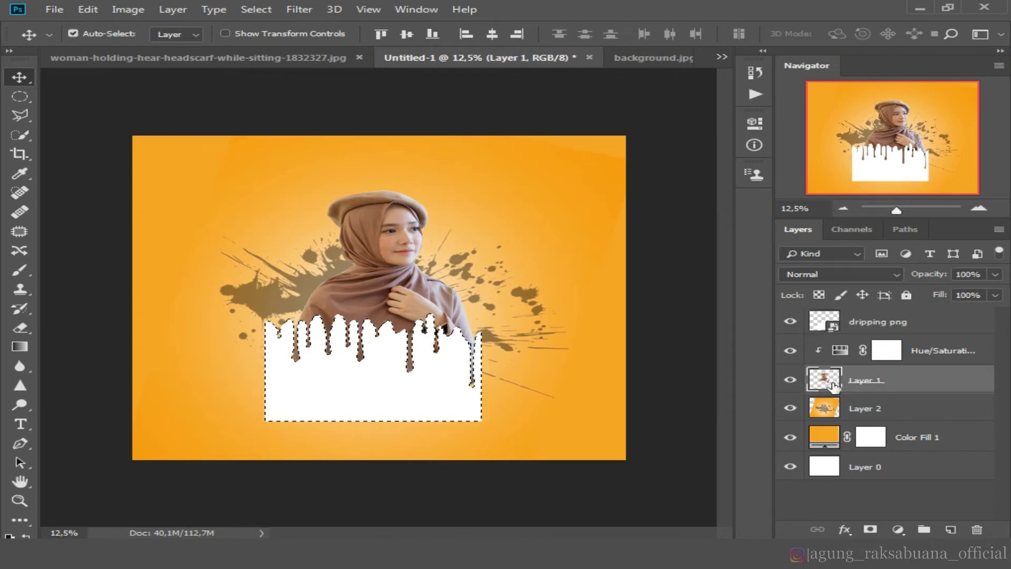
key(ctrl)
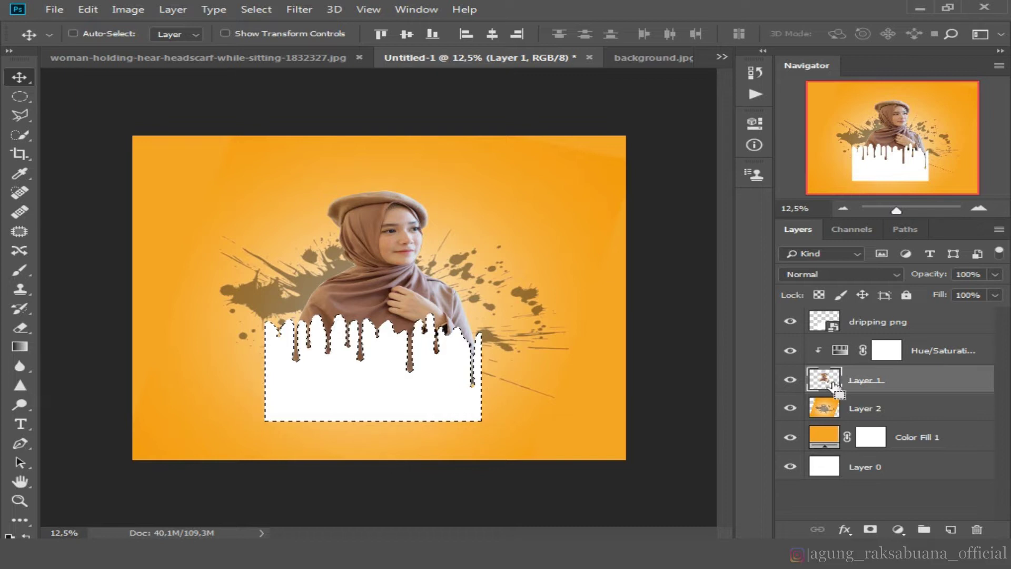
click(790, 322)
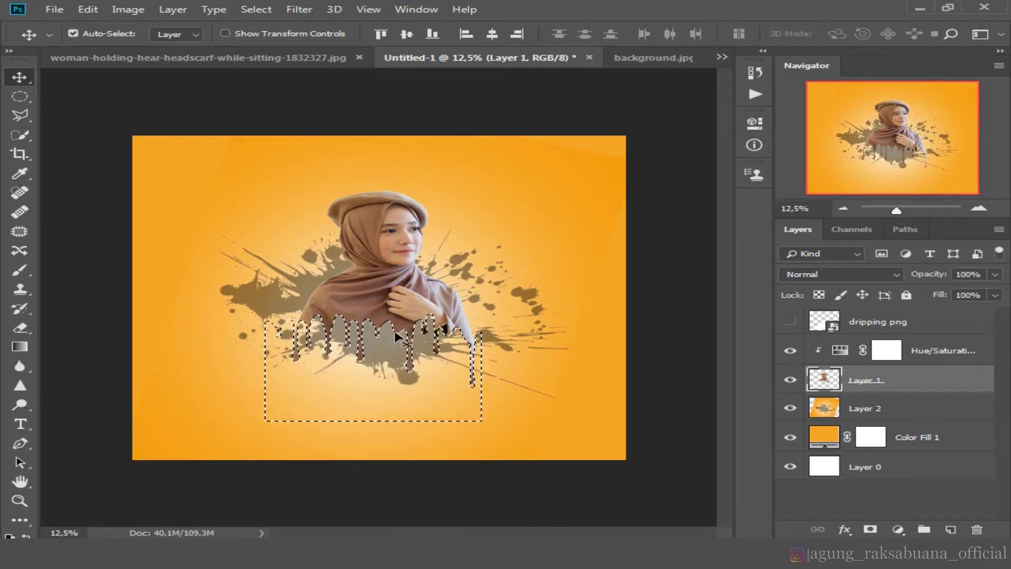
key(ctrl+d)
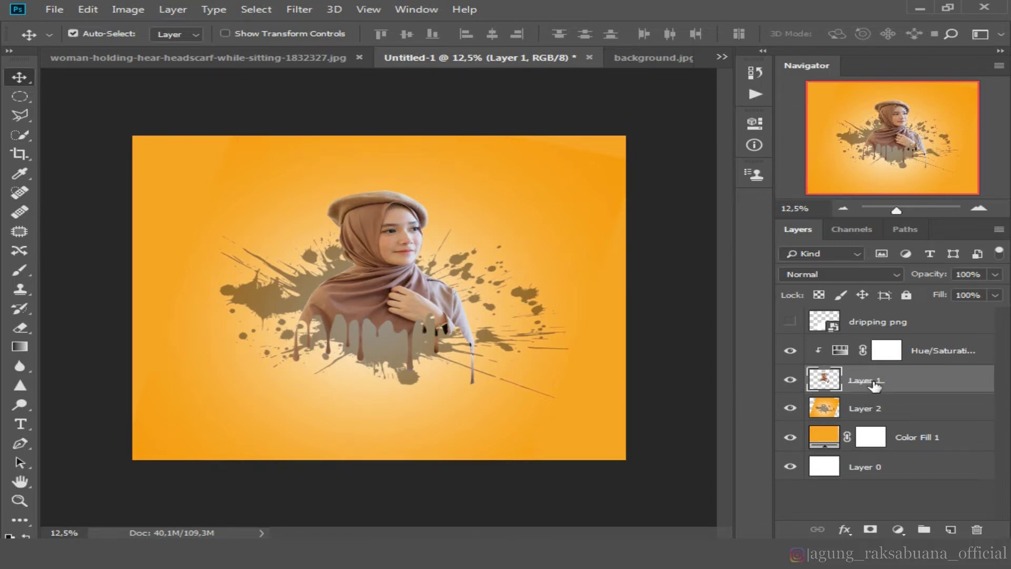
Step: Enlarge the cut-out woman on Layer 1 to about 110.2% and centre her horizontally on the canvas
key(ctrl+t)
drag(291, 387, 240, 422)
drag(318, 325, 341, 323)
mouse_move(505, 424)
mouse_down()
mouse_move(485, 402)
mouse_move(492, 419)
mouse_up()
drag(414, 345, 400, 334)
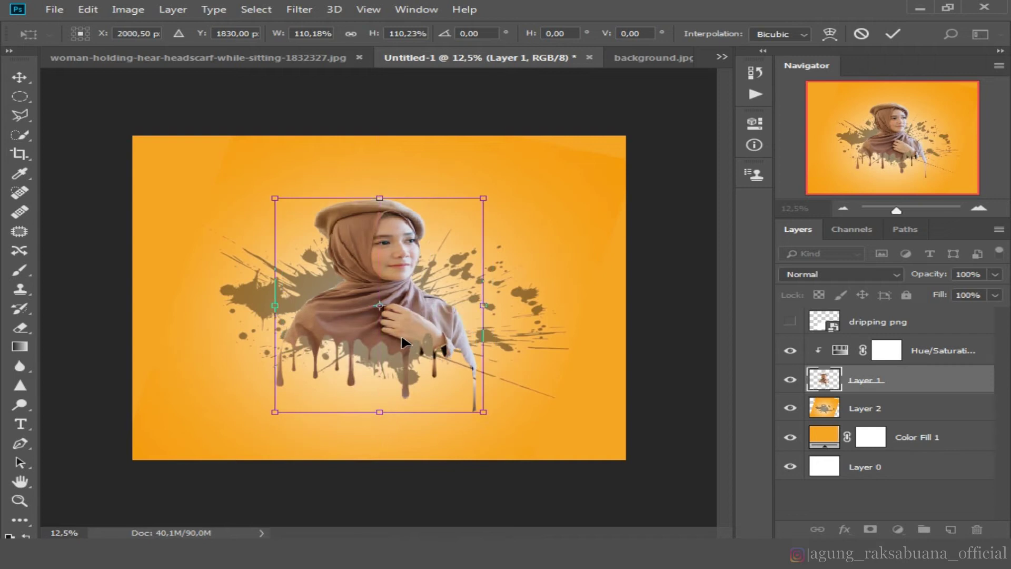
key(Return)
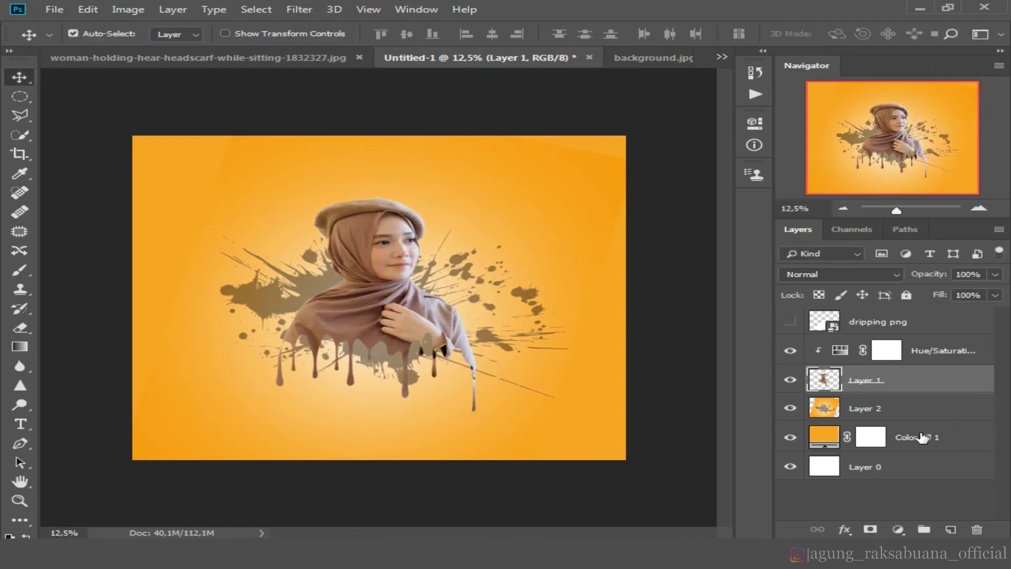
Step: Shrink the splatter artwork on Layer 2 to about 93% and reposition it behind the woman
click(896, 411)
key(ctrl+t)
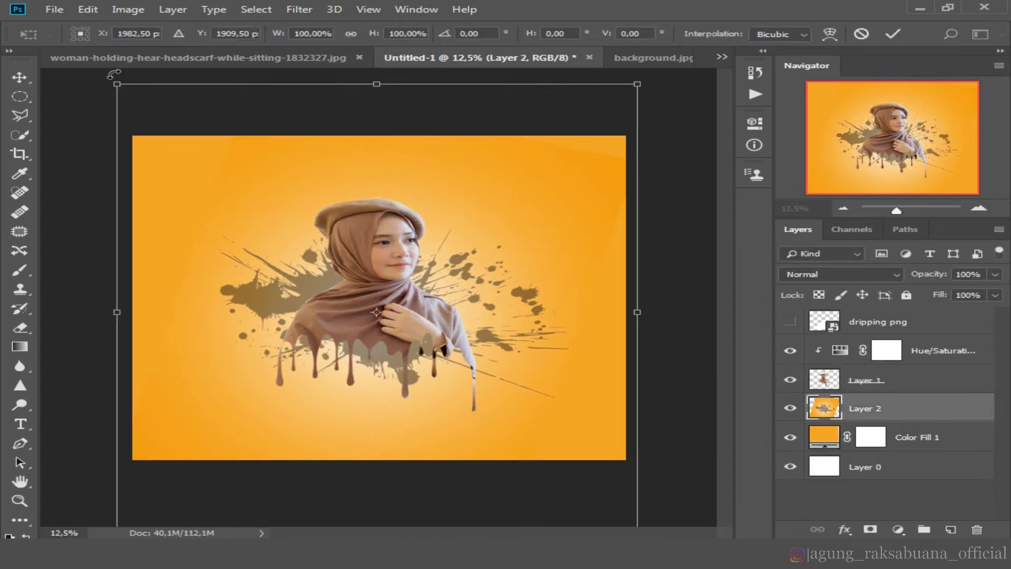
drag(117, 84, 141, 77)
drag(497, 312, 498, 275)
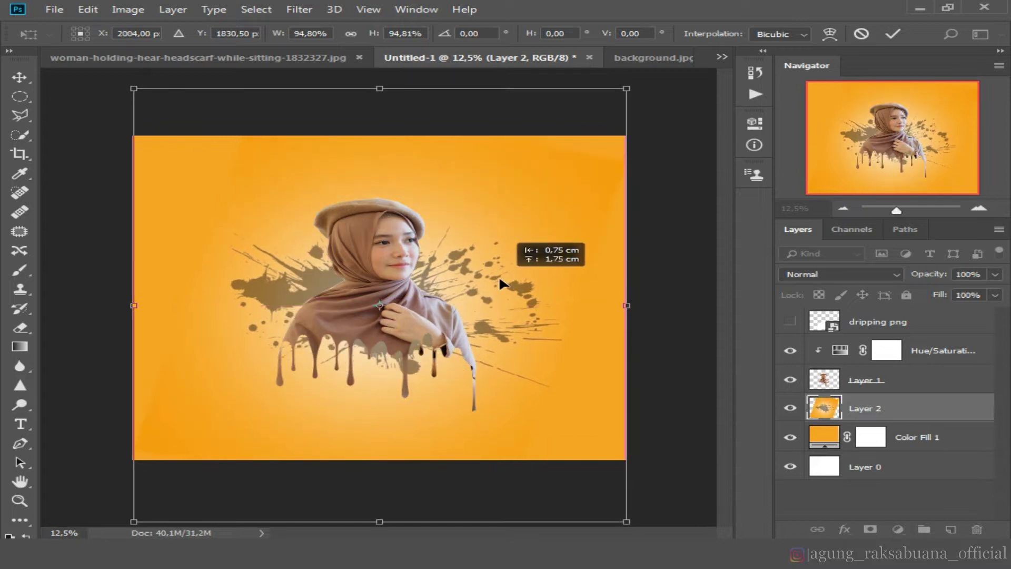
drag(623, 519, 617, 513)
drag(461, 277, 470, 292)
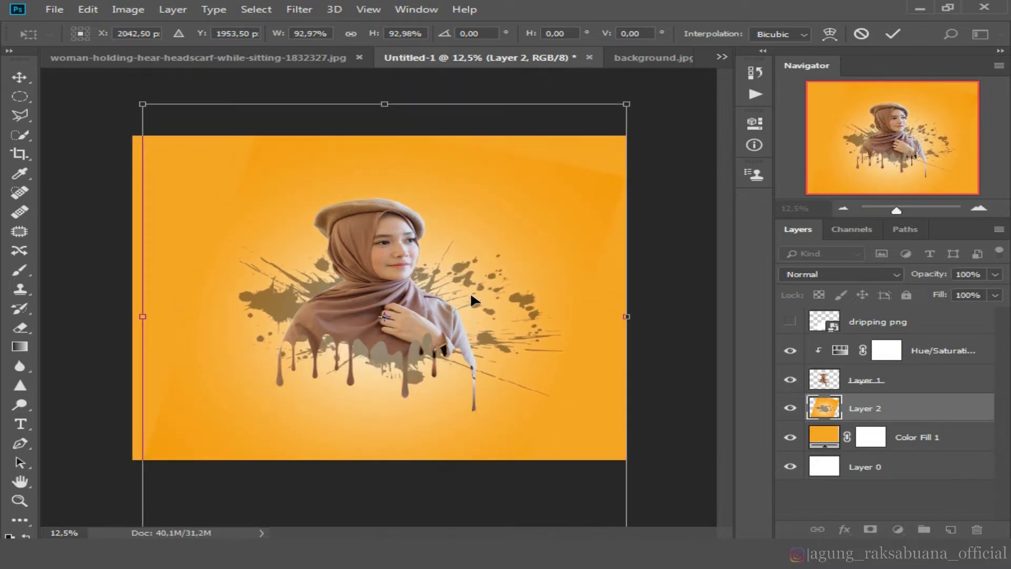
key(Return)
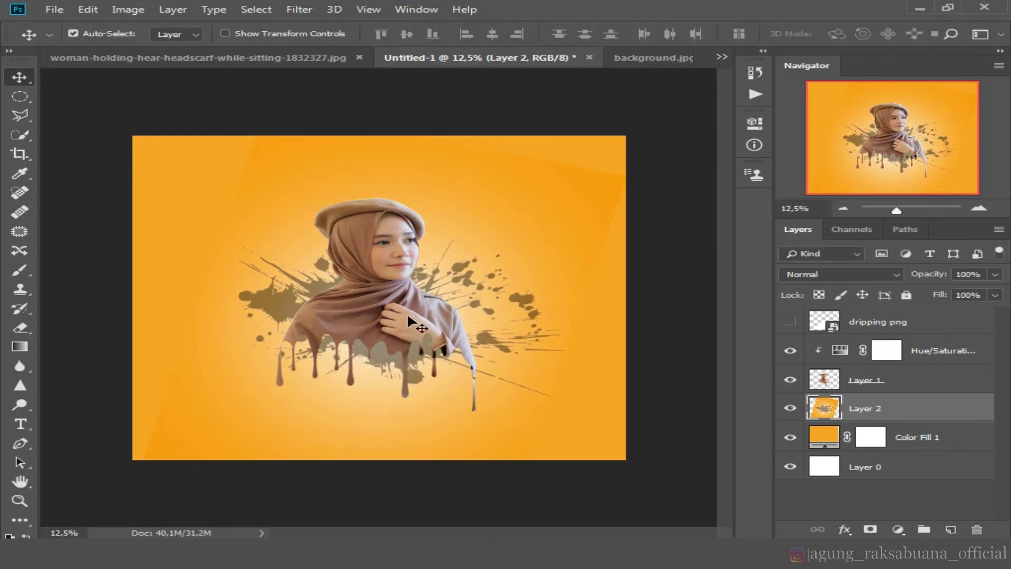
Step: Add a new empty layer above dripping png and draw a large triangle path over the woman with the Custom Shape tool
click(889, 324)
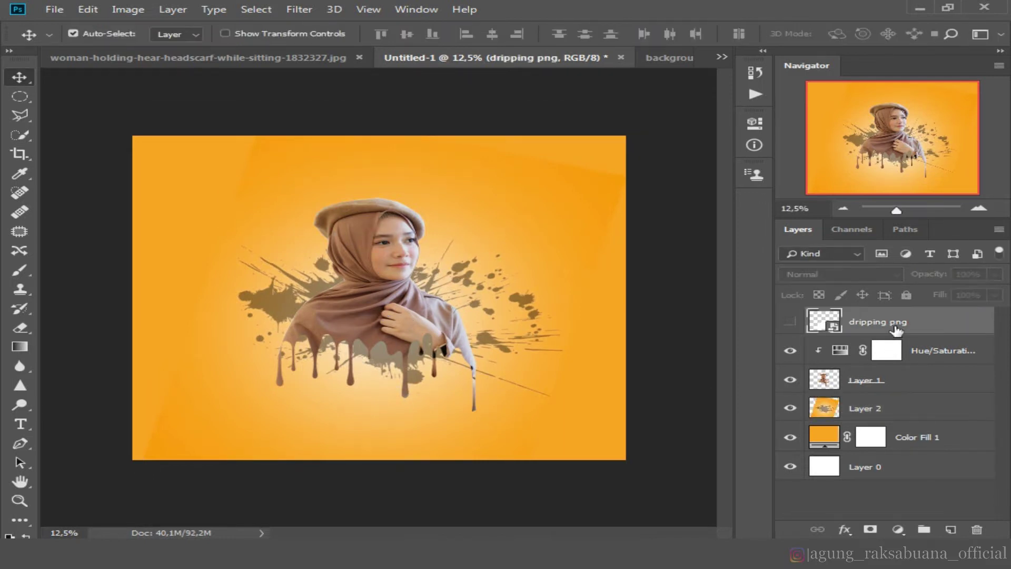
click(951, 530)
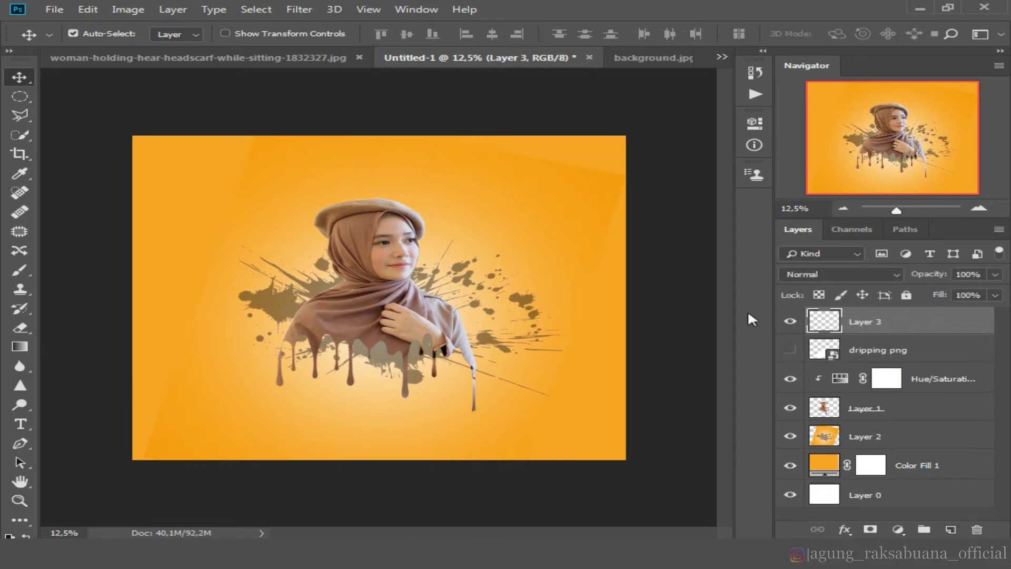
click(30, 520)
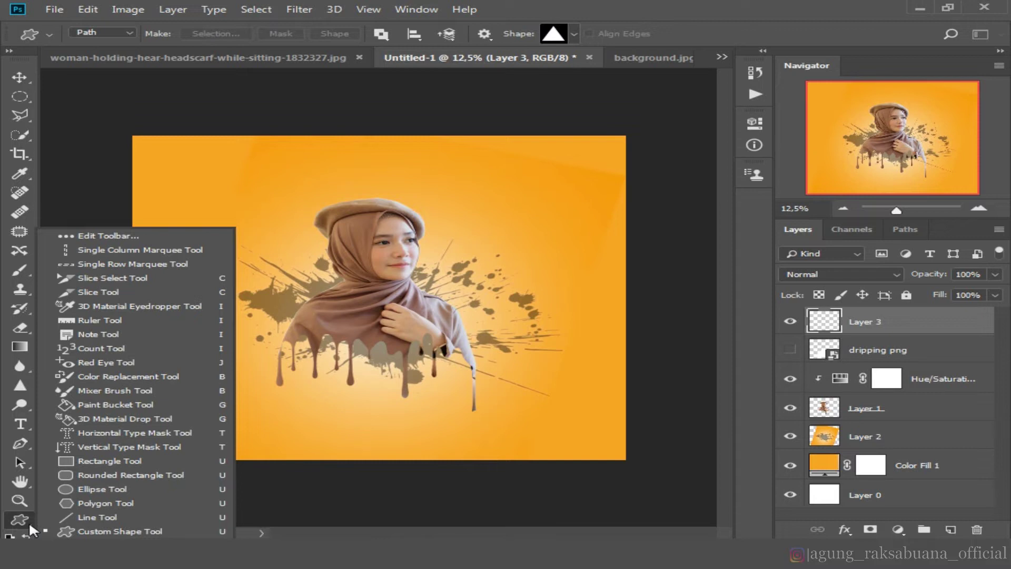
click(105, 532)
click(574, 34)
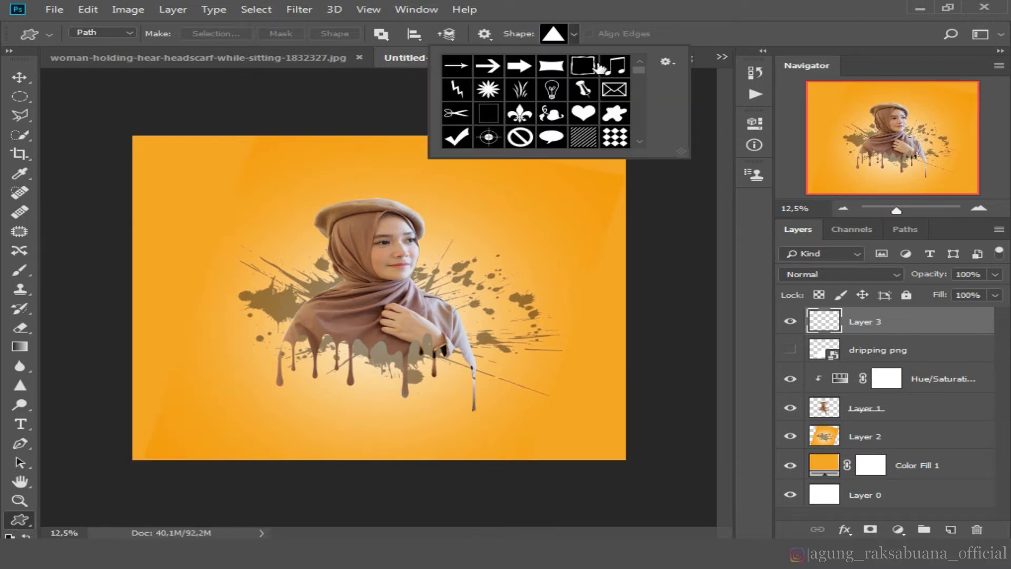
click(556, 34)
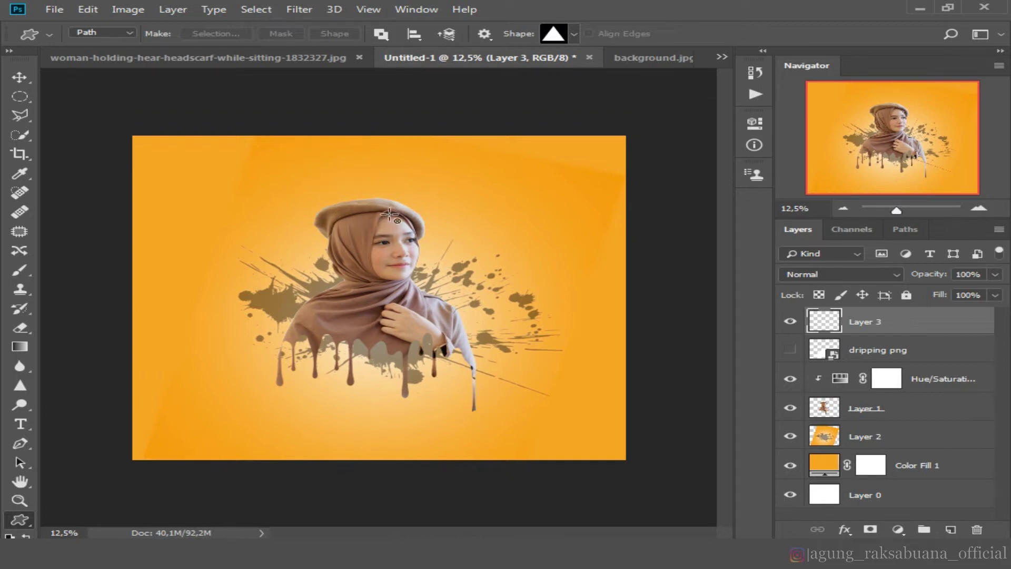
drag(289, 160, 582, 525)
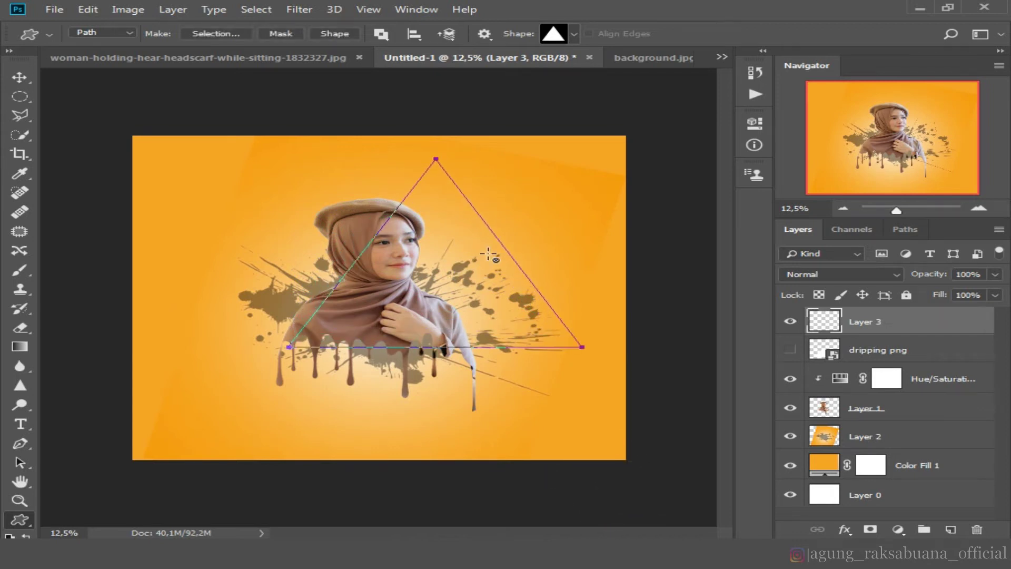
Step: Convert the triangle path into a new anti-aliased selection with a 0-pixel feather radius
click(27, 139)
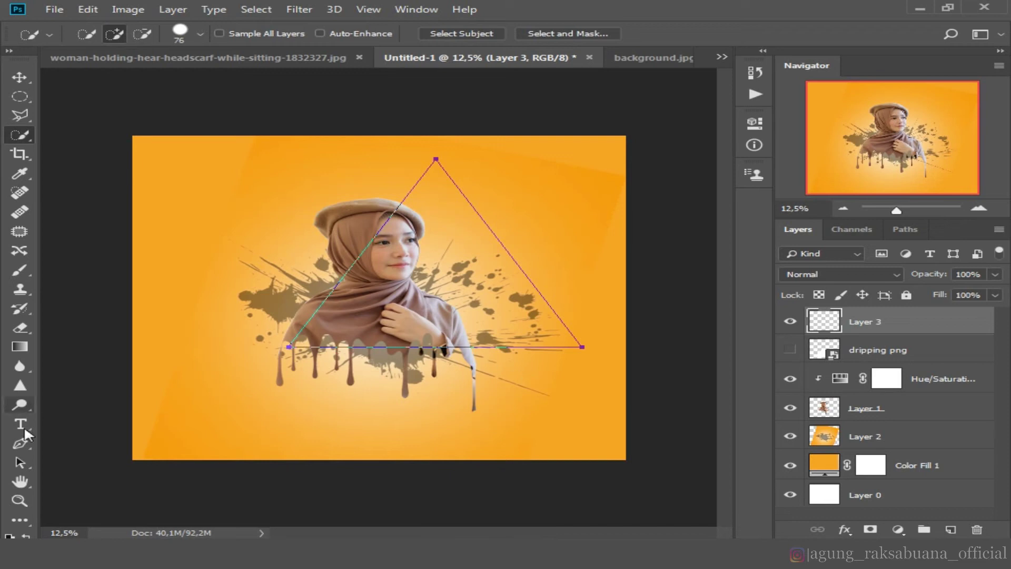
click(21, 446)
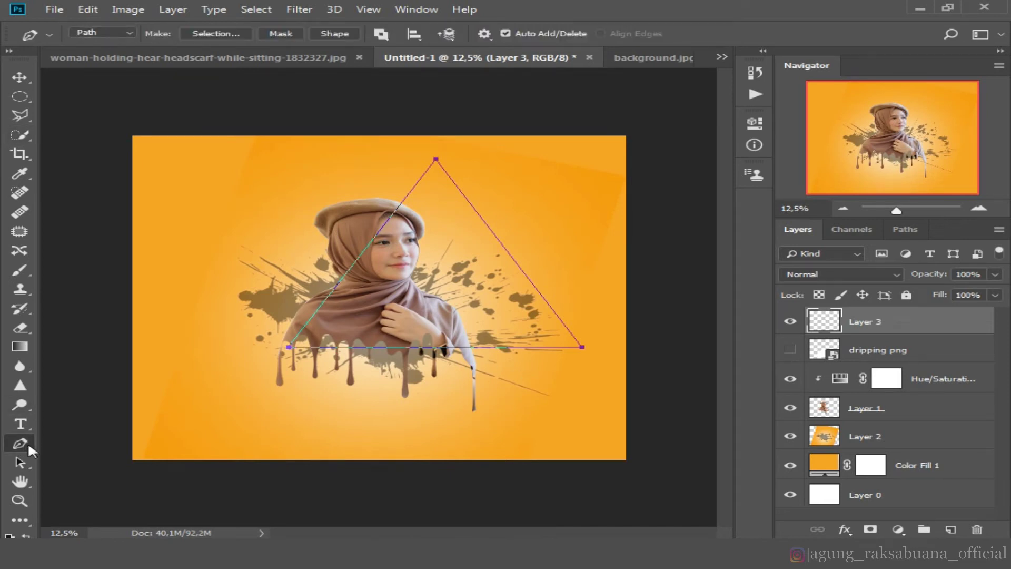
click(27, 441)
click(97, 438)
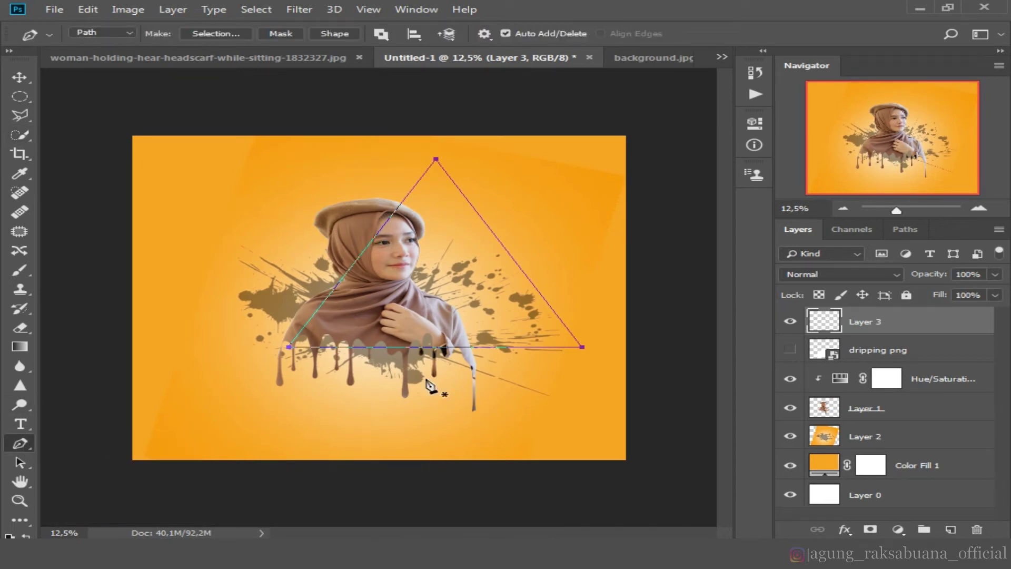
right_click(446, 289)
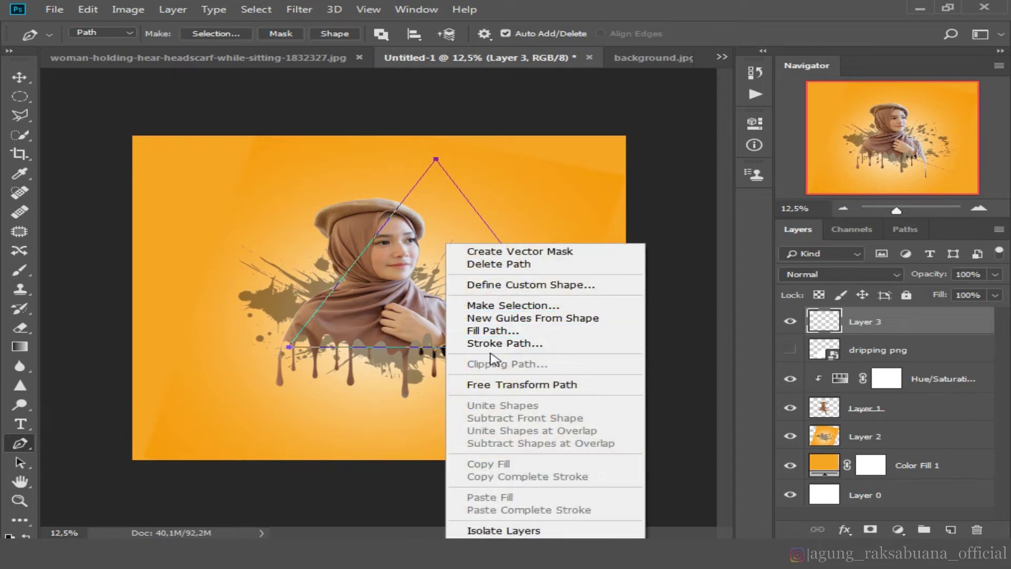
click(513, 305)
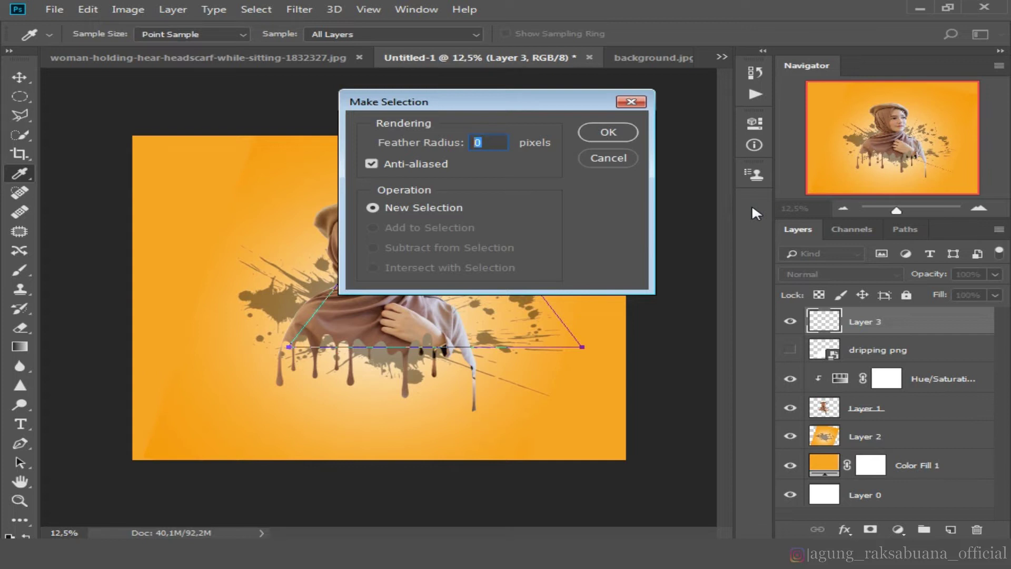
click(595, 133)
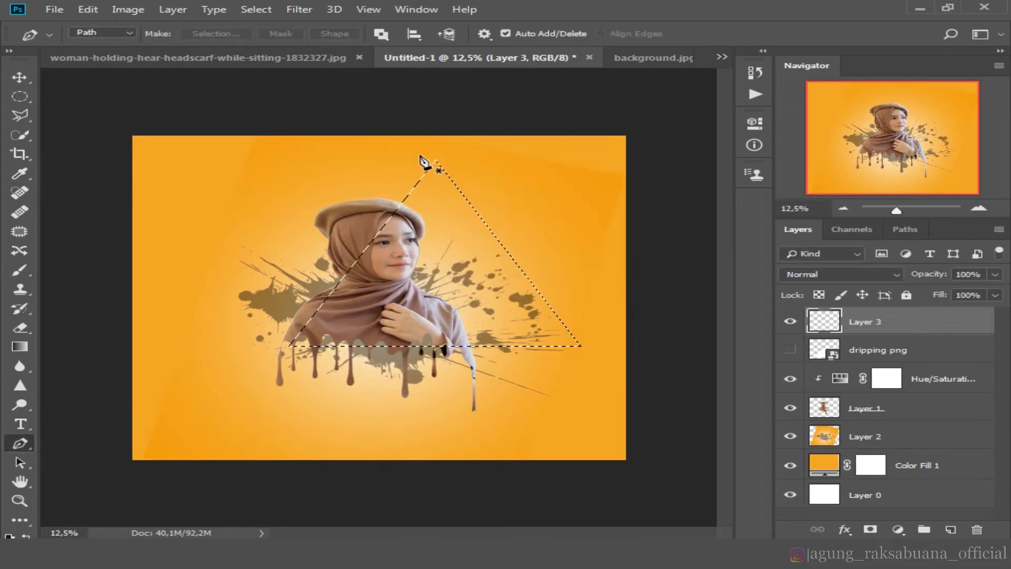
Step: Stroke the triangular selection on Layer 3 with a centred 30 px white line at 100% opacity, and deselect it
click(22, 131)
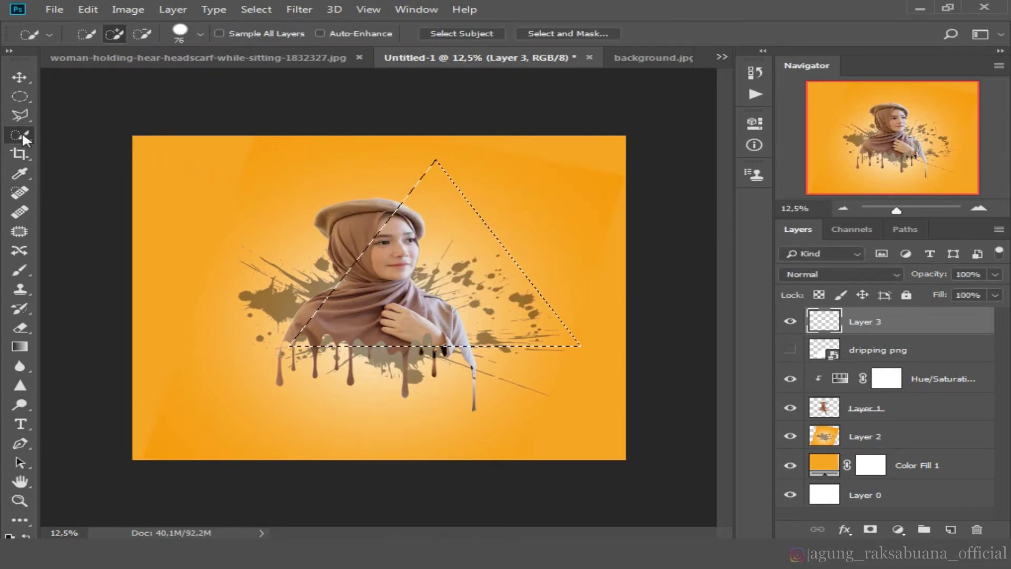
right_click(459, 287)
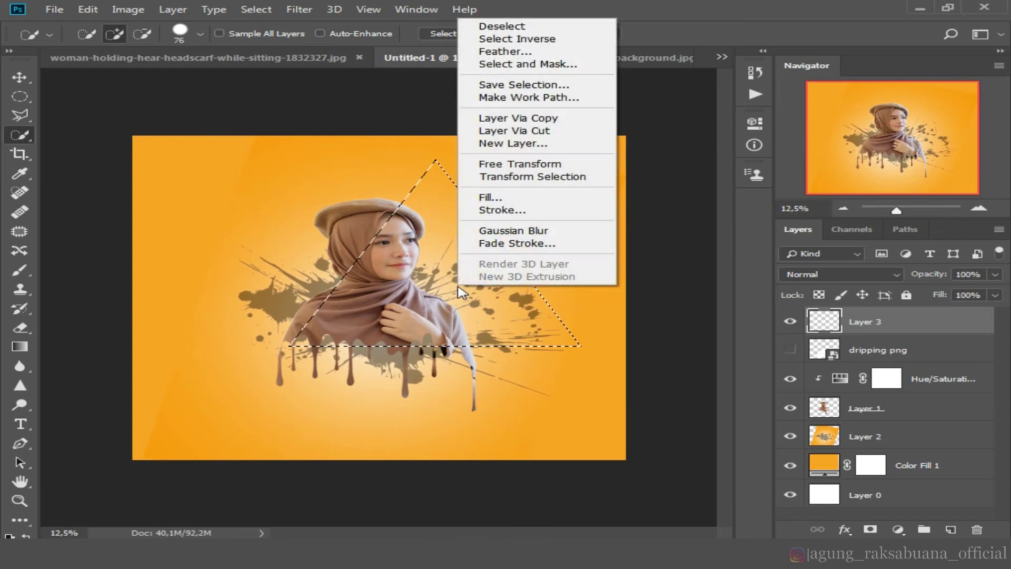
click(504, 210)
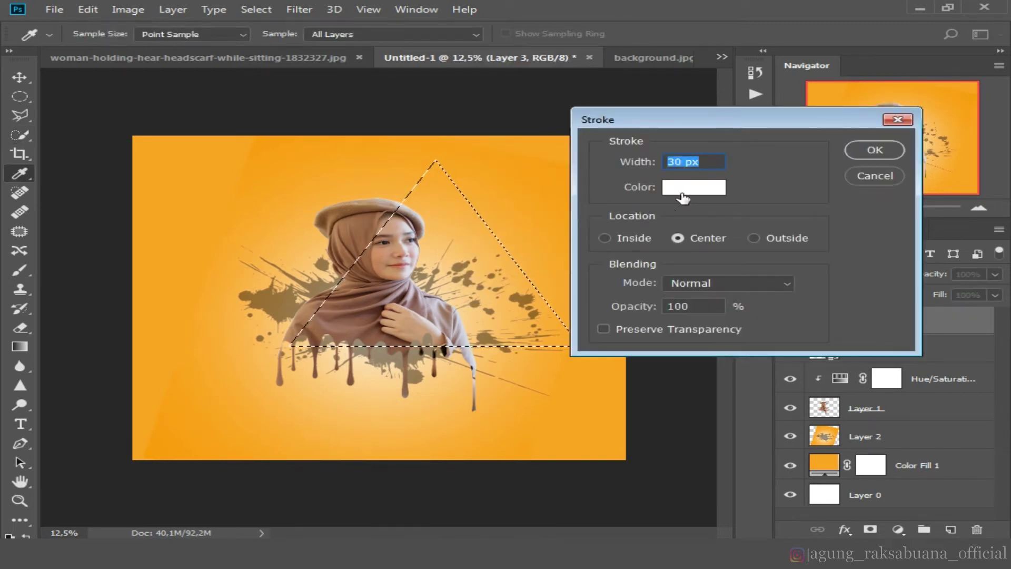
click(679, 162)
text(30)
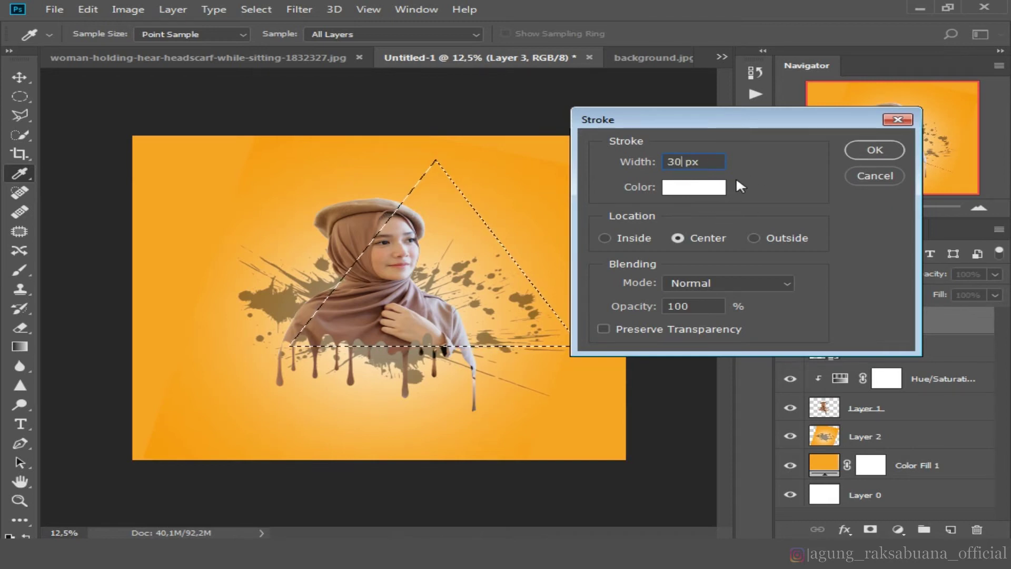
click(723, 187)
click(934, 76)
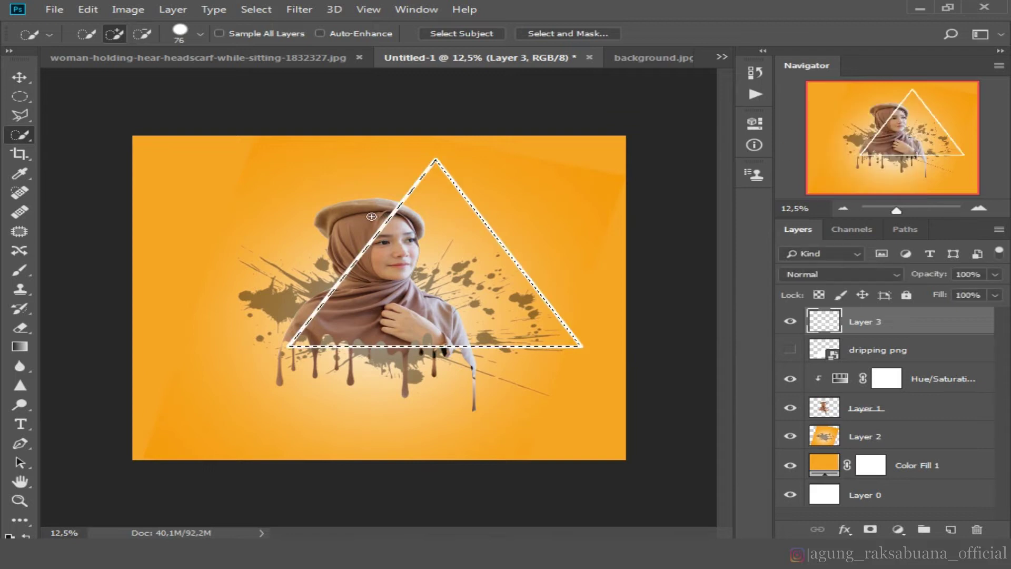
key(ctrl+d)
Step: Centre the white triangle horizontally over the woman and shrink it to about 87.8%
key(ctrl+t)
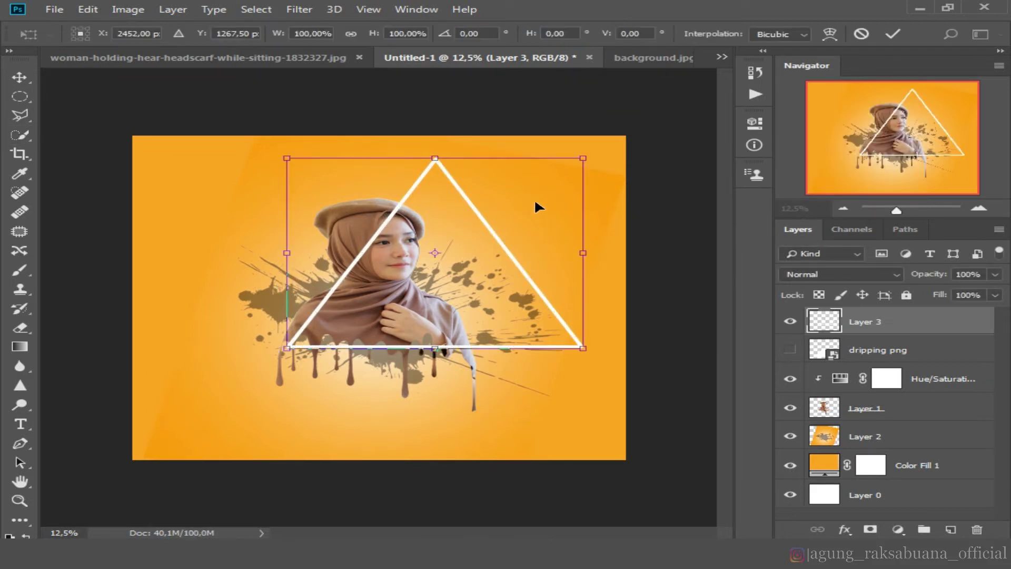
drag(514, 206, 453, 212)
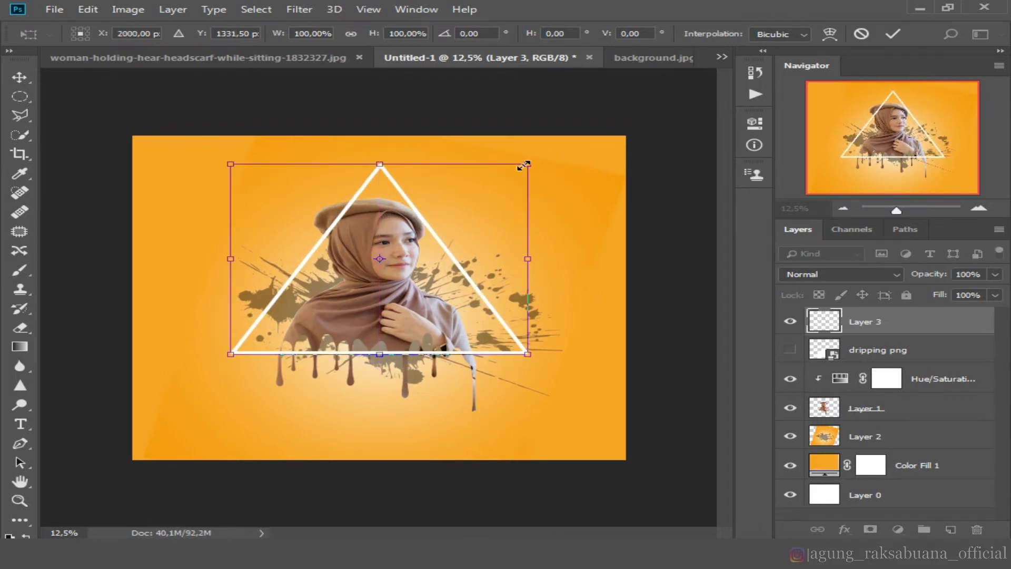
drag(525, 164, 510, 177)
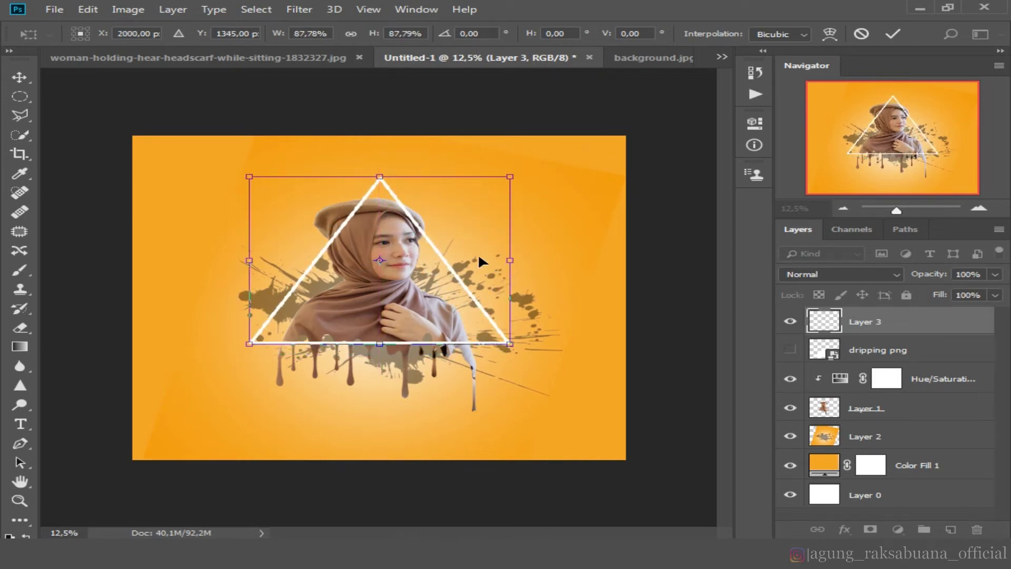
key(Return)
key(w)
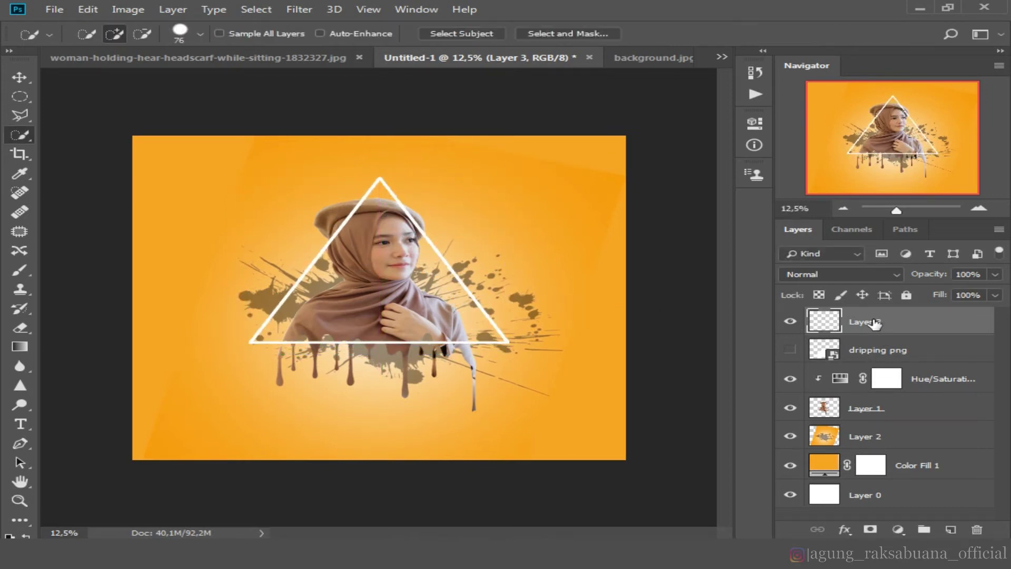
Step: Move Layer 3 with the triangle directly beneath Layer 1 in the layer order
drag(875, 324, 874, 426)
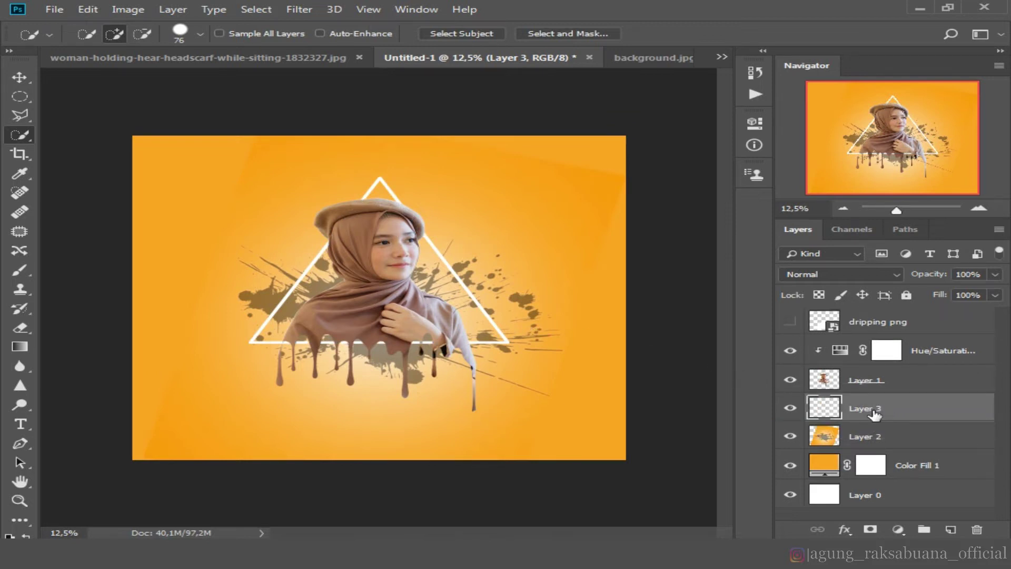
key(ctrl+t)
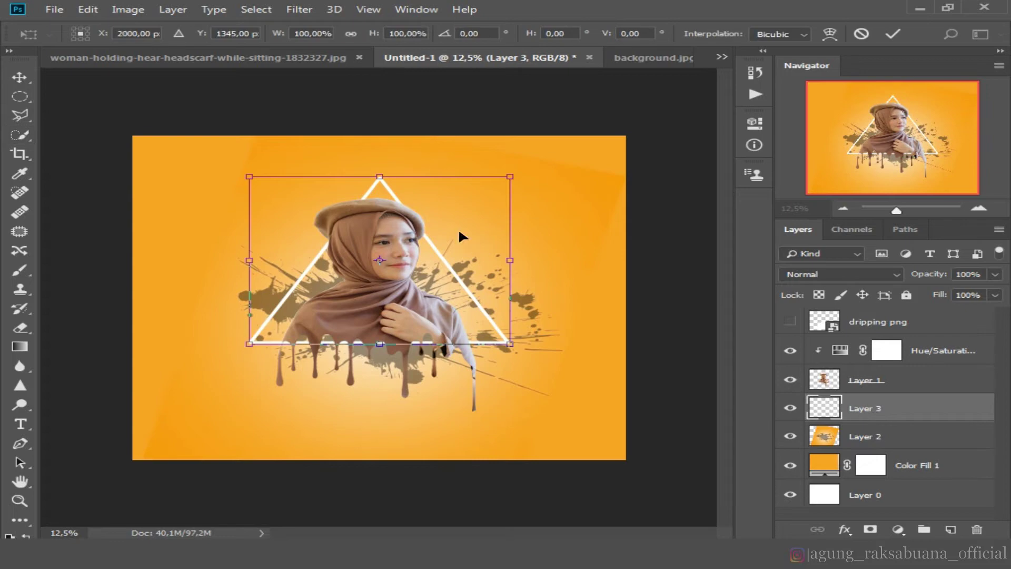
key(Return)
key(w)
Step: Give the triangle on Layer 3 a white Outer Glow with 100% opacity, 17% spread and 70 px size
right_click(868, 420)
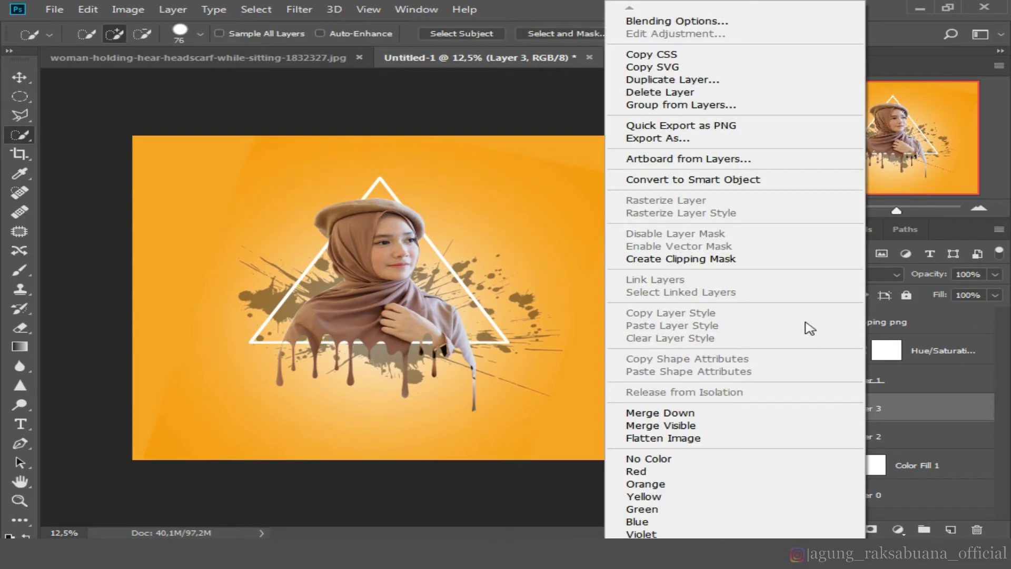
click(704, 23)
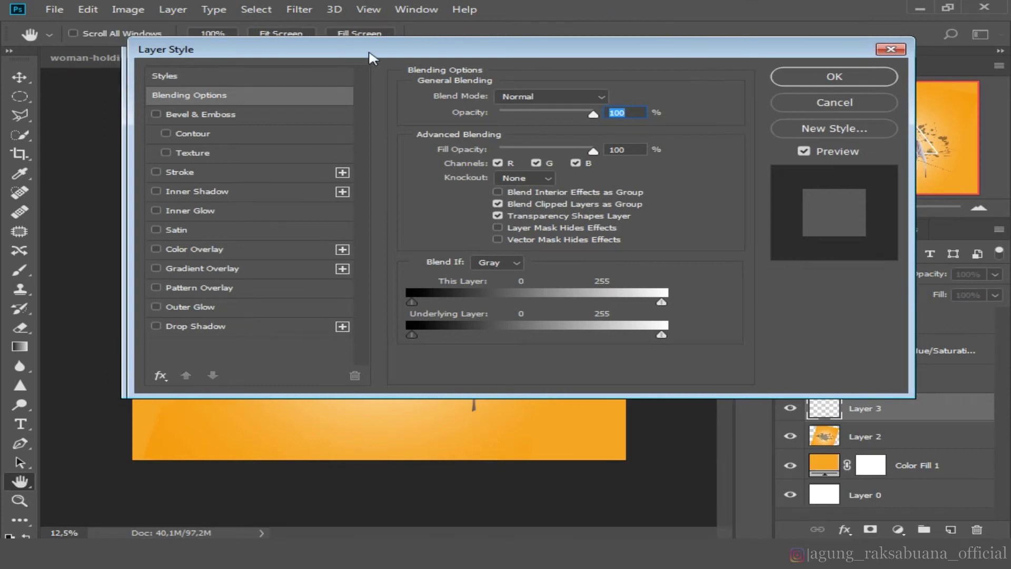
drag(373, 55, 705, 30)
click(618, 282)
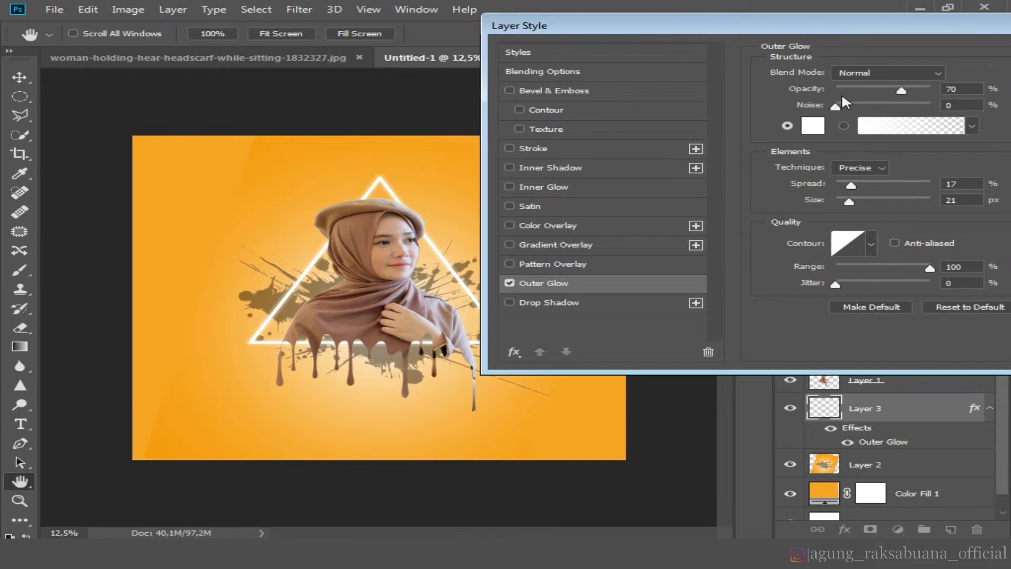
drag(910, 90, 969, 87)
mouse_move(849, 201)
mouse_down()
mouse_move(883, 207)
mouse_move(852, 205)
mouse_move(868, 204)
mouse_up()
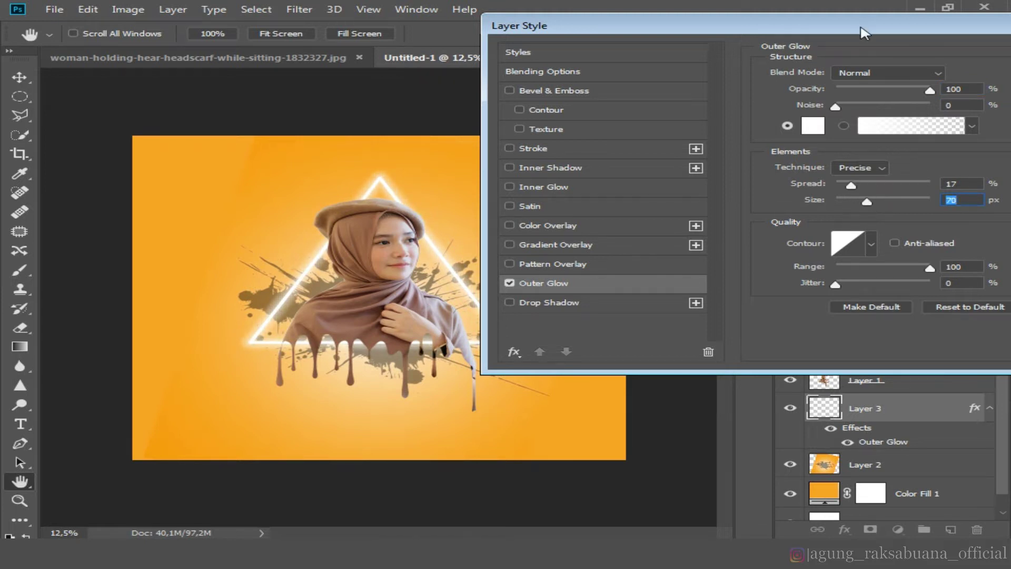
drag(865, 33, 781, 73)
drag(948, 87, 666, 79)
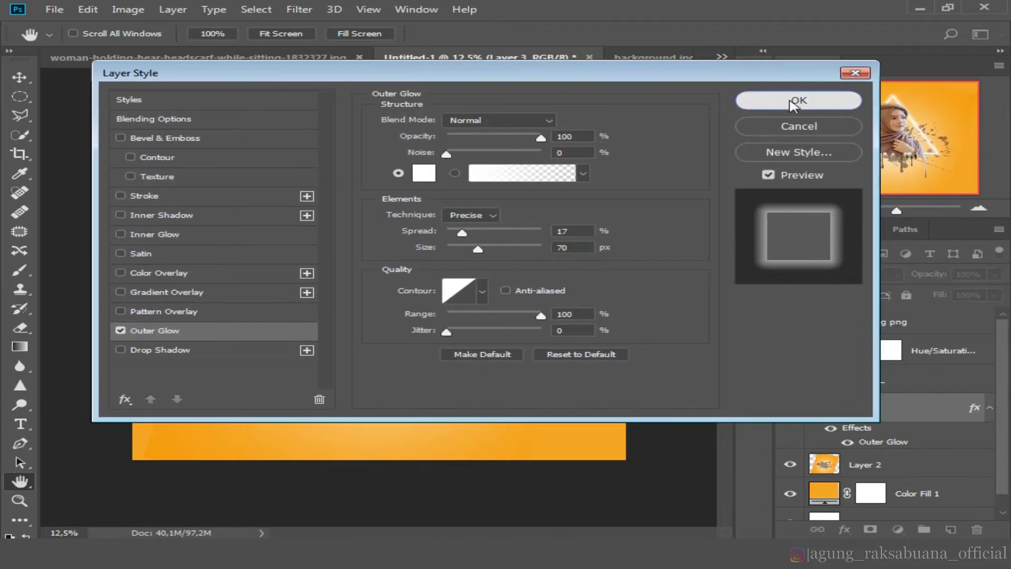
click(766, 100)
Step: Rescale the splatter artwork on Layer 2 and reposition it slightly higher and further left behind the woman
click(869, 387)
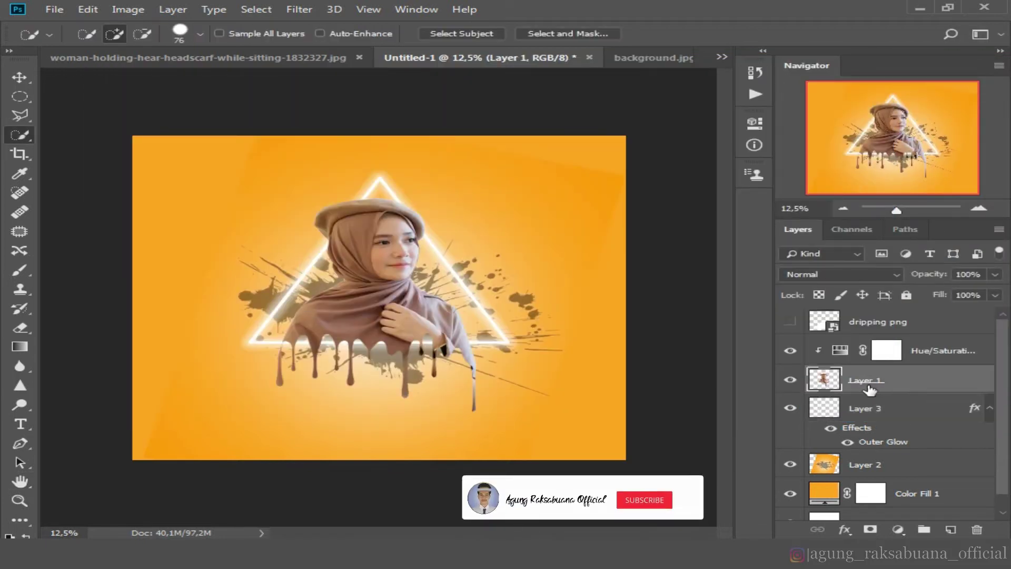
click(870, 466)
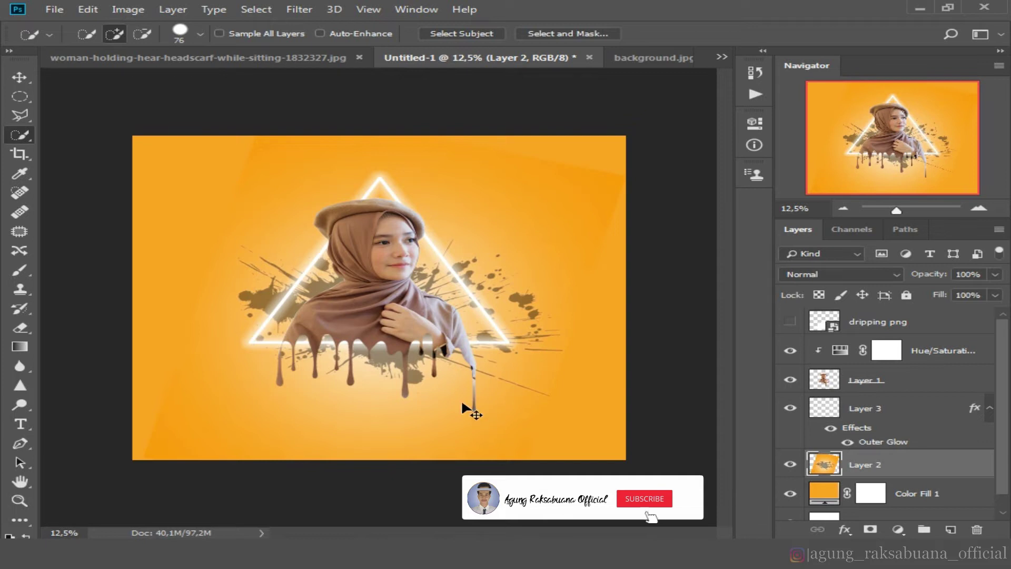
key(ctrl+t)
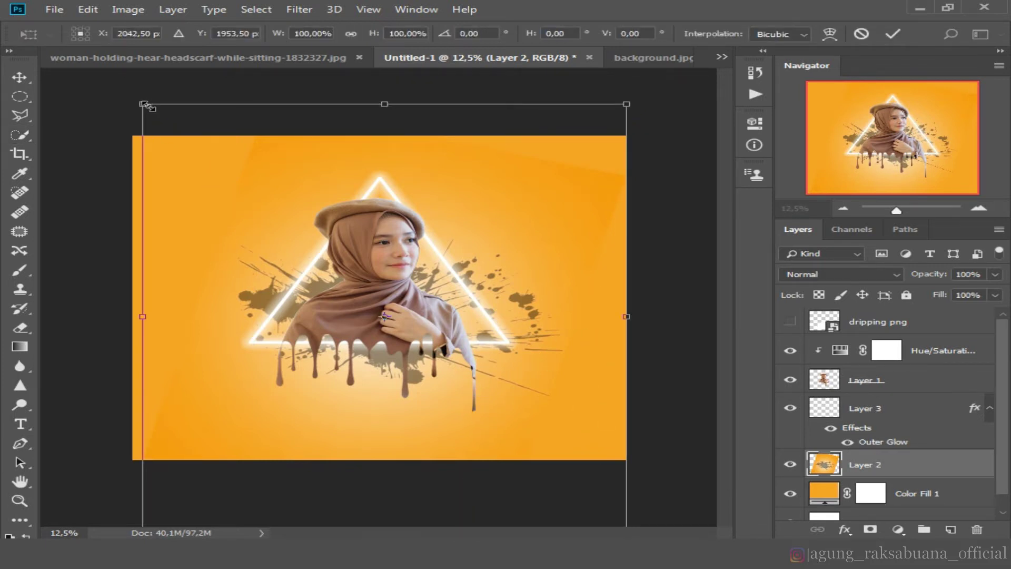
drag(142, 104, 169, 128)
drag(234, 189, 222, 159)
drag(169, 470, 132, 509)
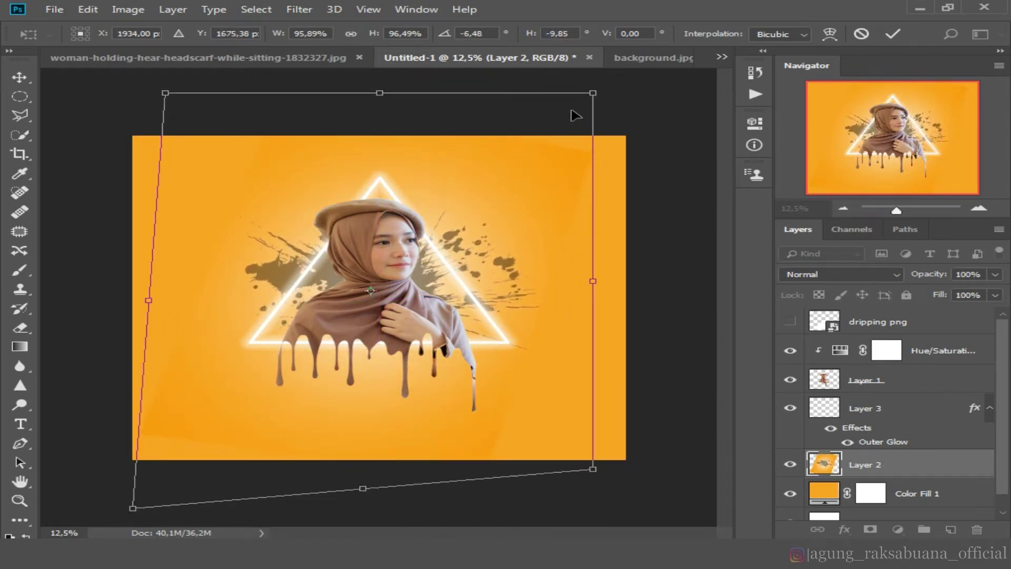
drag(592, 92, 628, 59)
drag(533, 173, 527, 207)
drag(168, 86, 168, 93)
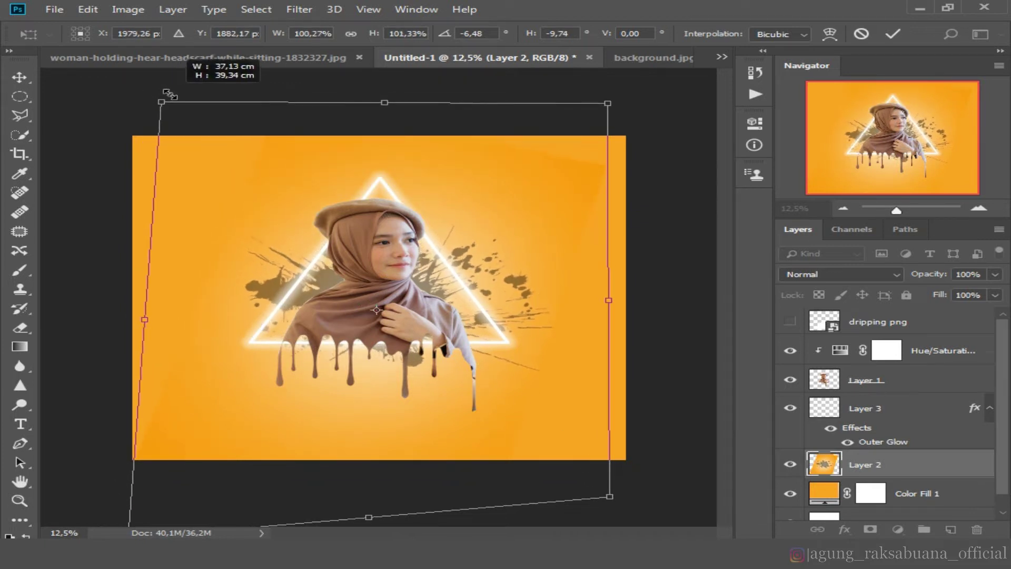
drag(488, 268, 471, 263)
key(w)
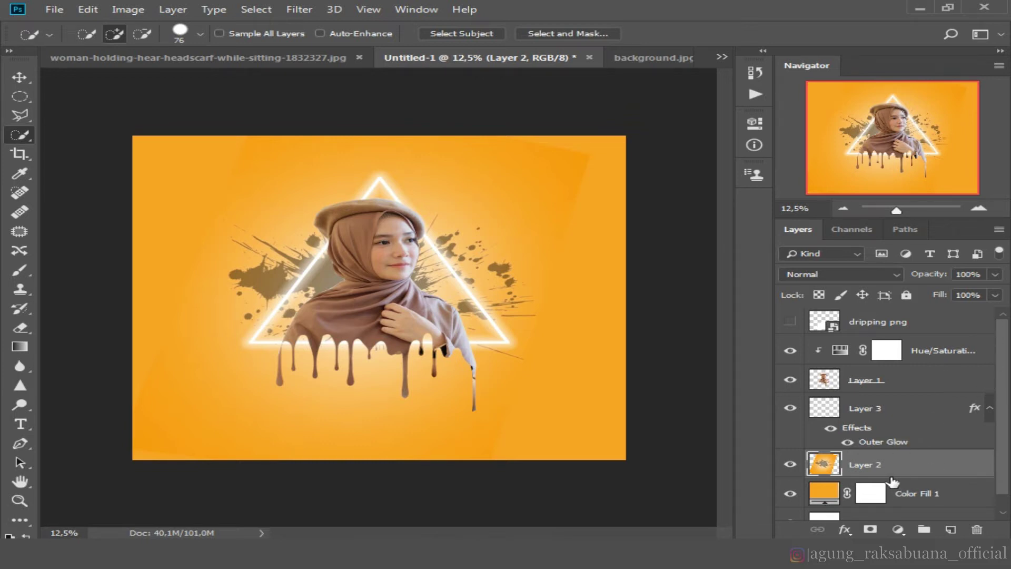
Step: Lower the opacity of Layer 2 to 76% and merge it with Color Fill 1
click(995, 274)
drag(995, 291, 970, 293)
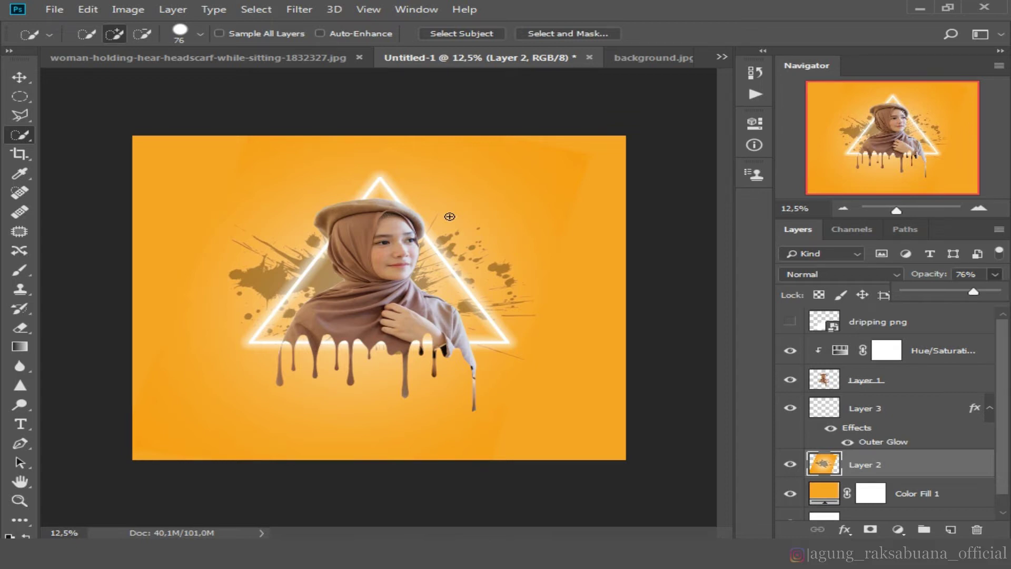
shift+click(908, 497)
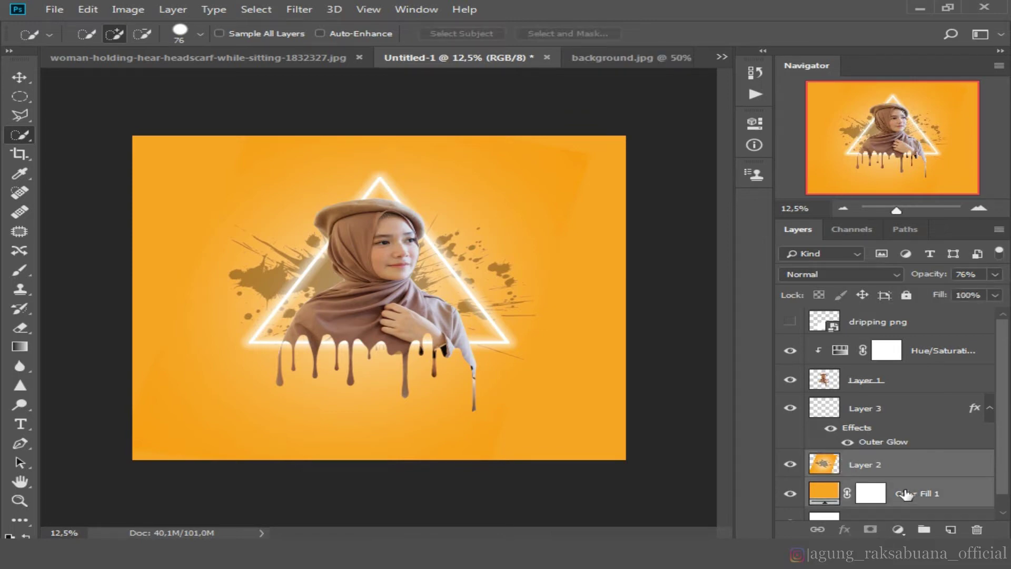
right_click(906, 495)
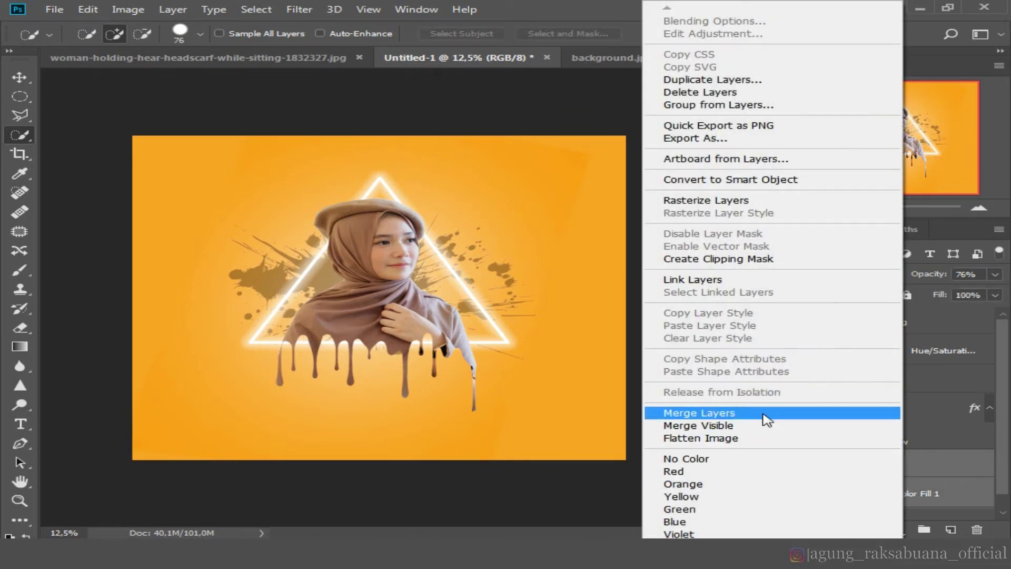
click(819, 412)
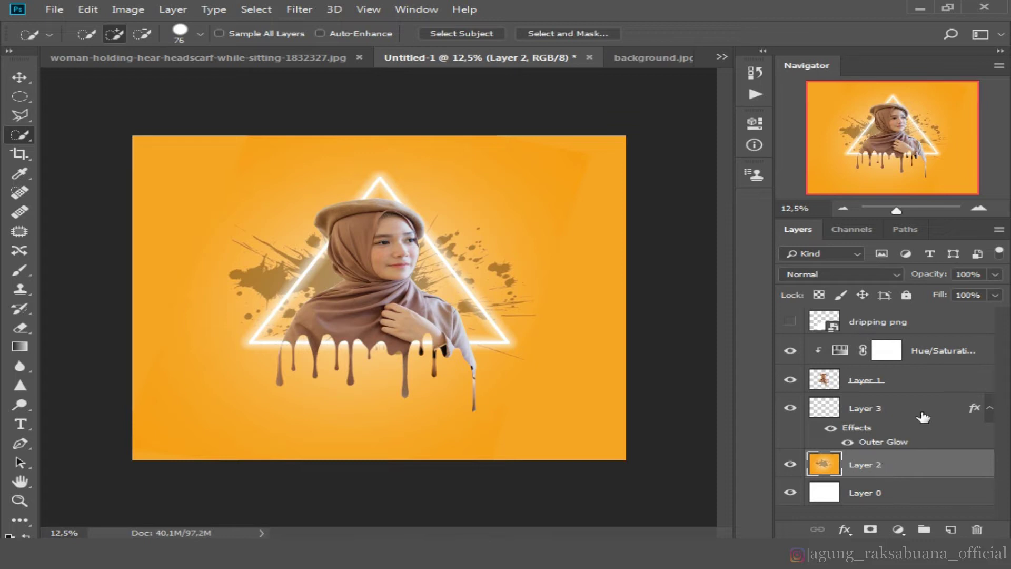
Step: Add a Hue/Saturation adjustment above the merged Layer 2 and clip it to that layer
click(898, 530)
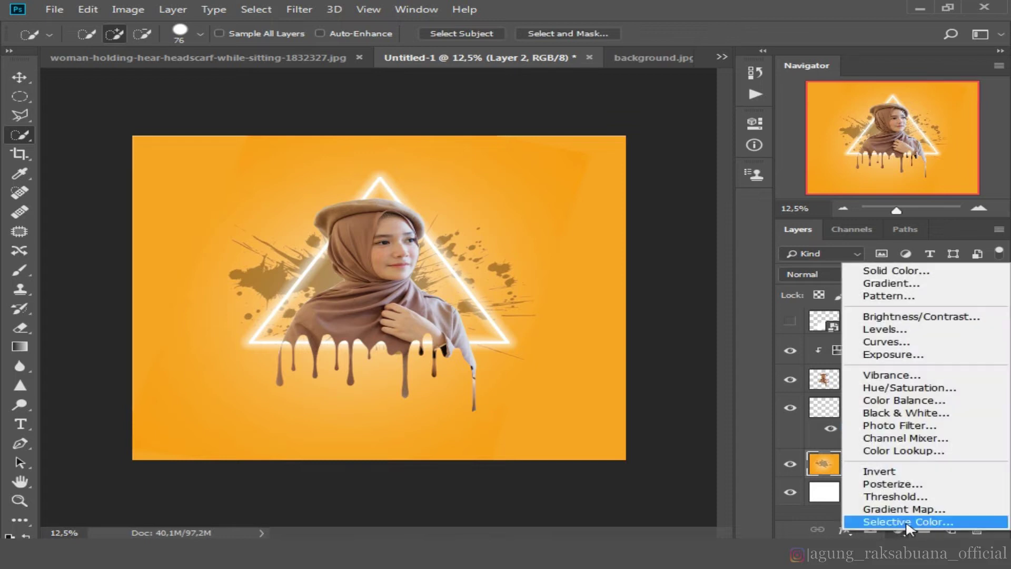
click(900, 388)
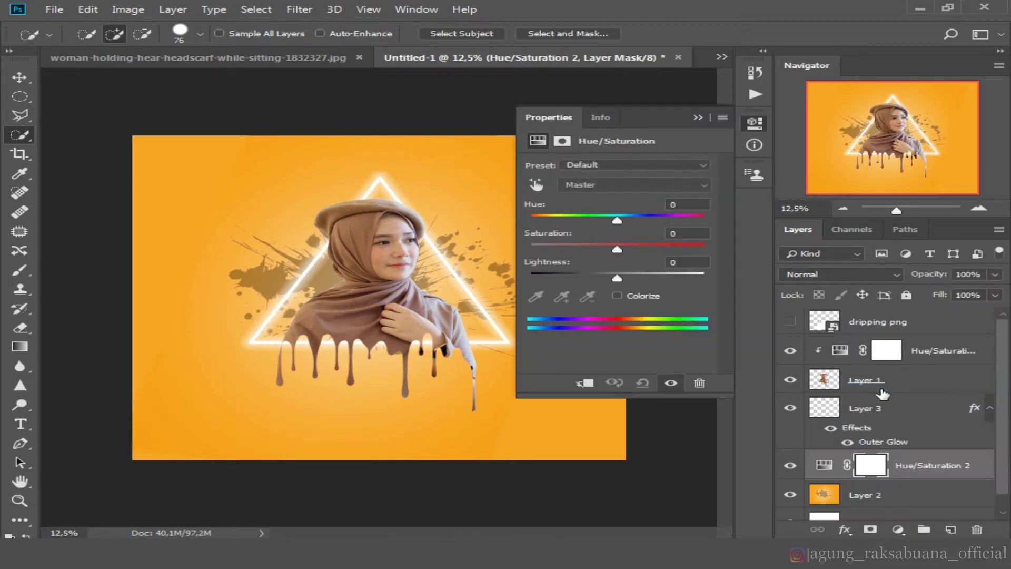
click(586, 383)
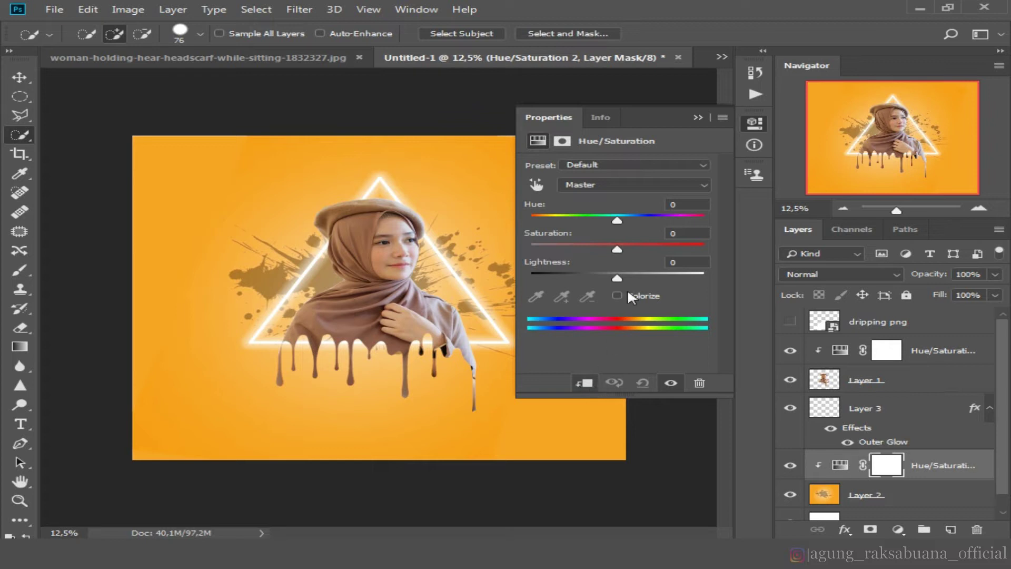
Step: Set the background's clipped Hue/Saturation adjustment to hue +5 and saturation -16
drag(615, 255, 619, 285)
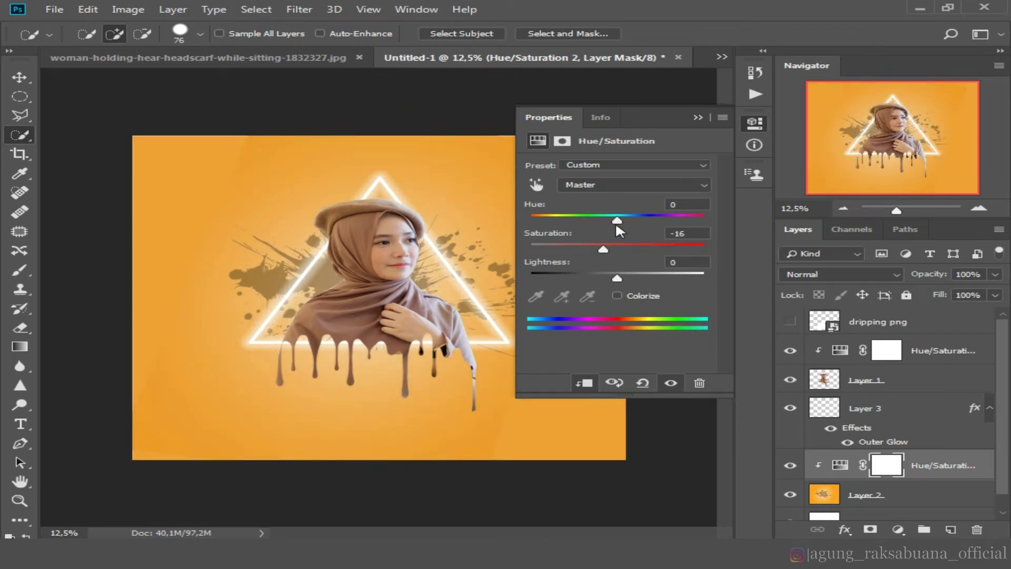
mouse_move(616, 225)
mouse_down()
mouse_move(629, 225)
mouse_move(601, 232)
mouse_move(623, 237)
mouse_up()
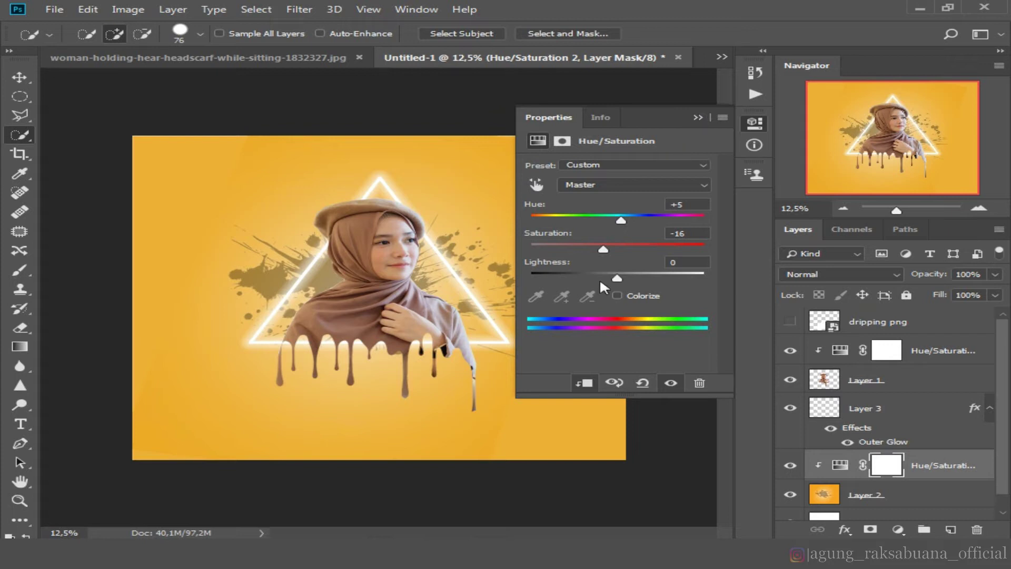
drag(603, 247, 614, 250)
click(698, 117)
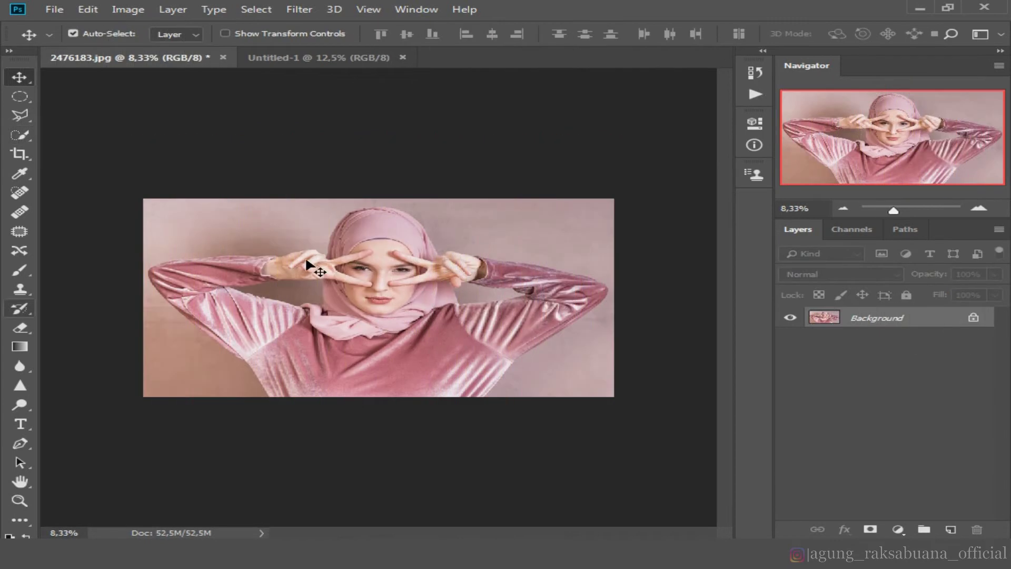
Step: In 2476183.jpg, start a Pen path at the photo's bottom edge and trace the left side of the torso to the armpit
key(ctrl+plus)
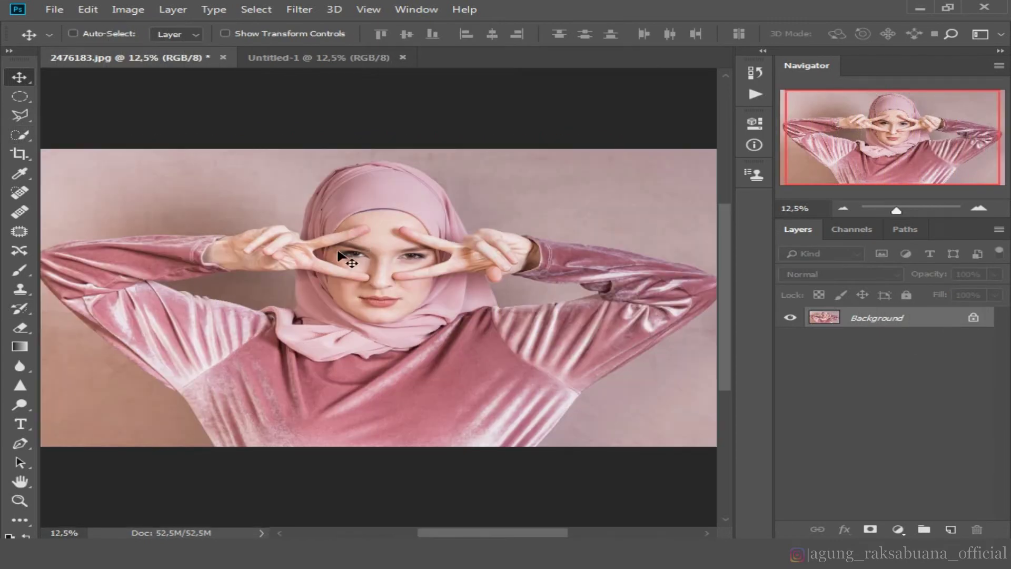
key(ctrl+plus)
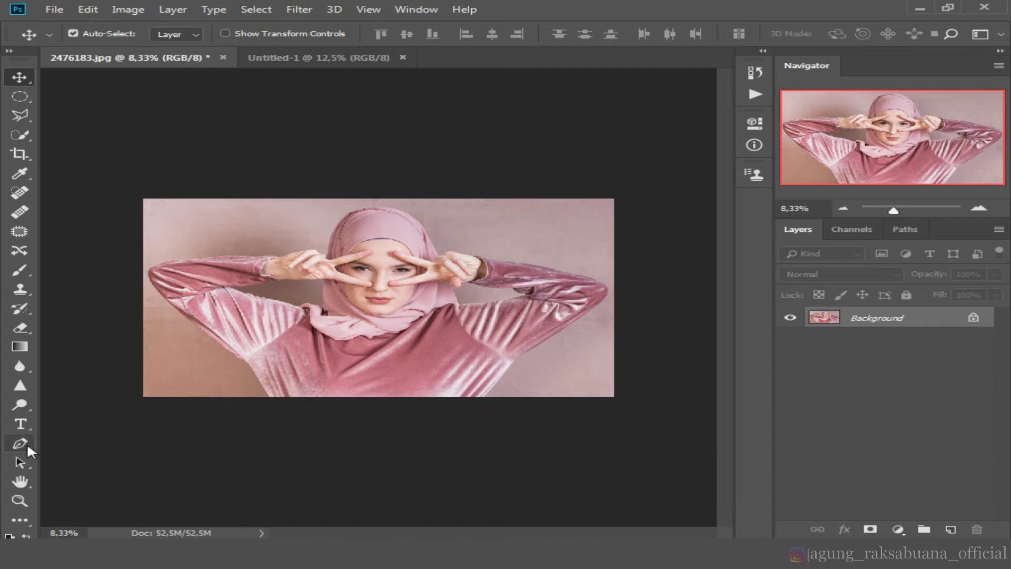
click(21, 444)
key(ctrl+plus)
scroll(228, 406, down, 1)
key(ctrl+plus)
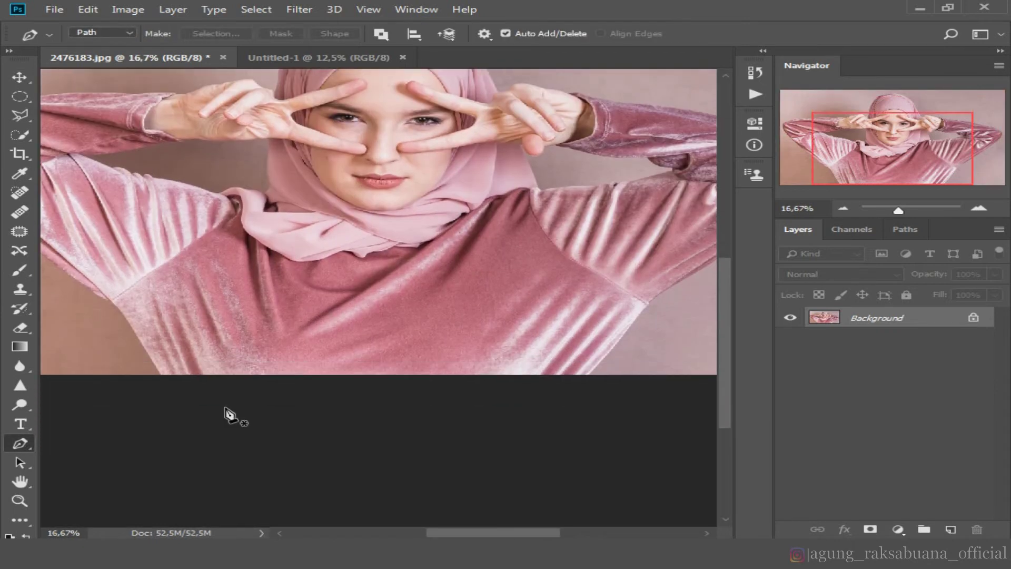
scroll(474, 490, left, 2)
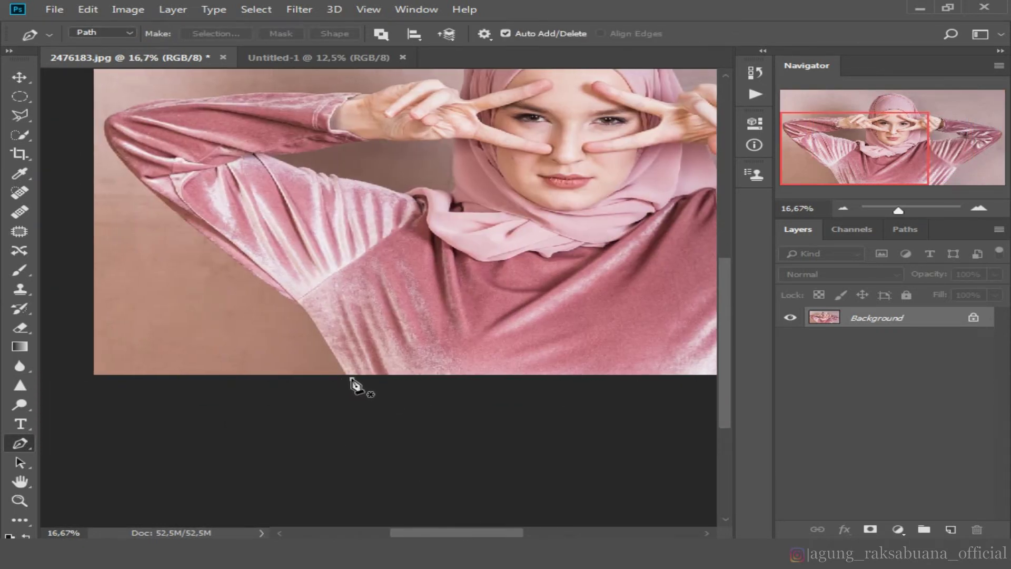
click(352, 377)
click(310, 317)
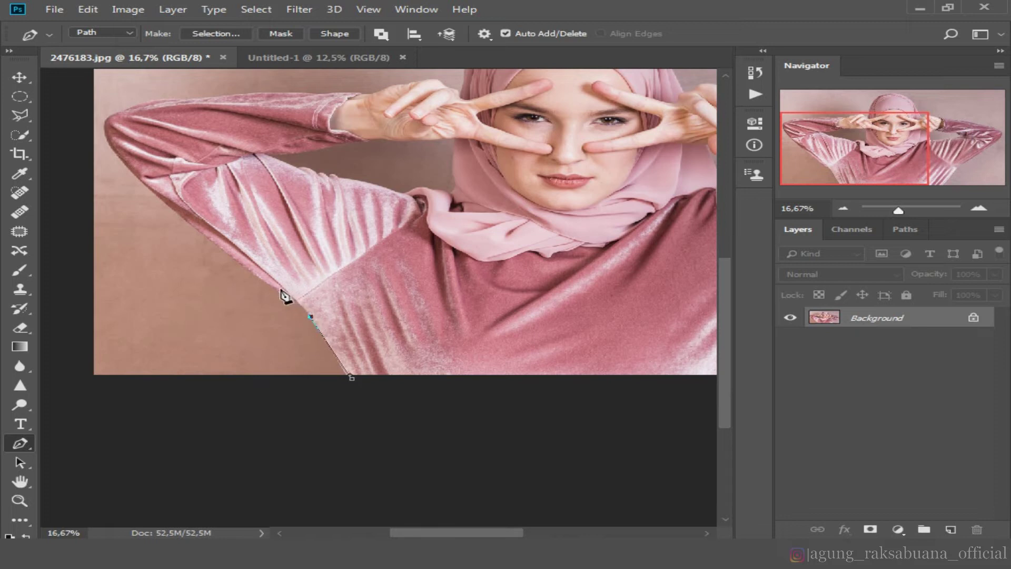
click(279, 289)
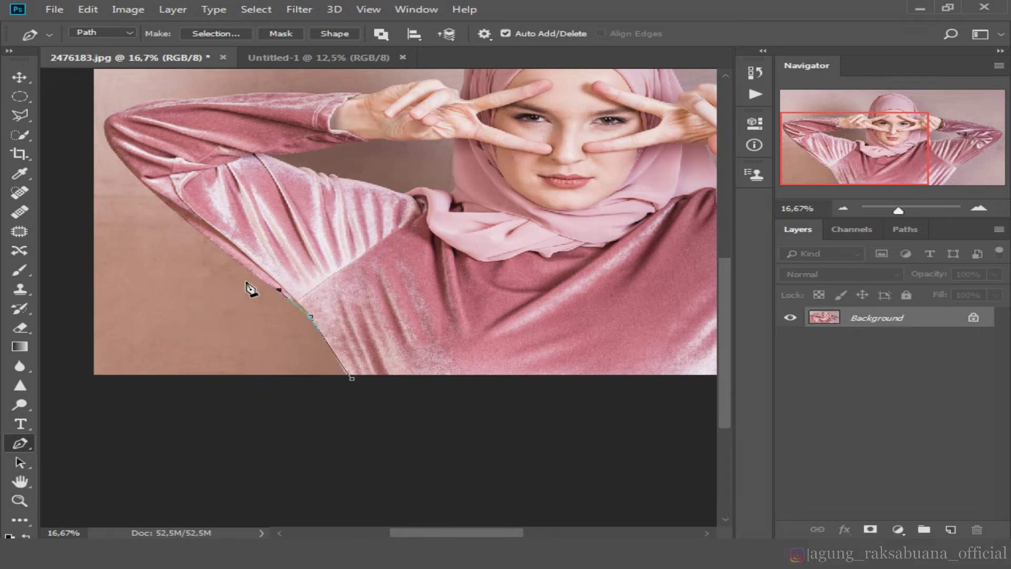
Step: Continue the path along the underside of the left upper arm and around the elbow
click(233, 260)
click(169, 207)
click(128, 168)
click(113, 150)
click(104, 130)
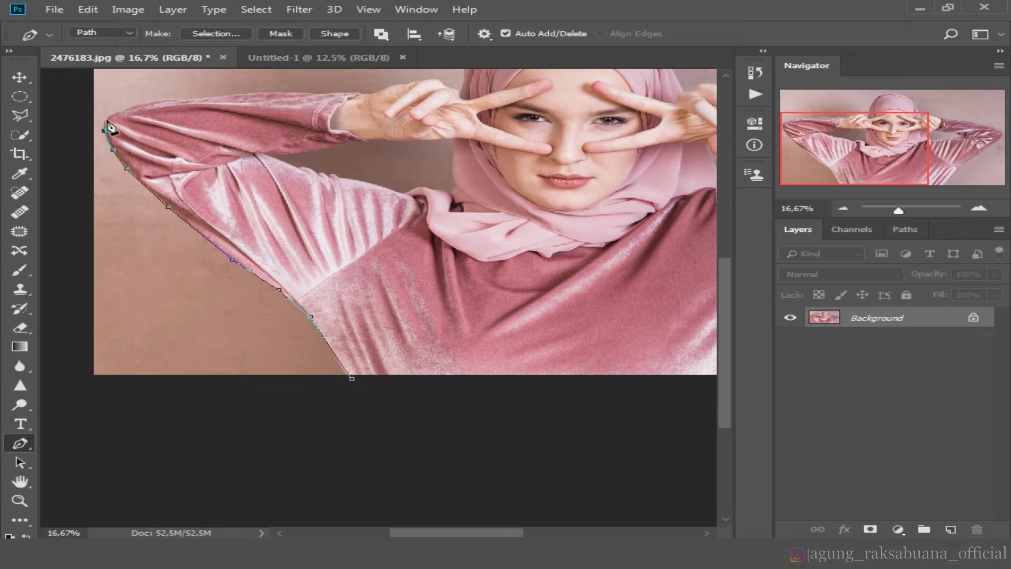
drag(109, 121, 120, 218)
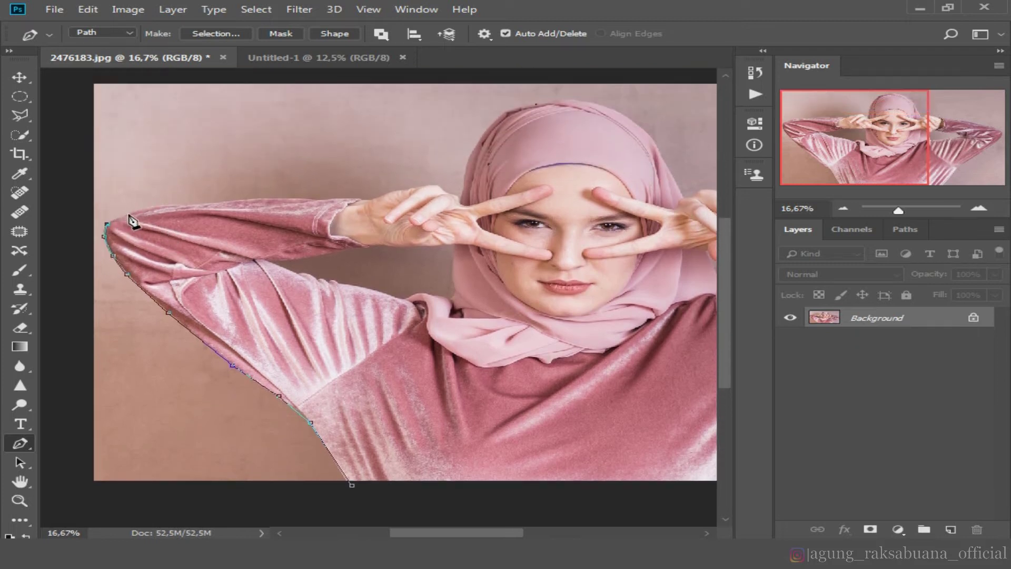
Step: Trace the path along the upper edge of the left sleeve from the elbow towards the wrist
click(129, 214)
click(166, 204)
click(193, 201)
click(219, 200)
click(257, 200)
click(311, 199)
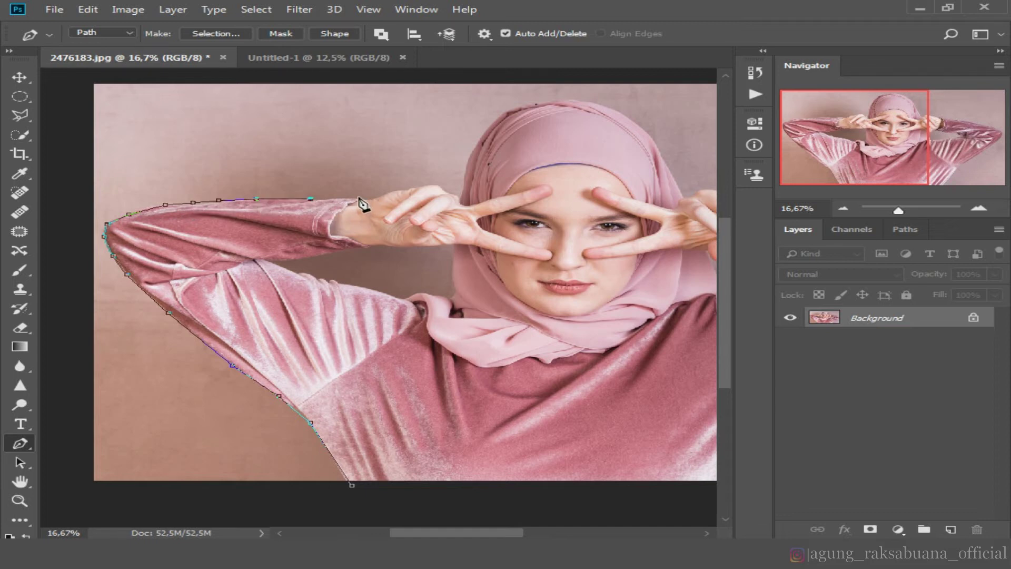
Step: Extend the path over the left wrist and knuckles to where the hand meets the headscarf
click(368, 200)
click(391, 190)
click(406, 190)
click(421, 187)
click(436, 184)
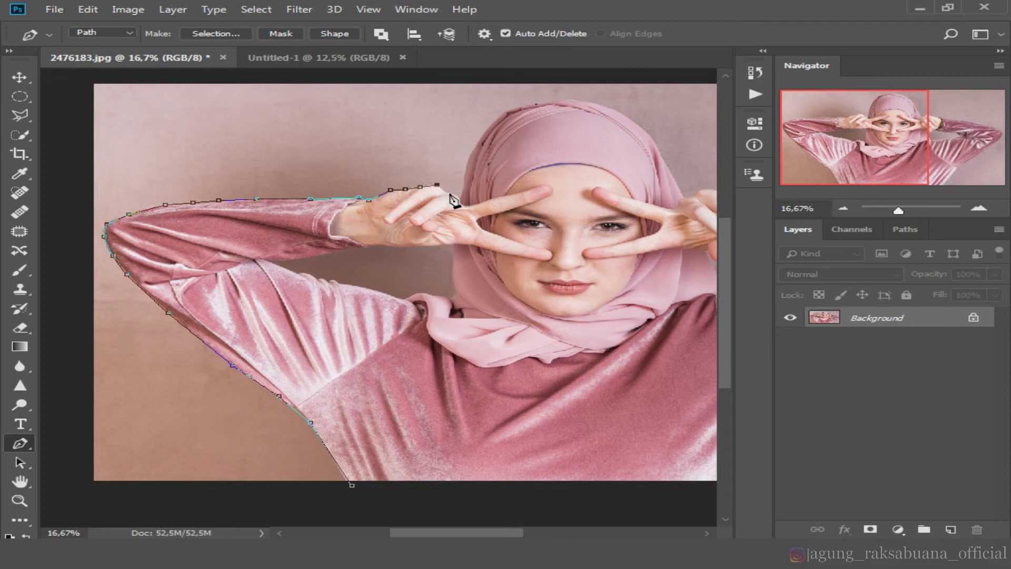
click(445, 192)
click(455, 195)
Step: Trace the path up the left side of the headscarf to its crown
click(462, 187)
click(468, 160)
scroll(474, 163, up, 3)
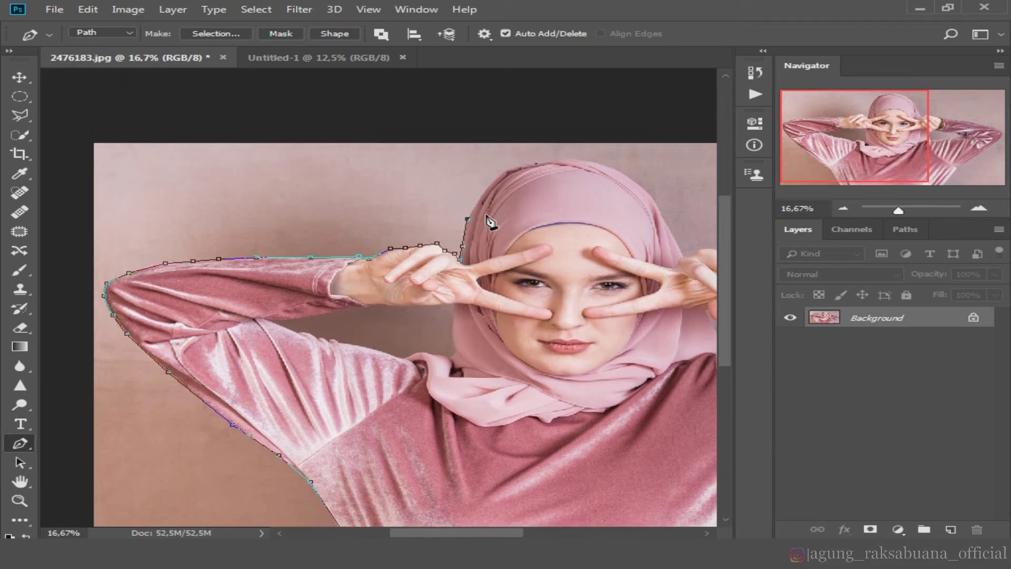
click(483, 193)
click(509, 167)
click(555, 159)
Step: Continue the path from the crown down the right side of the headscarf to the right hand, redoing a misplaced anchor point
drag(430, 534, 463, 533)
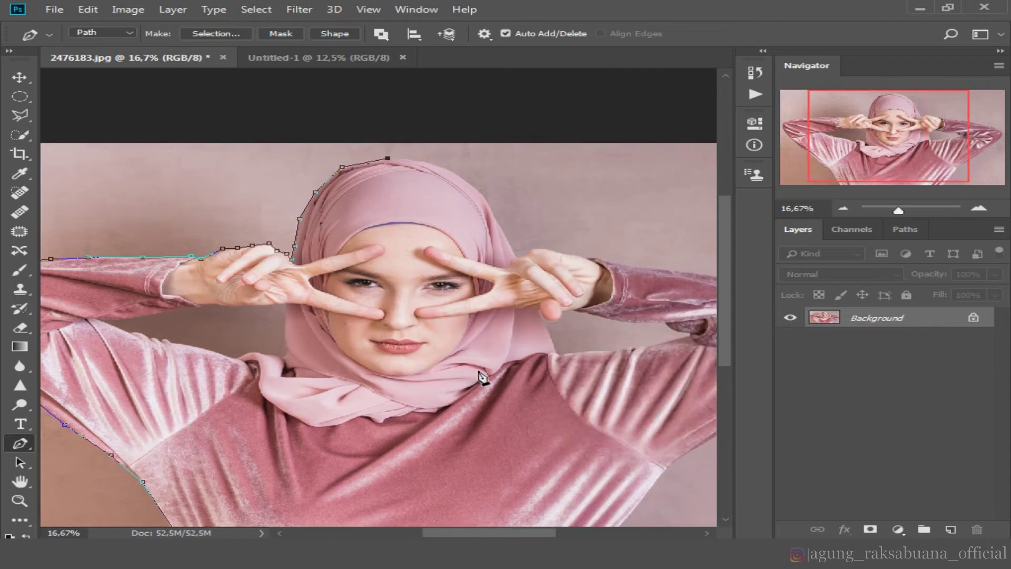
click(424, 159)
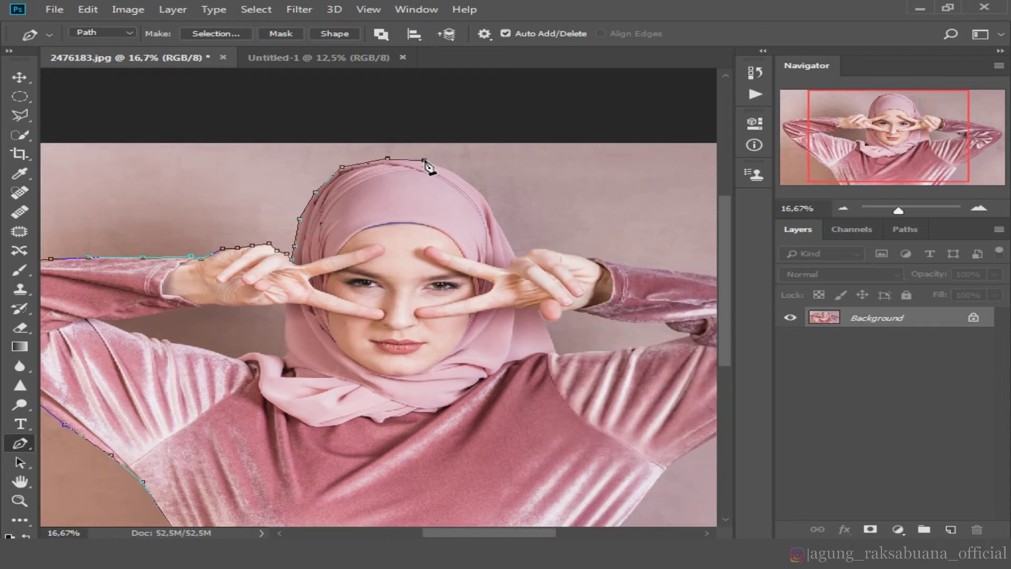
click(456, 175)
click(485, 195)
click(495, 221)
key(ctrl+z)
click(513, 250)
click(519, 255)
Step: Trace the path over the right hand and along the upper edge of the right sleeve towards the elbow
click(550, 249)
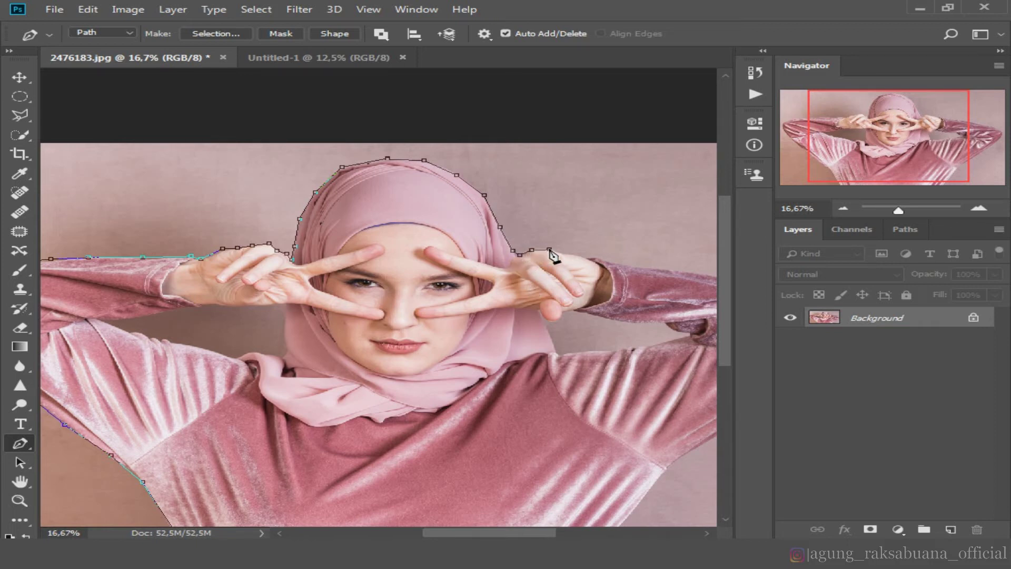
click(582, 256)
drag(462, 533, 497, 533)
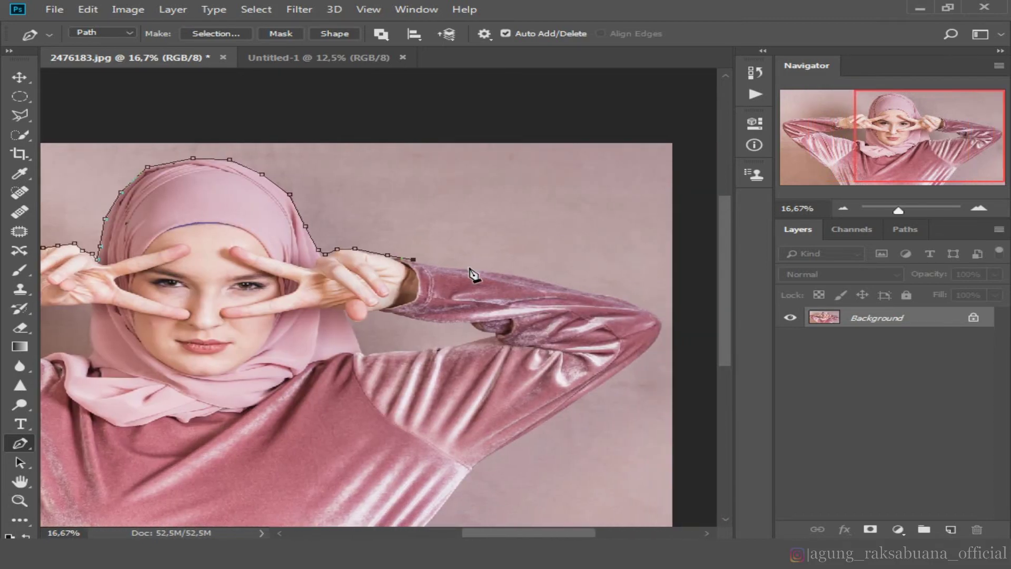
click(438, 267)
click(471, 270)
click(515, 275)
click(573, 288)
click(610, 297)
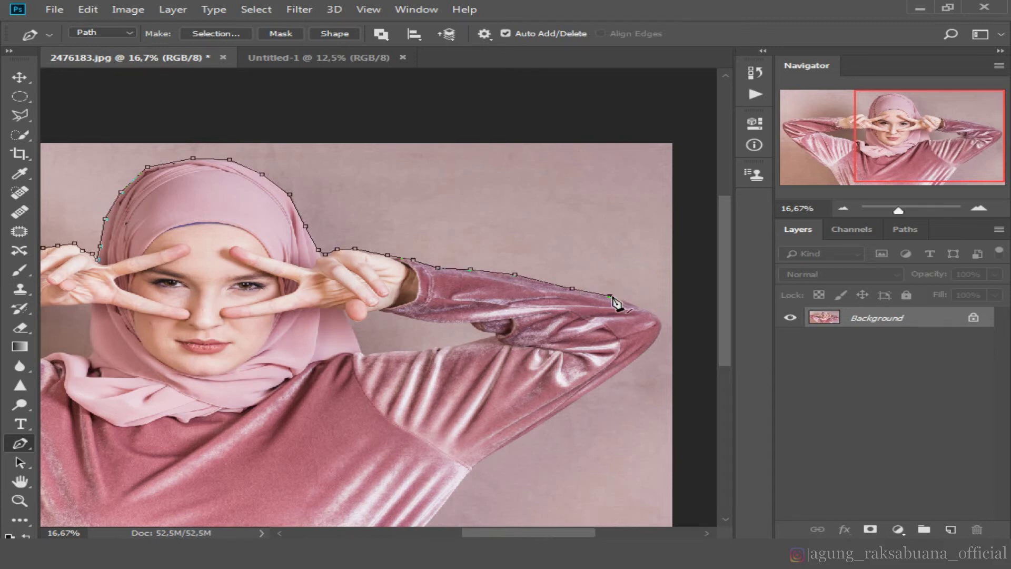
Step: Carry the path around the right elbow and along the underside of the upper arm to the armpit
click(661, 320)
click(647, 348)
scroll(629, 372, down, 2)
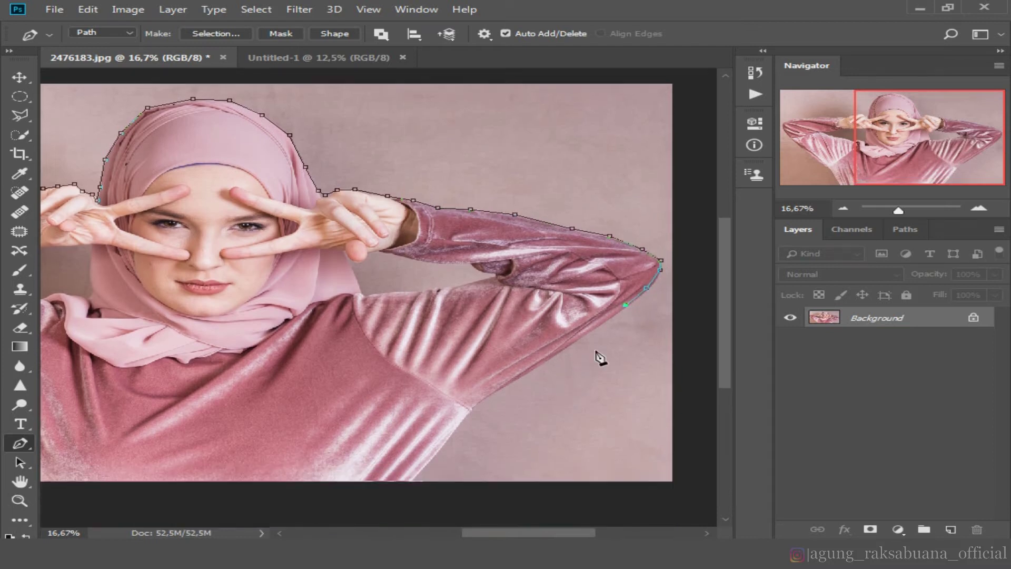
click(595, 328)
click(526, 374)
click(472, 408)
Step: Trace down the right side of the torso past the photo's bottom edge and close the path at its starting point
scroll(476, 411, down, 2)
click(447, 370)
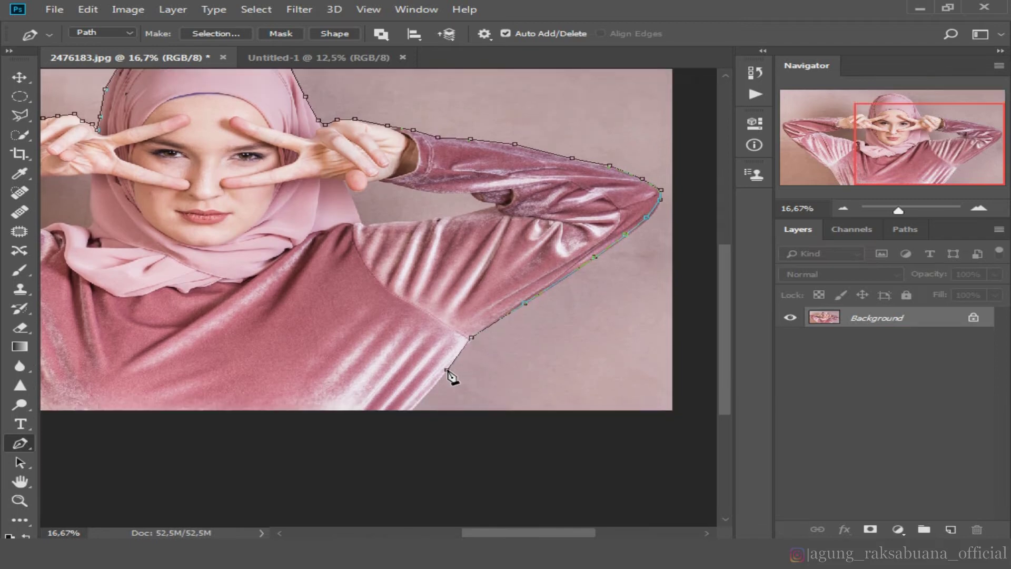
click(403, 427)
scroll(403, 427, left, 10)
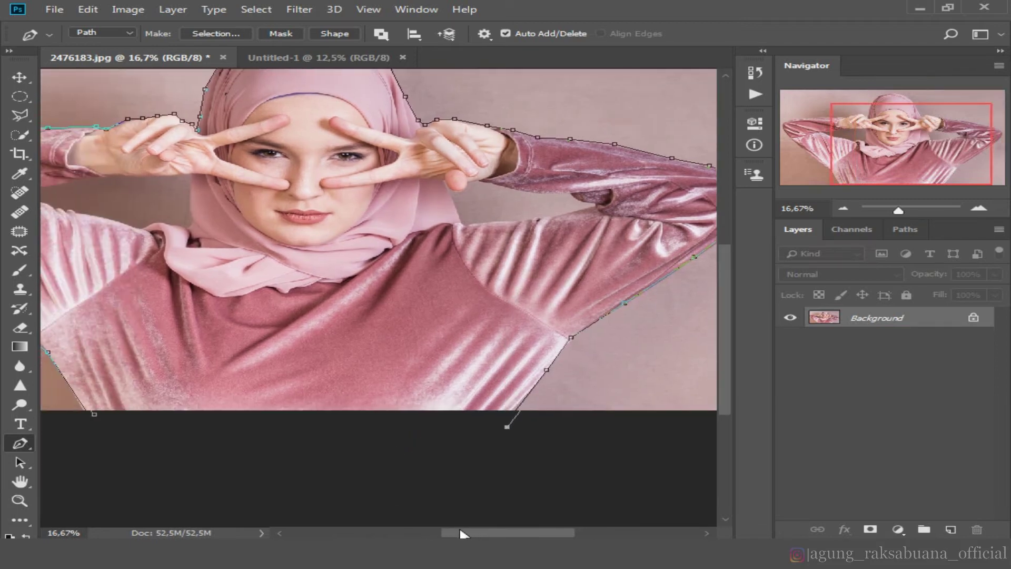
click(389, 416)
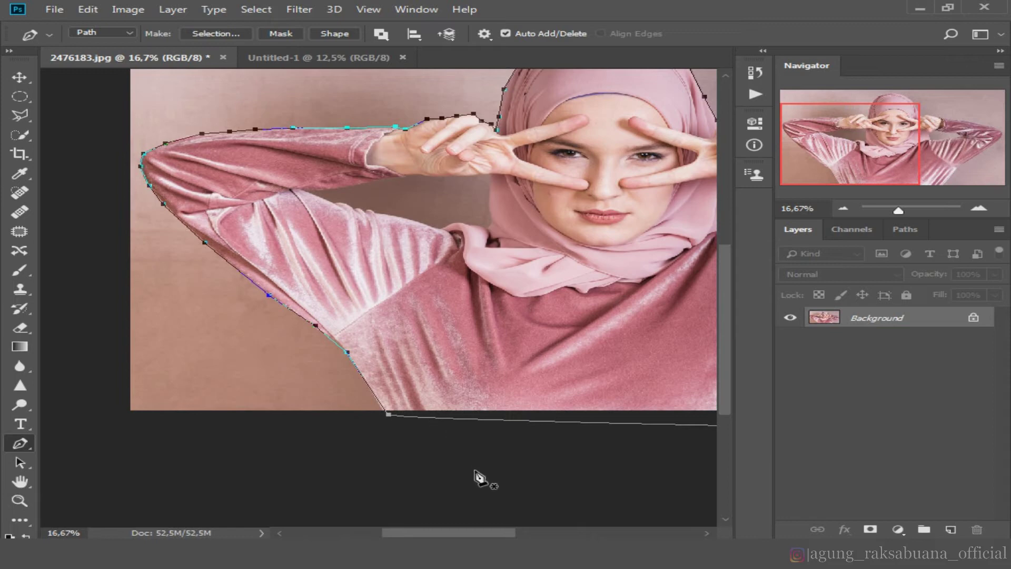
Step: Start a second path in the gap inside the right arm, tracing the headscarf edge from the shoulder up to the fingertip
drag(463, 536, 486, 533)
scroll(327, 316, up, 3)
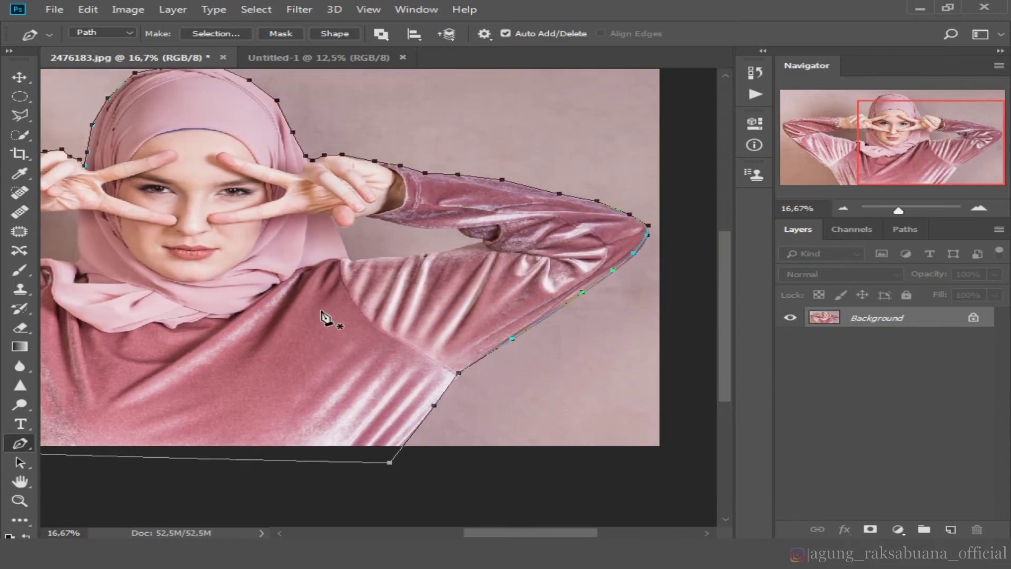
key(ctrl+plus)
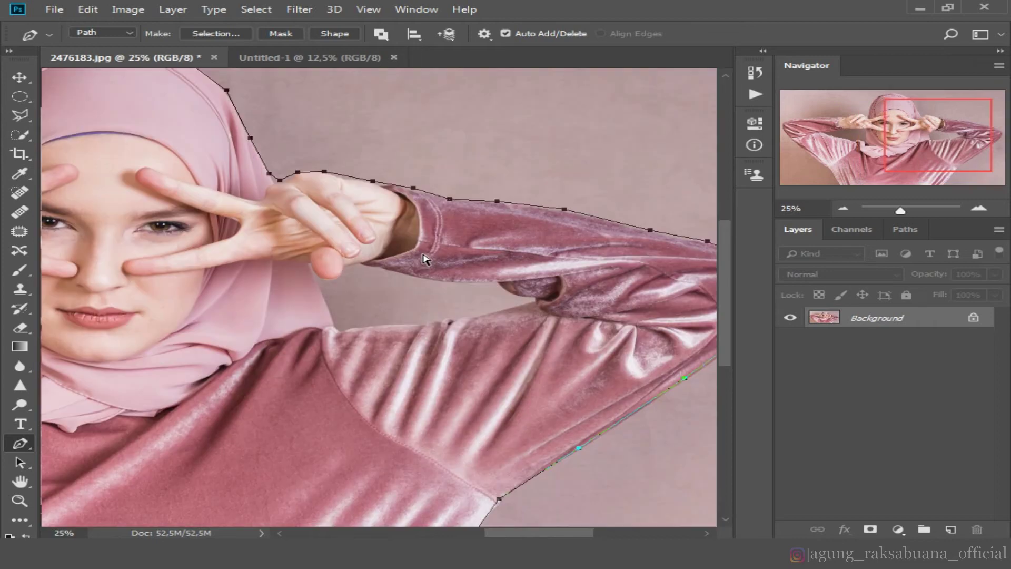
ctrl+click(332, 330)
click(341, 329)
click(328, 300)
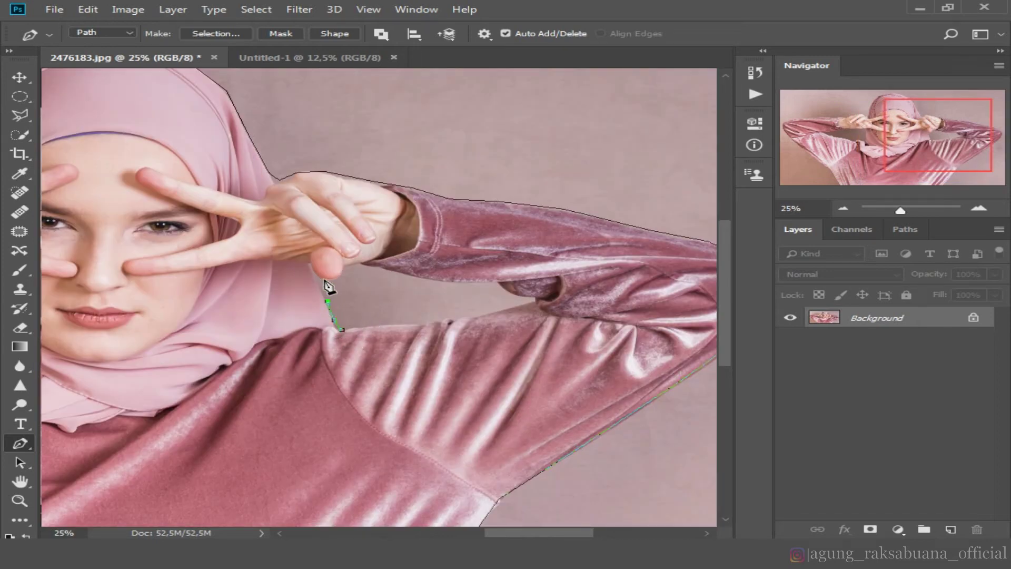
click(316, 278)
click(310, 264)
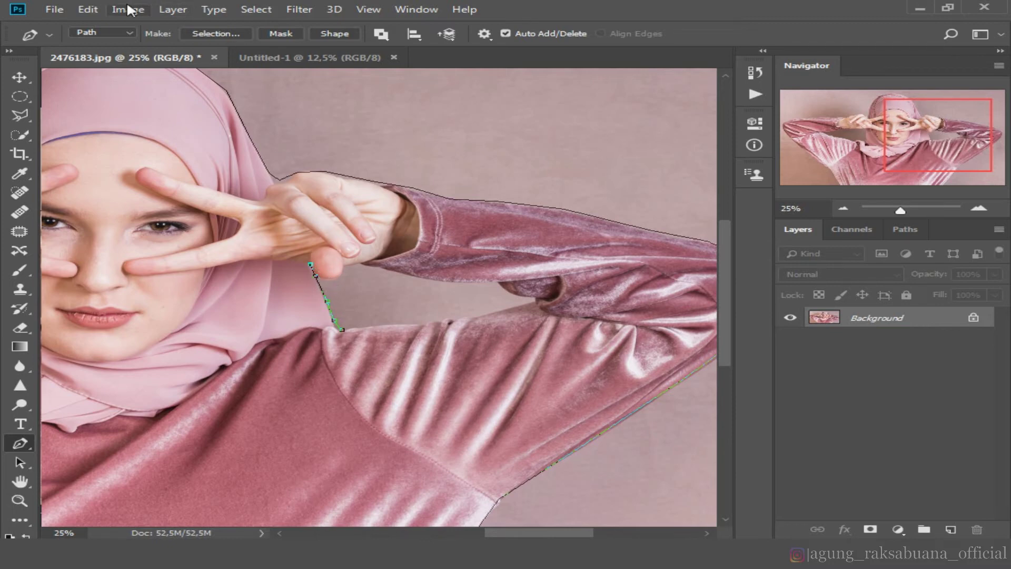
Step: Undo the last anchor point and continue the gap path around the fingertip and along the underside of the right forearm
click(87, 9)
click(163, 51)
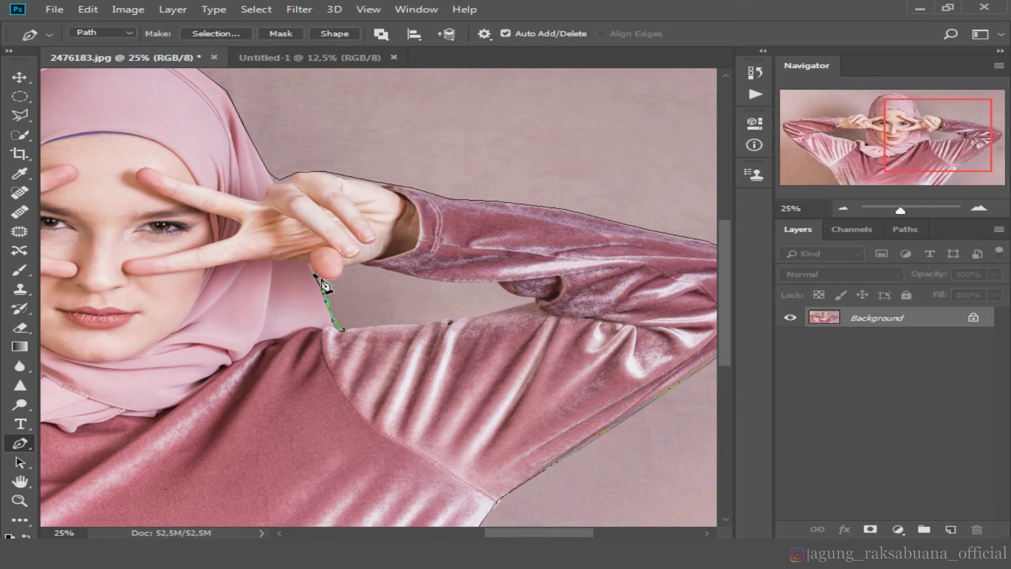
drag(315, 275, 335, 279)
click(344, 267)
click(359, 263)
click(376, 267)
click(392, 271)
click(426, 278)
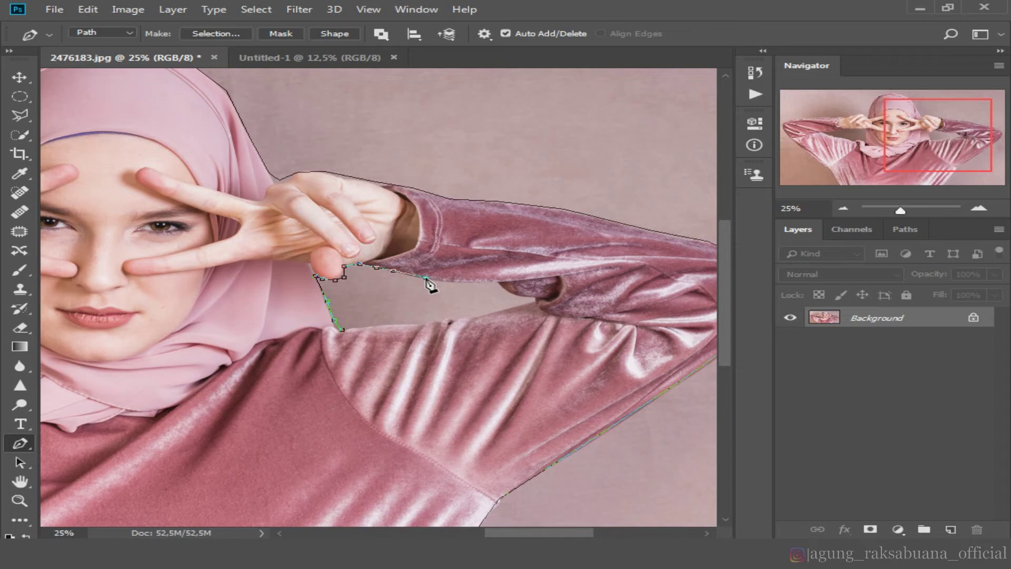
Step: Trace the gap path around the sleeve fold at the inner elbow and back along the right shoulder, and close it
click(468, 284)
click(500, 284)
click(512, 293)
click(501, 311)
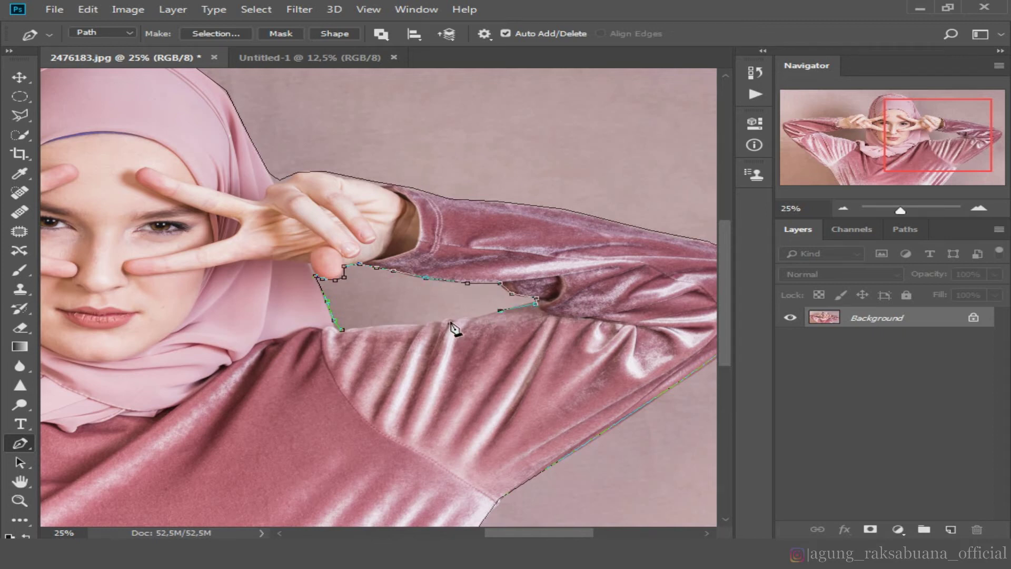
click(449, 318)
click(428, 320)
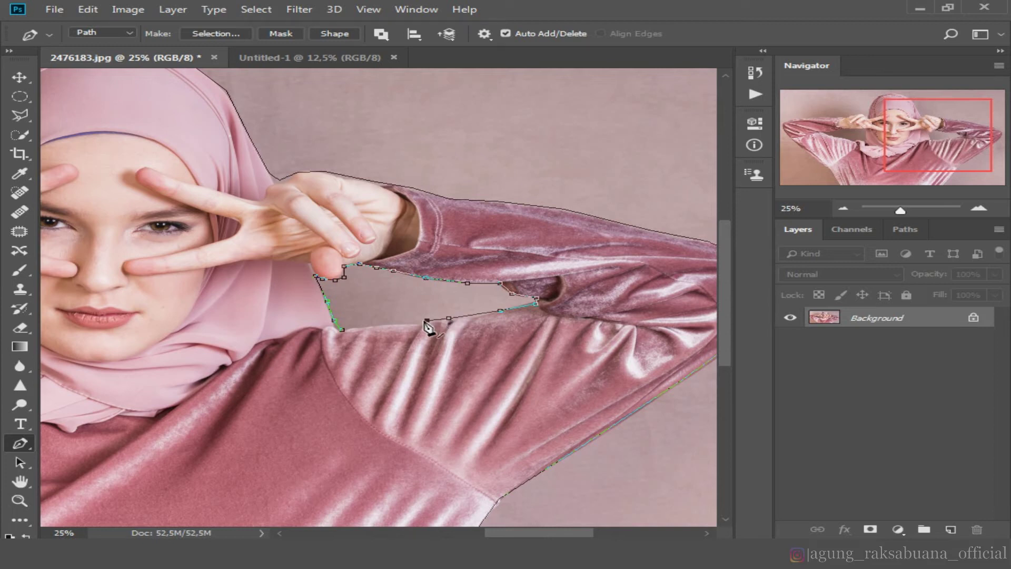
click(387, 322)
key(ctrl+z)
click(377, 323)
click(342, 330)
Step: Start a third path in the gap inside the left arm, tracing the shoulder's upper edge outward to the inner elbow
drag(530, 536, 443, 535)
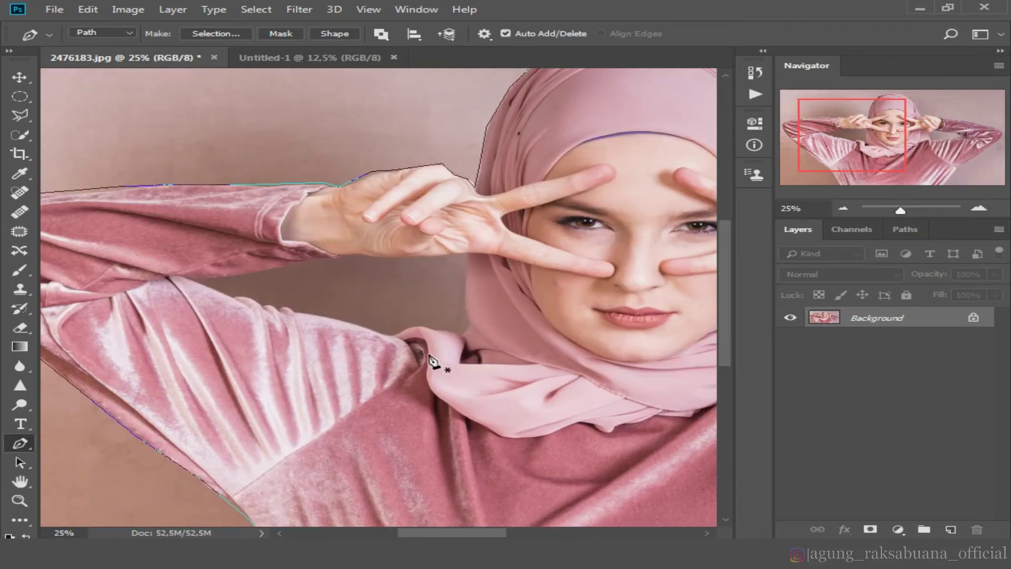
click(392, 333)
click(366, 327)
click(321, 316)
click(251, 298)
click(232, 296)
click(190, 277)
Step: Continue the left gap path along the underside of the forearm and hand to the headscarf
click(256, 273)
click(327, 259)
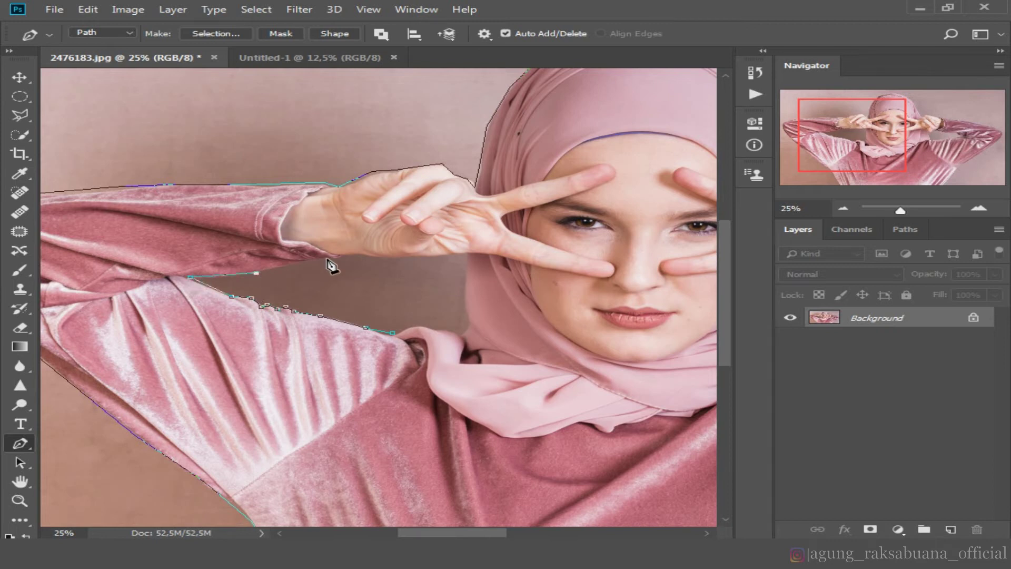
click(354, 255)
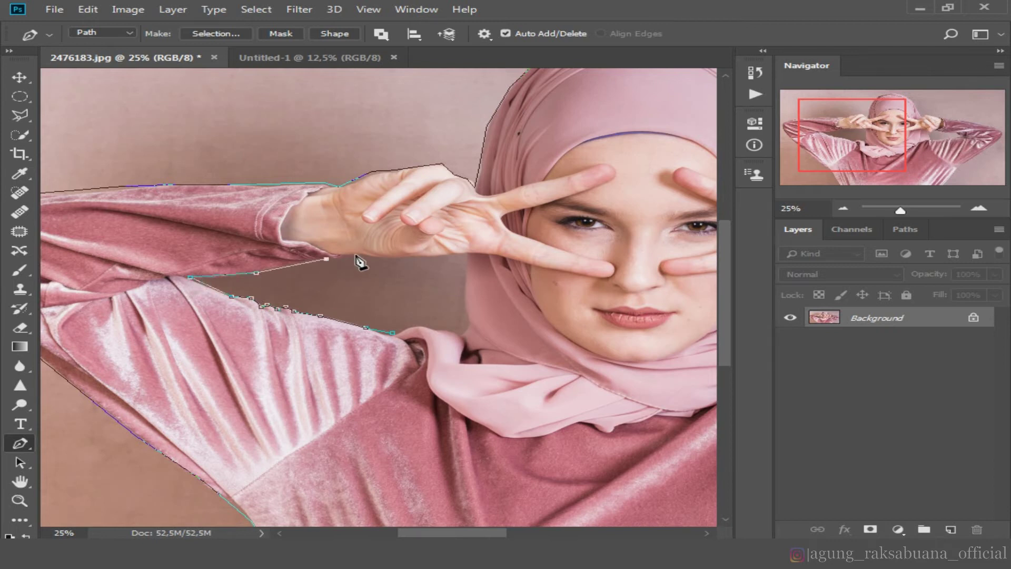
click(427, 257)
click(466, 254)
Step: Continue the left gap path down the headscarf's edge and back along the scarf fold to the shoulder, and close it
click(466, 278)
click(466, 309)
click(469, 322)
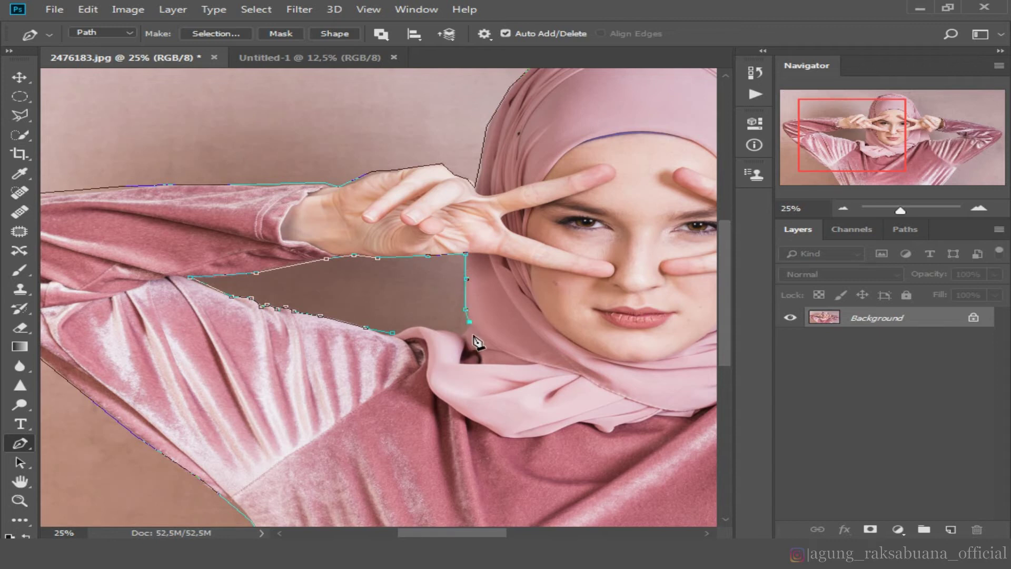
click(462, 335)
click(448, 331)
click(421, 325)
click(404, 327)
Step: Turn the paths around the woman and her arm gaps into a new anti-aliased selection with a 0-pixel feather
key(ctrl+minus)
key(ctrl+minus)
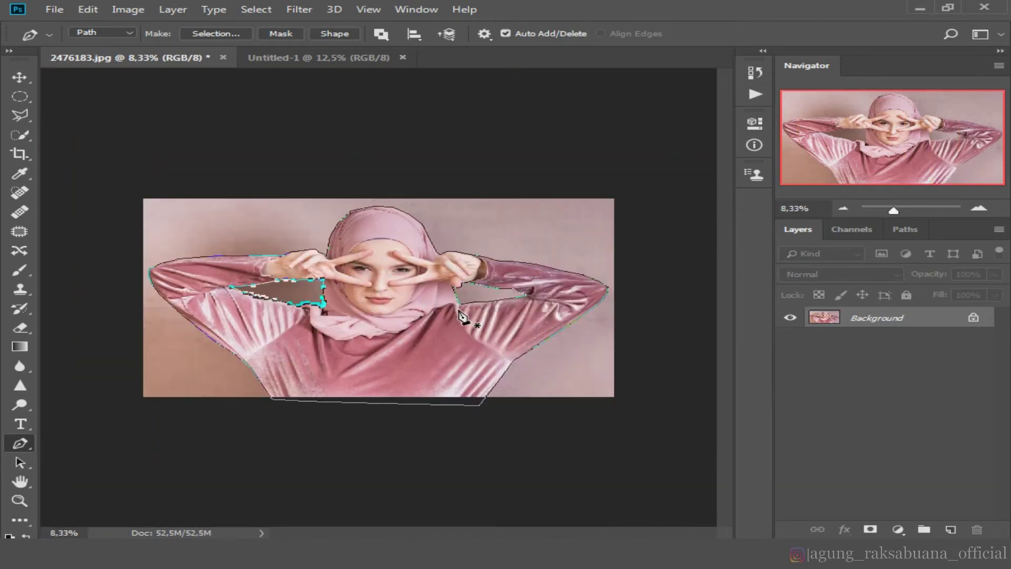
ctrl+click(470, 302)
right_click(468, 298)
click(510, 306)
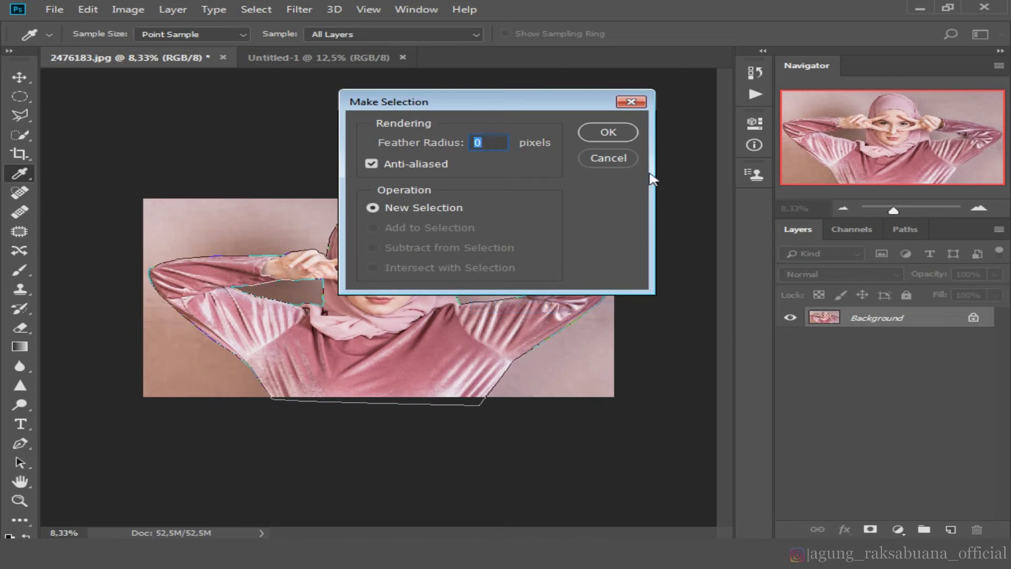
click(588, 132)
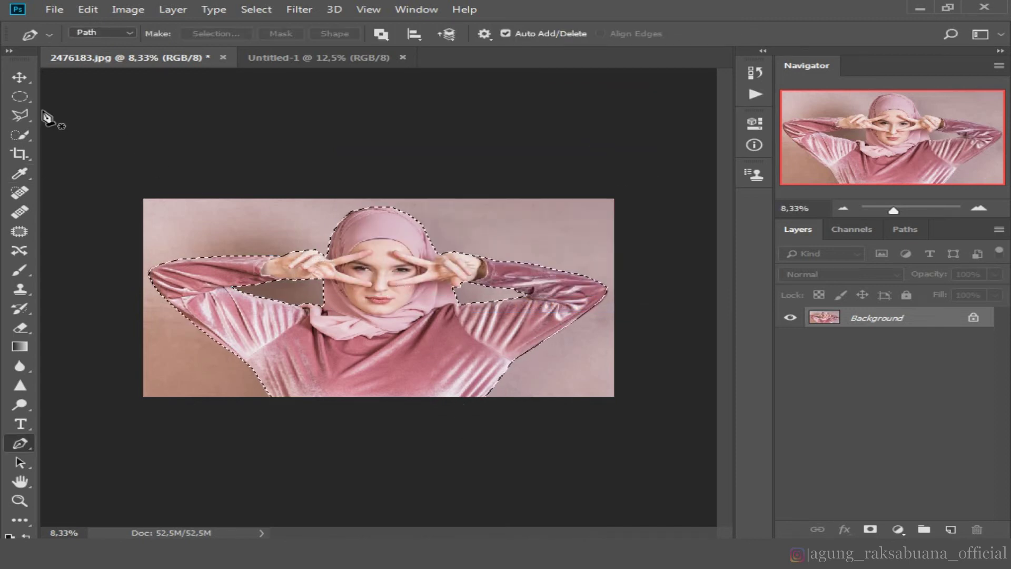
Step: Move the selected woman into Untitled-1, scale her to about 51% and centre her horizontally on the canvas
click(19, 77)
drag(411, 349, 379, 316)
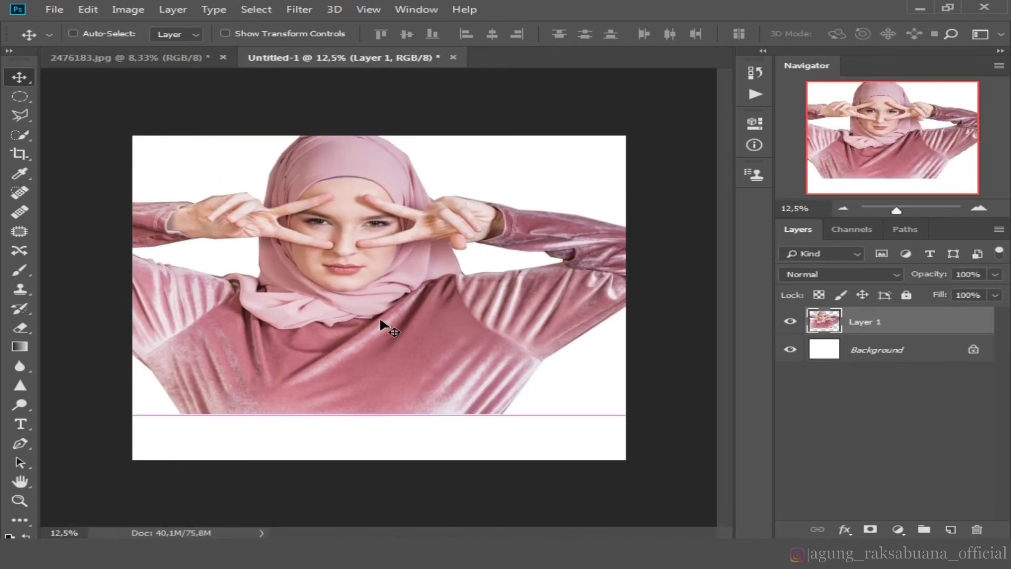
key(ctrl+t)
drag(685, 127, 592, 163)
drag(416, 232, 498, 247)
drag(651, 164, 518, 218)
drag(380, 295, 455, 244)
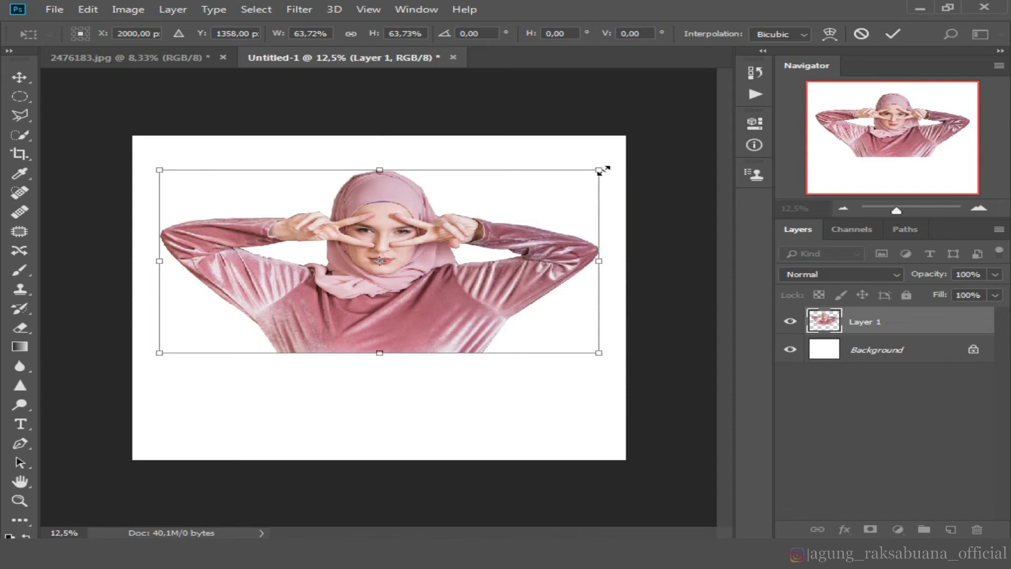
drag(603, 170, 523, 204)
drag(384, 293, 416, 298)
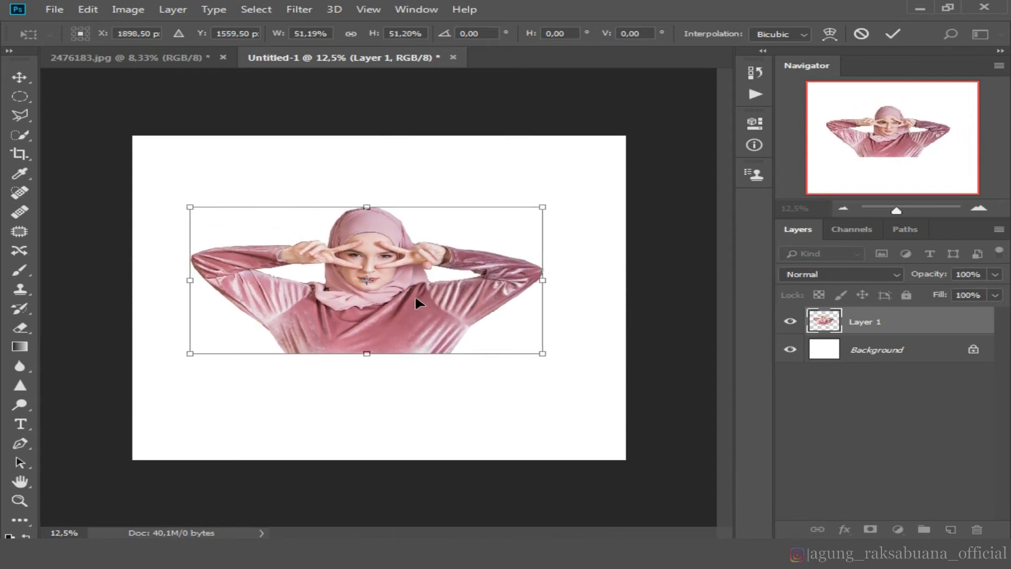
key(Return)
drag(346, 298, 368, 305)
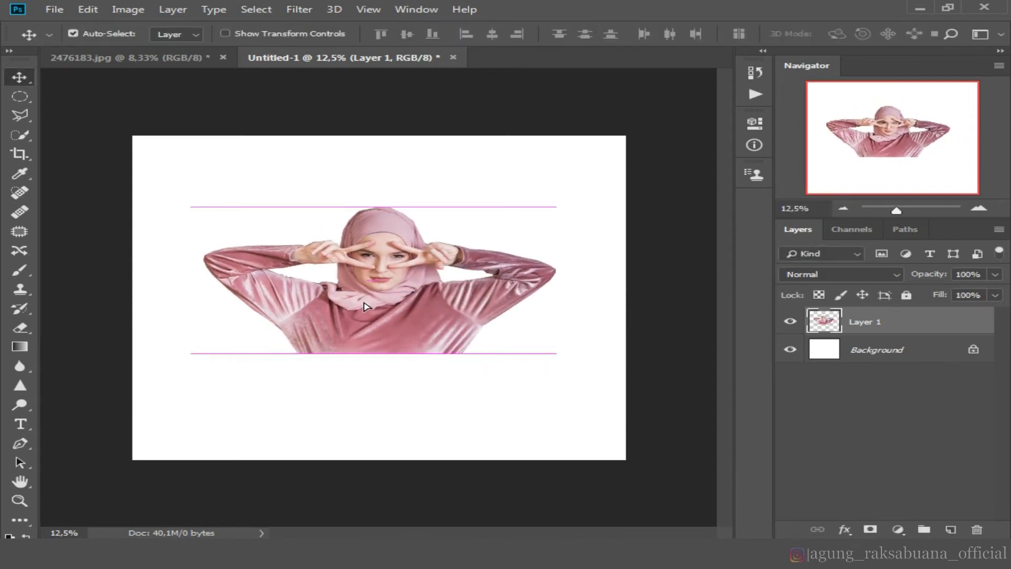
scroll(428, 280, up, 1)
scroll(609, 305, down, 1)
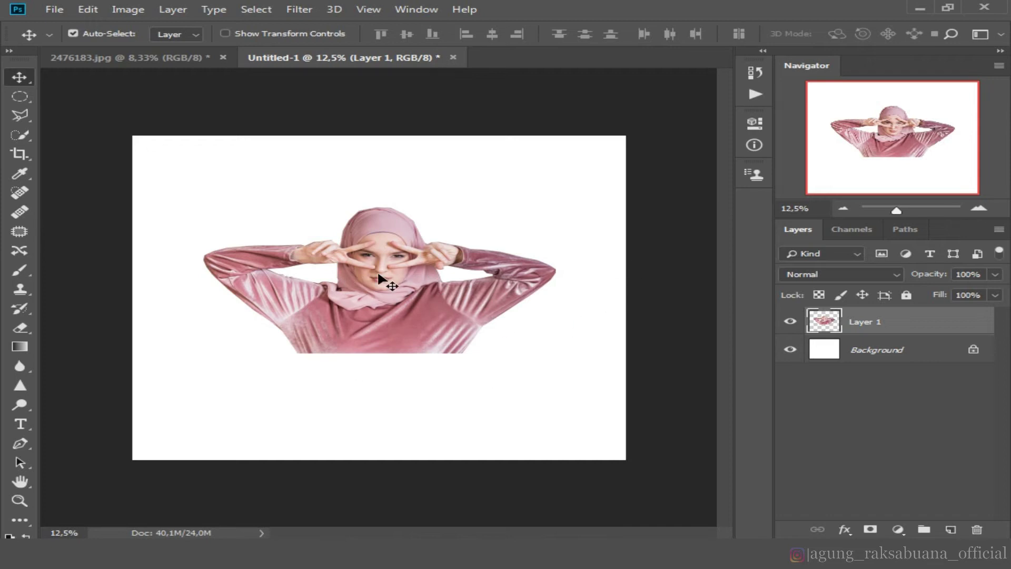
Step: Convert the Background into a regular layer named Layer 0 and add a Solid Color fill layer of #ffa425 above it
double_click(872, 356)
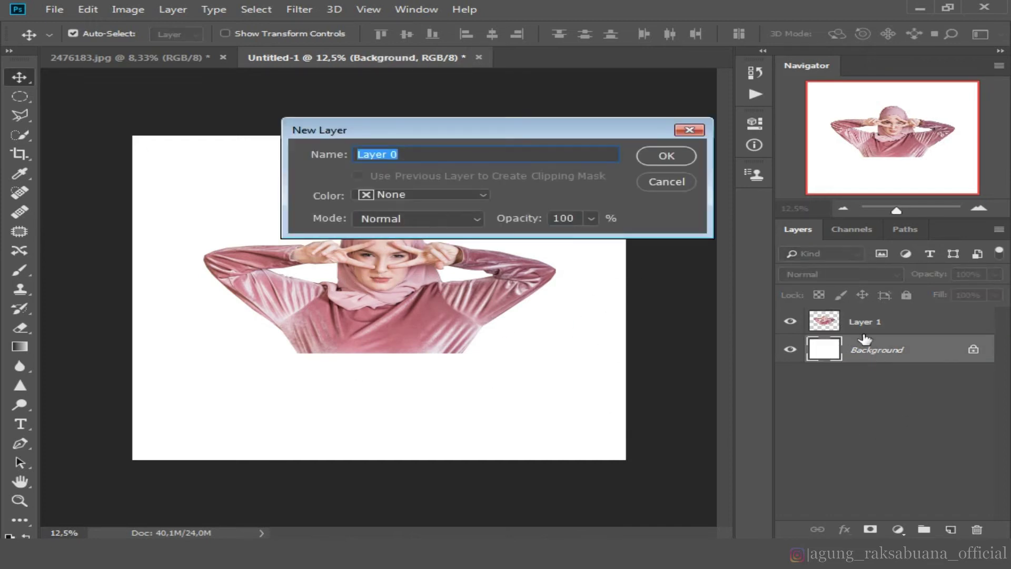
click(665, 155)
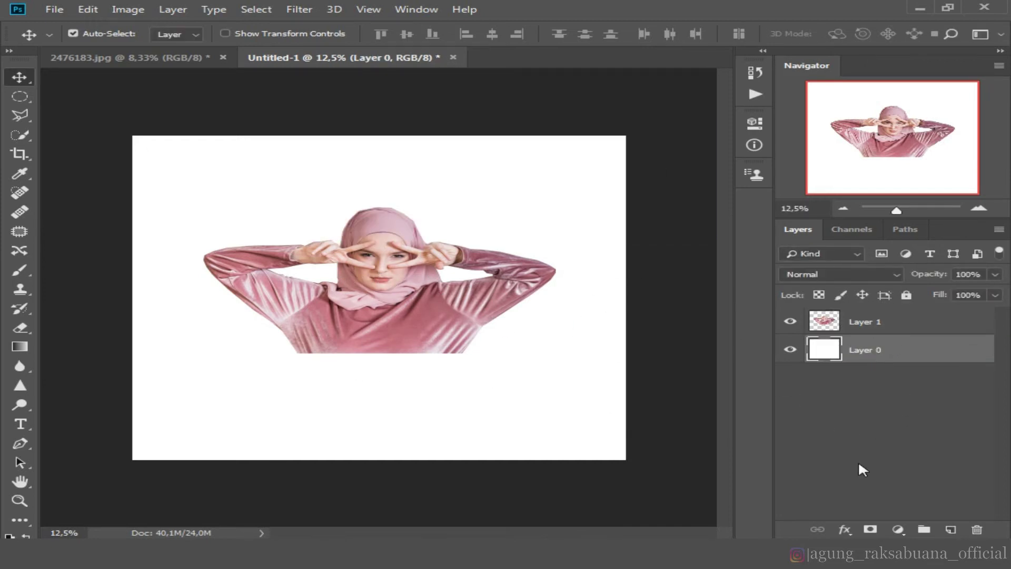
click(901, 532)
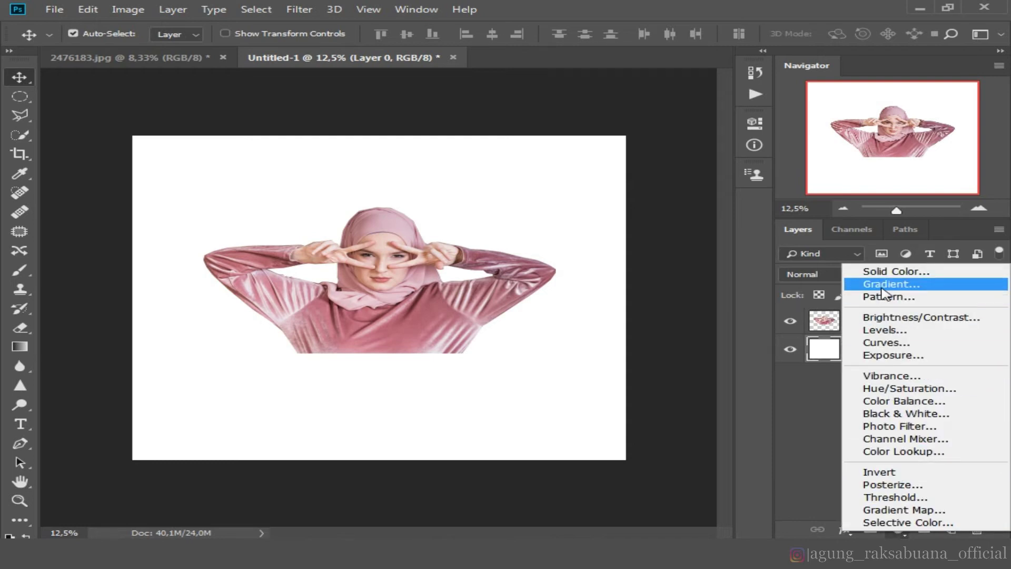
click(874, 273)
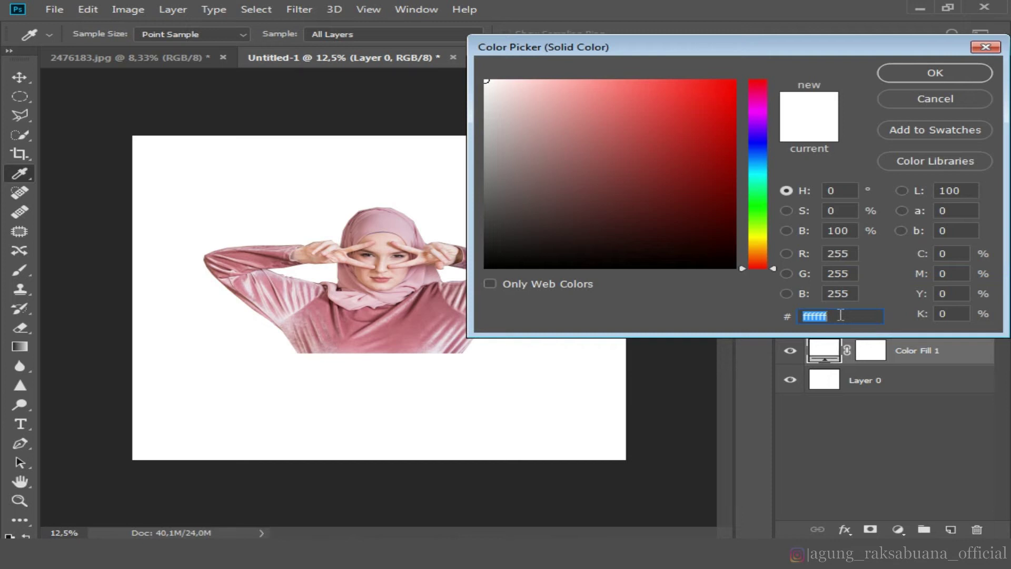
key(BackSpace)
text(ffa)
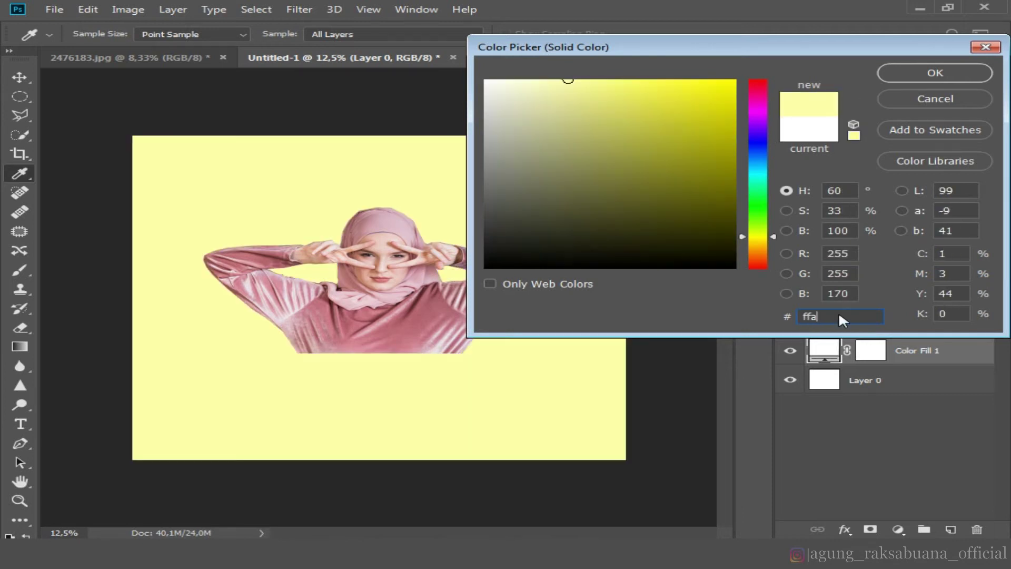
text(425)
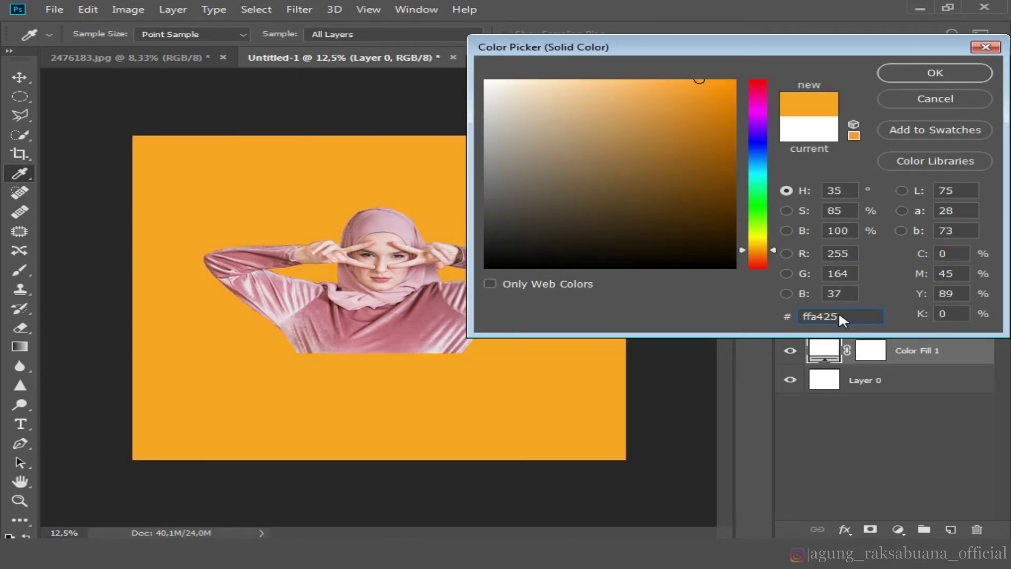
click(935, 78)
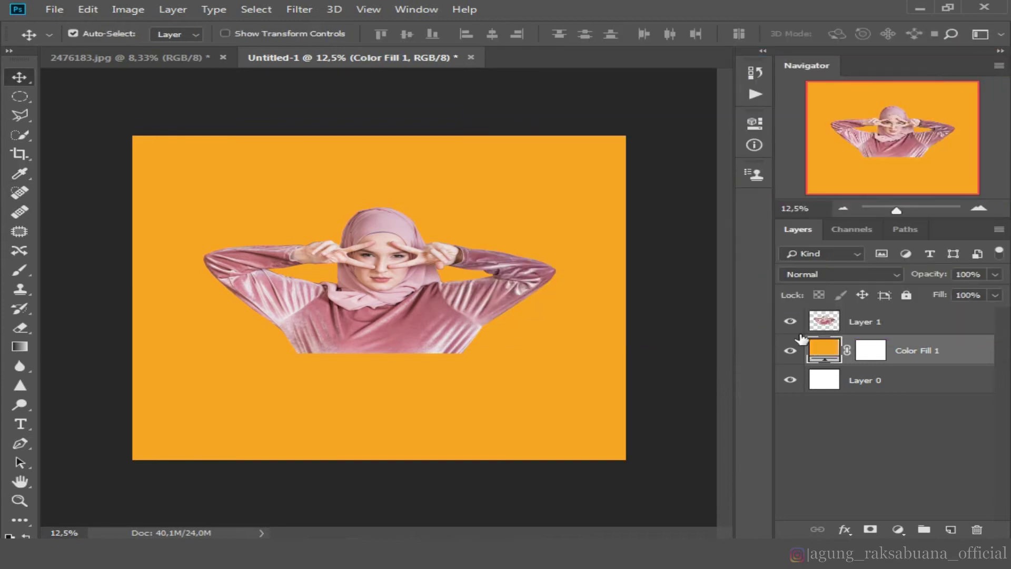
Step: Scale the woman on Layer 1 to about 90% and shift her slightly up the canvas
click(877, 323)
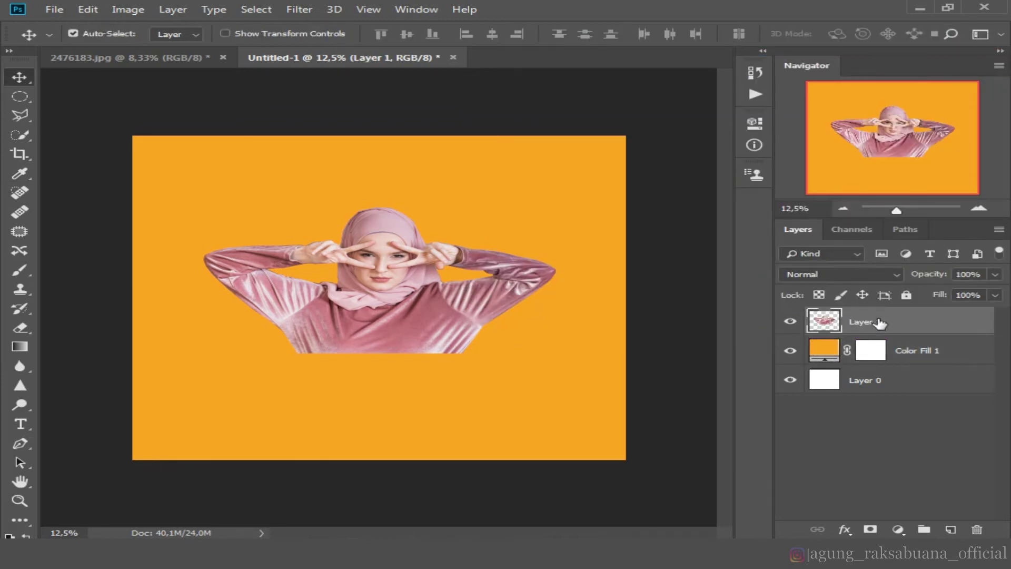
key(ctrl+t)
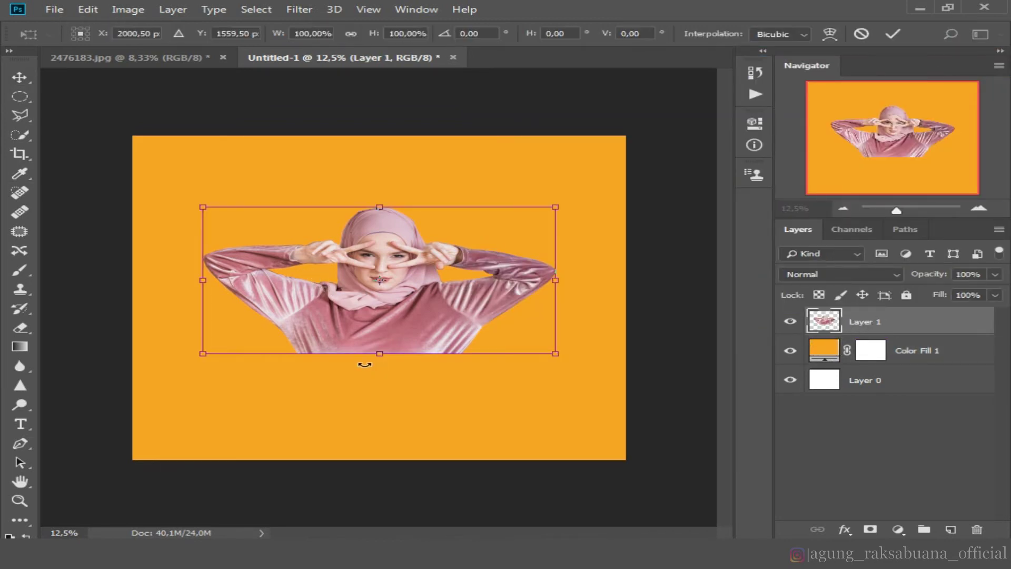
drag(206, 355, 198, 357)
drag(337, 321, 345, 312)
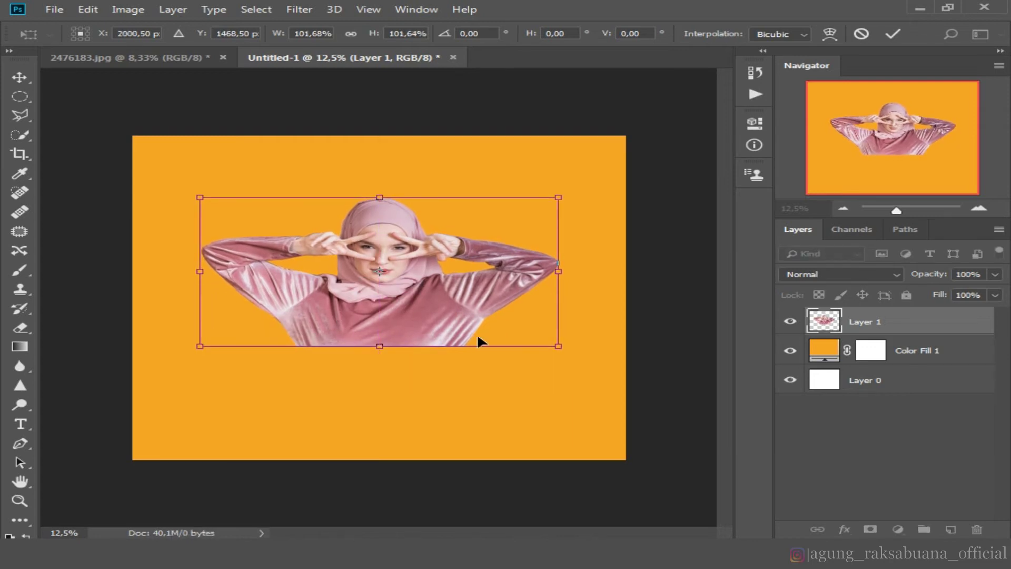
drag(568, 346, 537, 334)
drag(393, 306, 421, 306)
drag(554, 335, 542, 328)
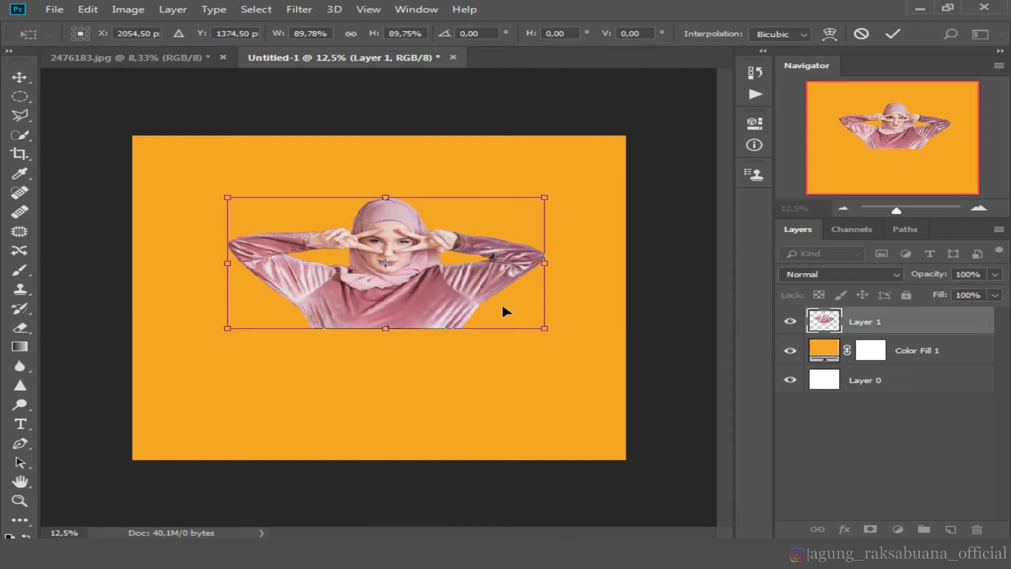
key(Return)
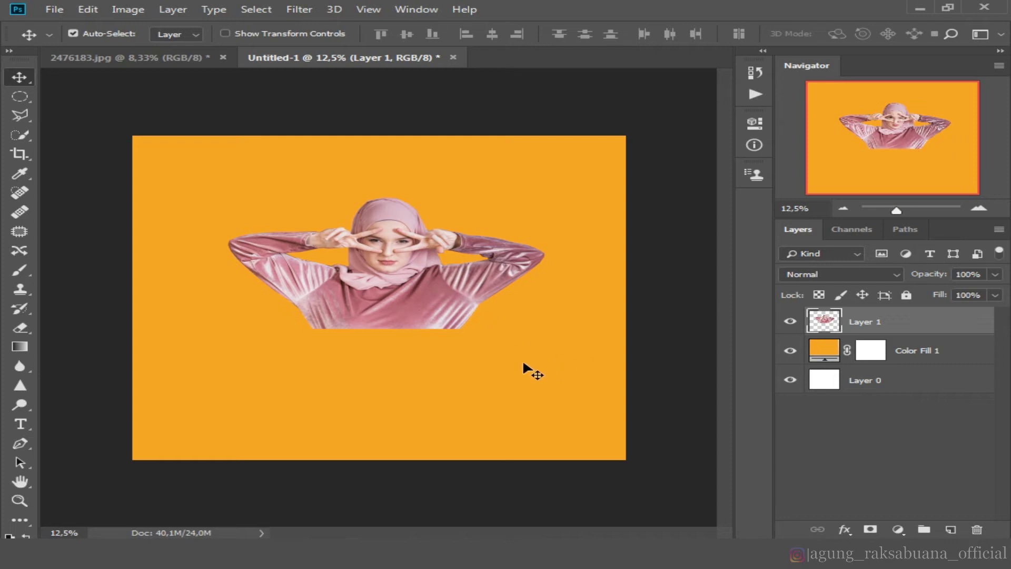
Step: Select a thin rectangular strip along the bottom edge of the woman's top and copy it to a new layer
key(ctrl+plus)
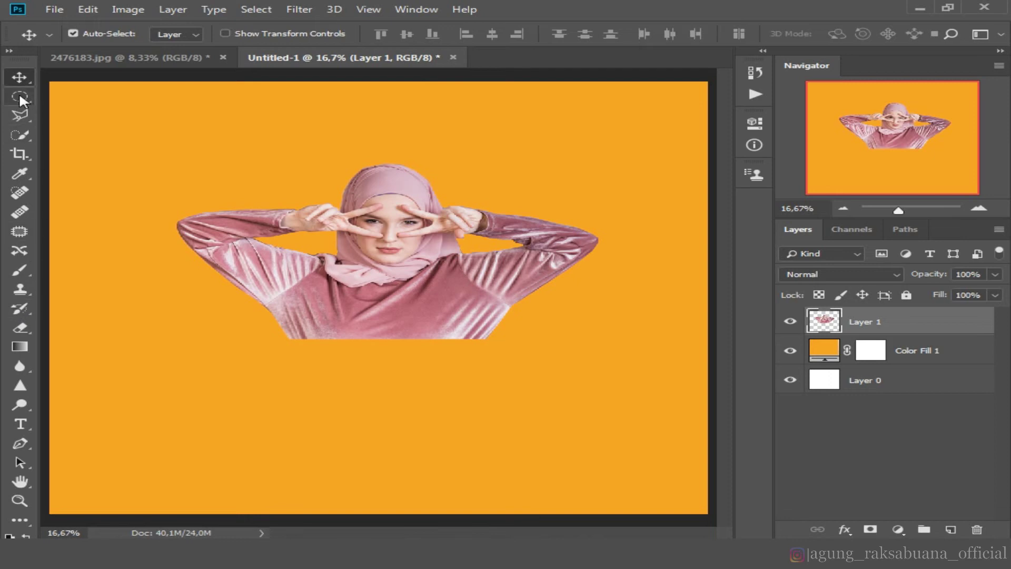
drag(19, 96, 58, 98)
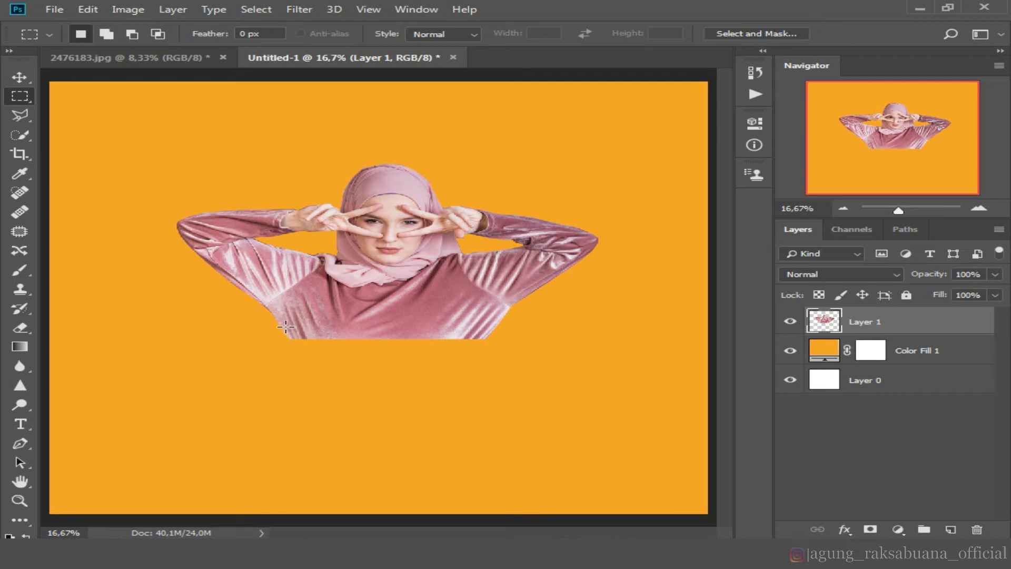
drag(285, 328, 490, 340)
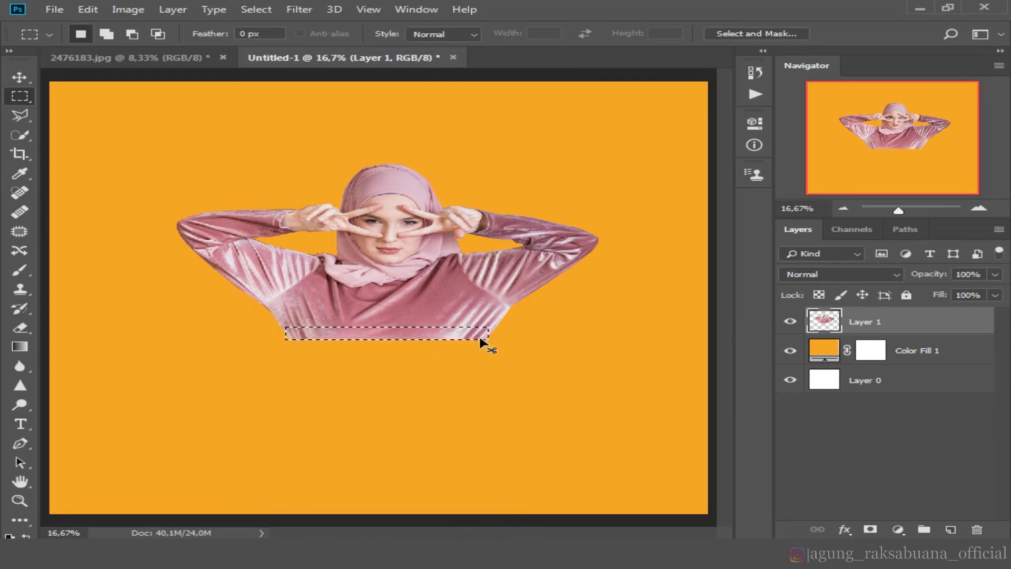
key(ctrl+j)
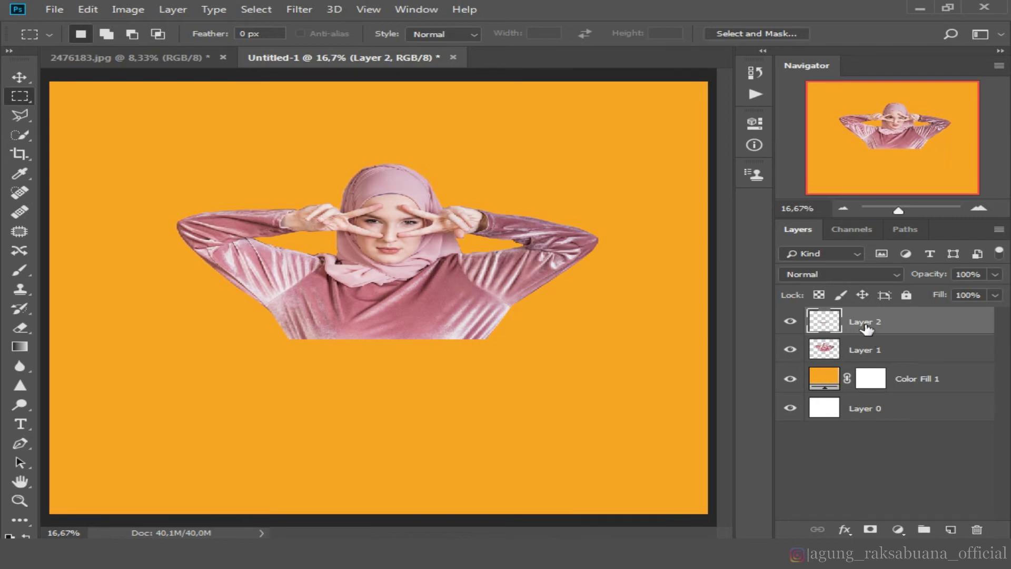
Step: Stretch the copied strip downward to about 4.76 cm tall to lengthen the woman's torso
key(ctrl+t)
drag(389, 346, 386, 397)
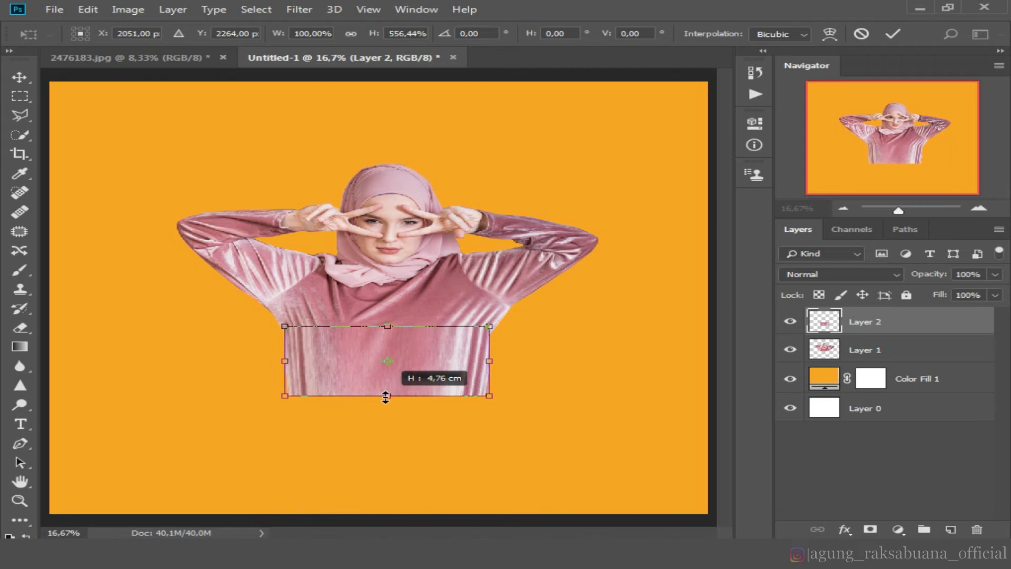
key(Return)
key(m)
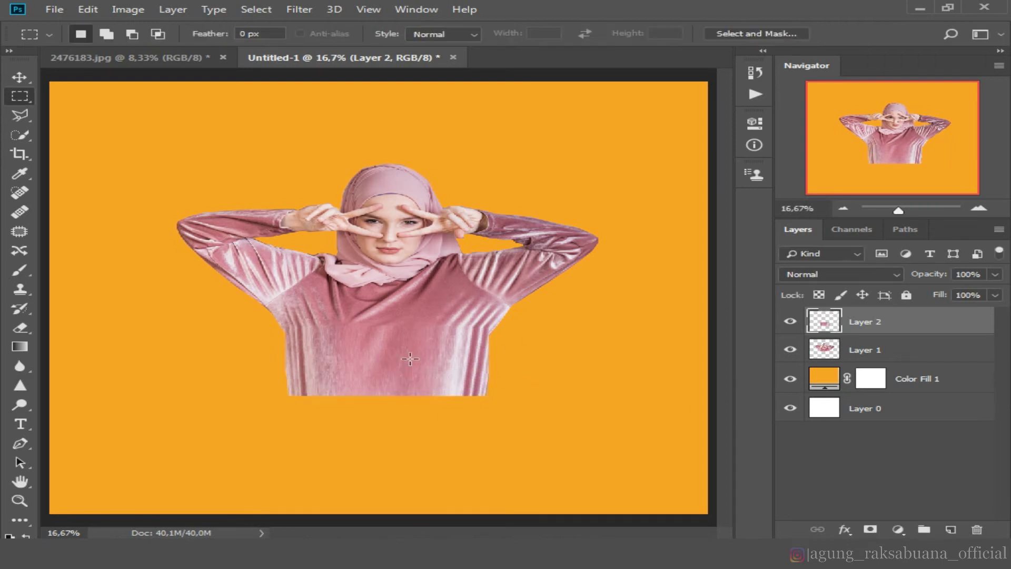
key(ctrl+minus)
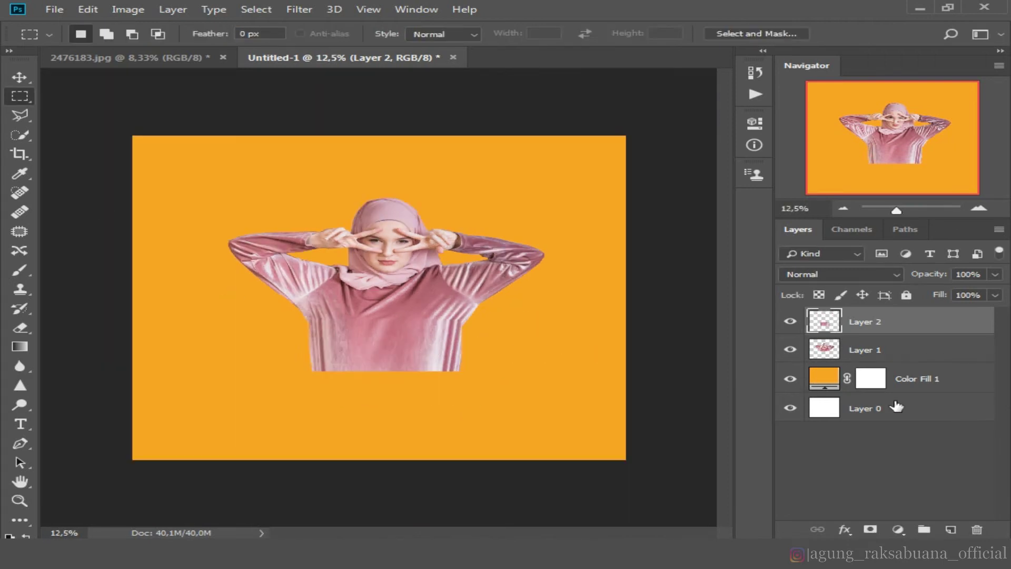
Step: Transform the torso extension by shifting its two upper corners slightly so its edges line up with the woman's top
key(ctrl+plus)
key(ctrl+plus)
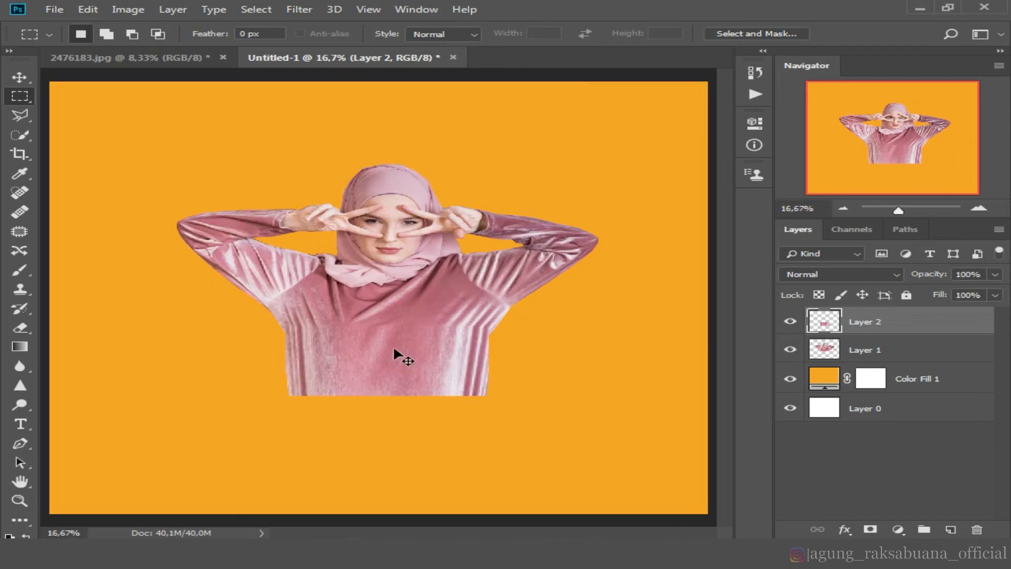
key(ctrl+t)
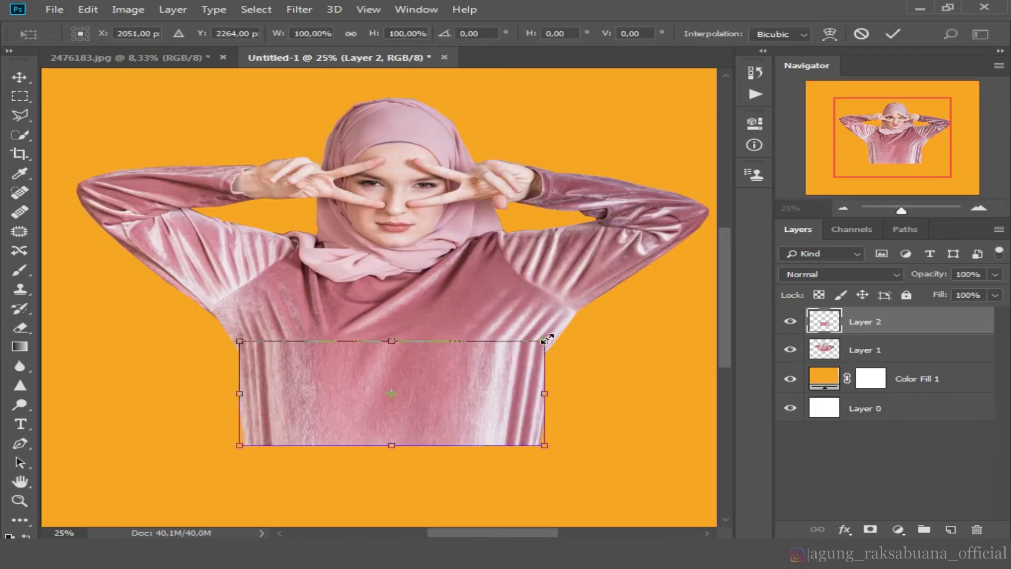
drag(545, 345, 546, 348)
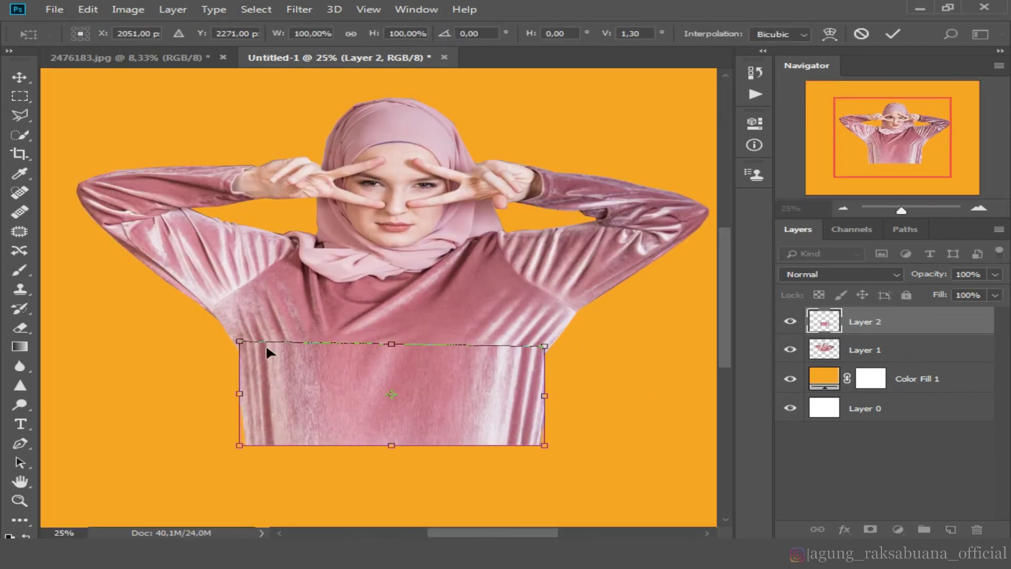
drag(242, 343, 243, 345)
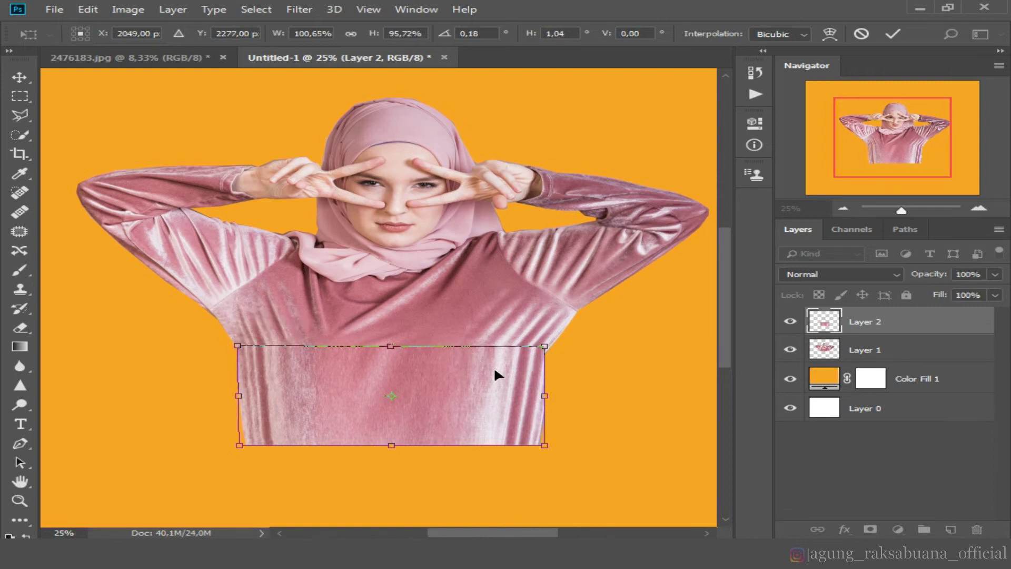
key(Return)
key(m)
key(ctrl+minus)
key(ctrl+plus)
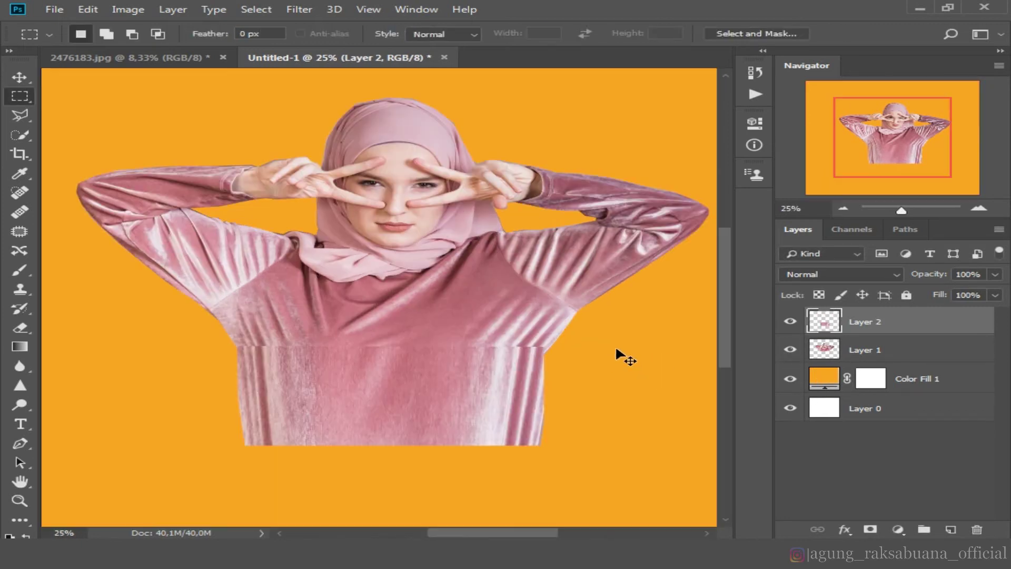
key(ctrl+minus)
key(ctrl+minus)
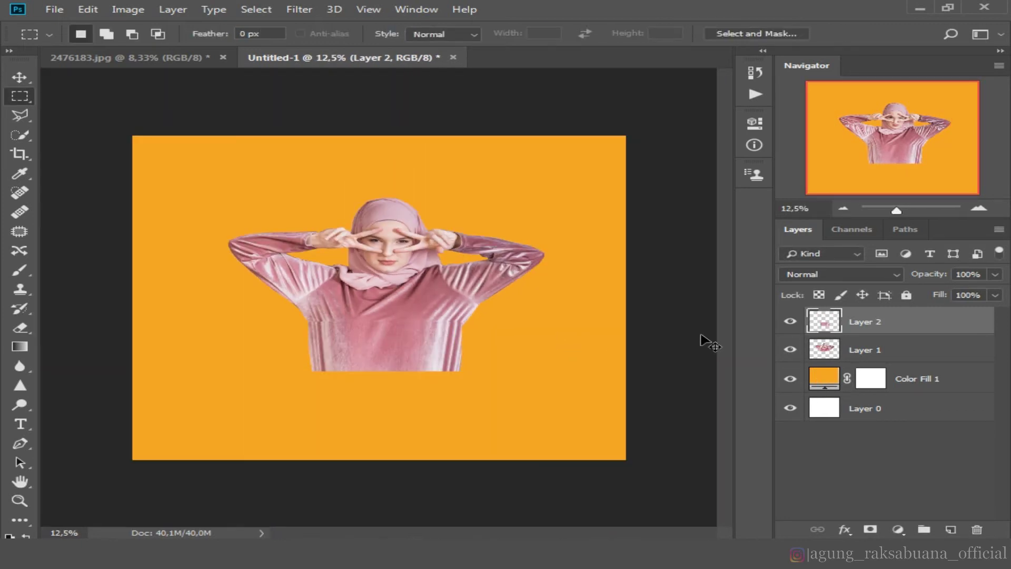
Step: Merge the woman on Layer 1 and her torso extension on Layer 2 into one layer
shift+click(866, 351)
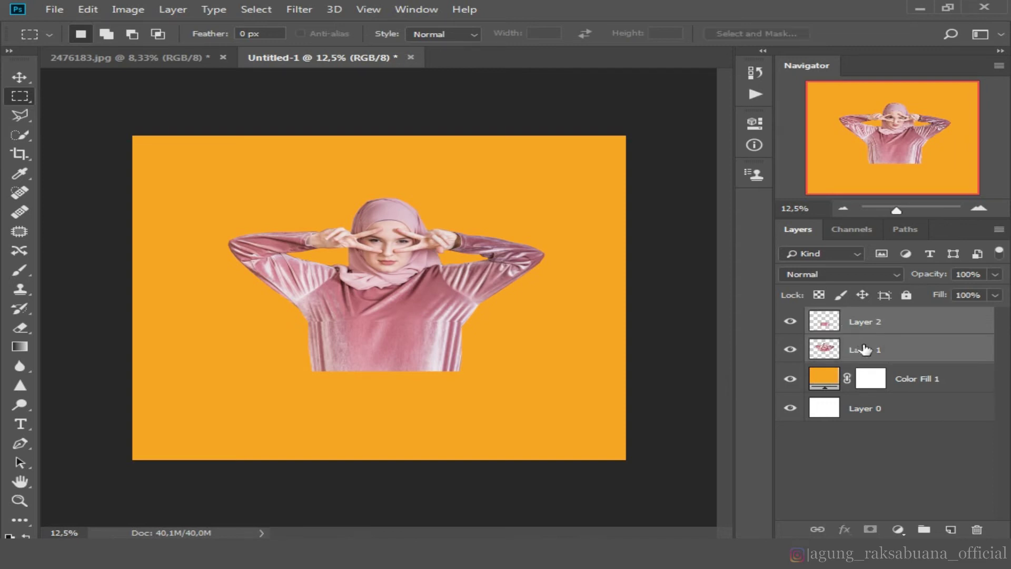
right_click(852, 335)
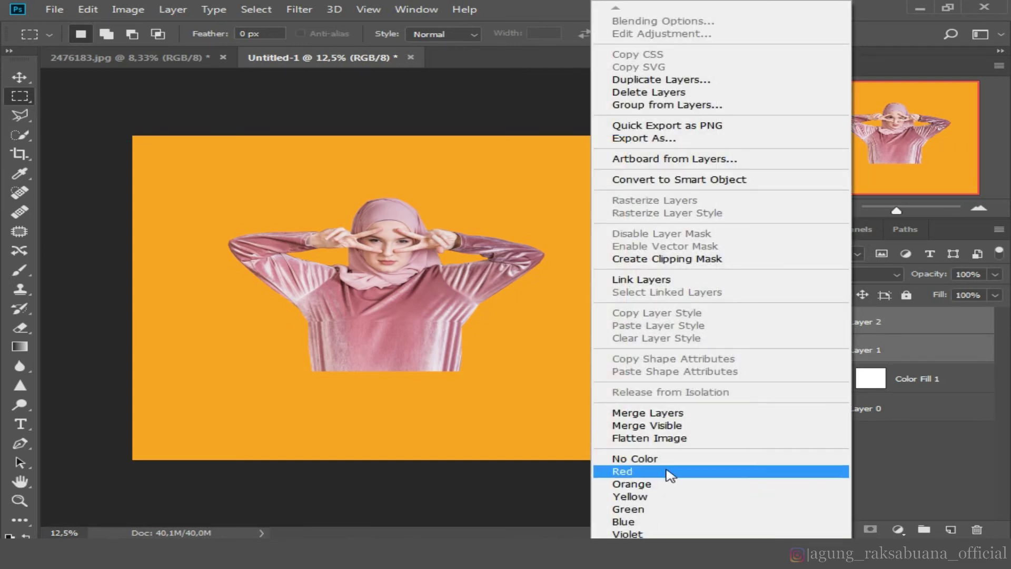
click(673, 414)
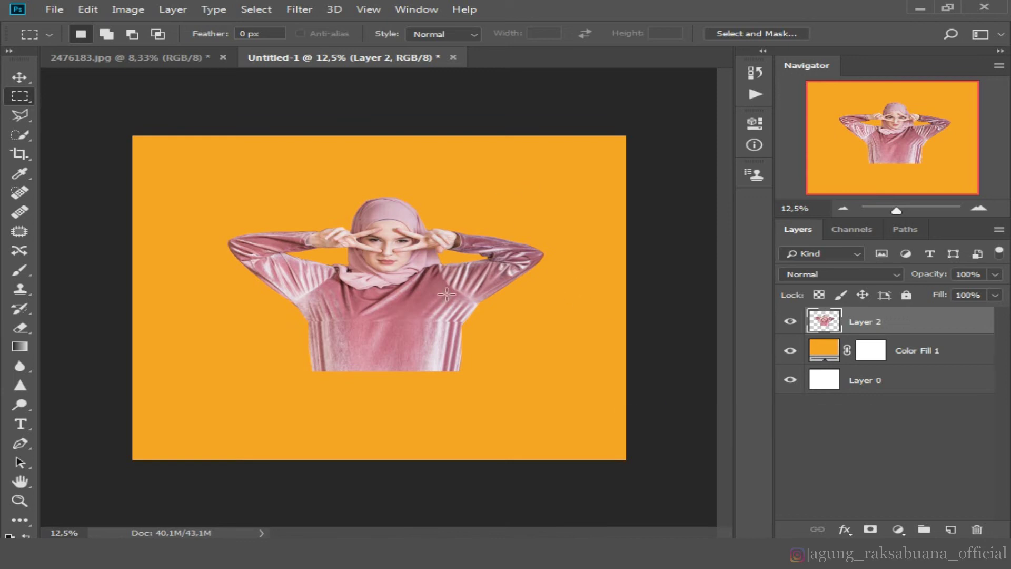
Step: Open the background image from the DRIP folder as a separate document
click(55, 10)
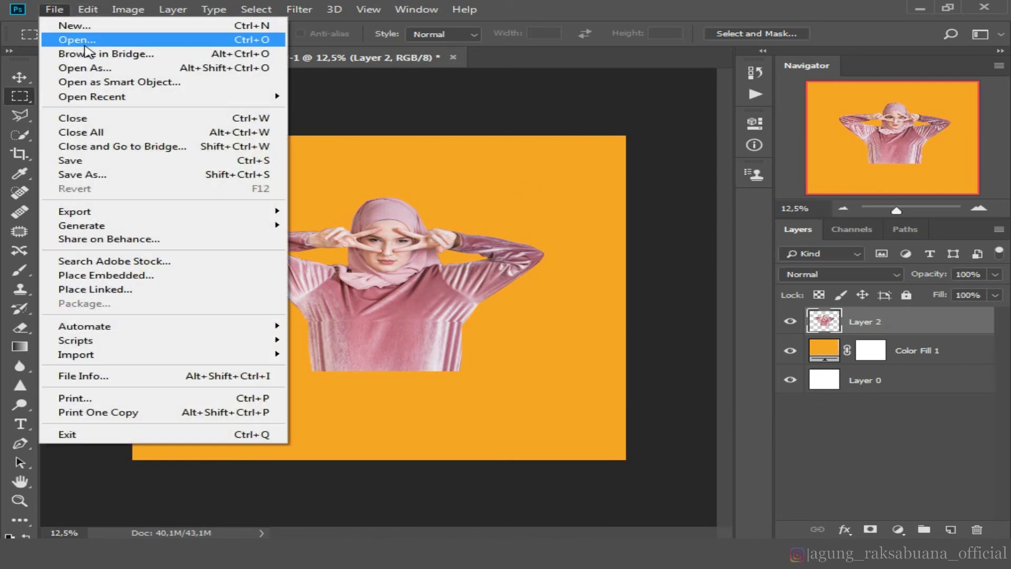
click(63, 41)
double_click(234, 138)
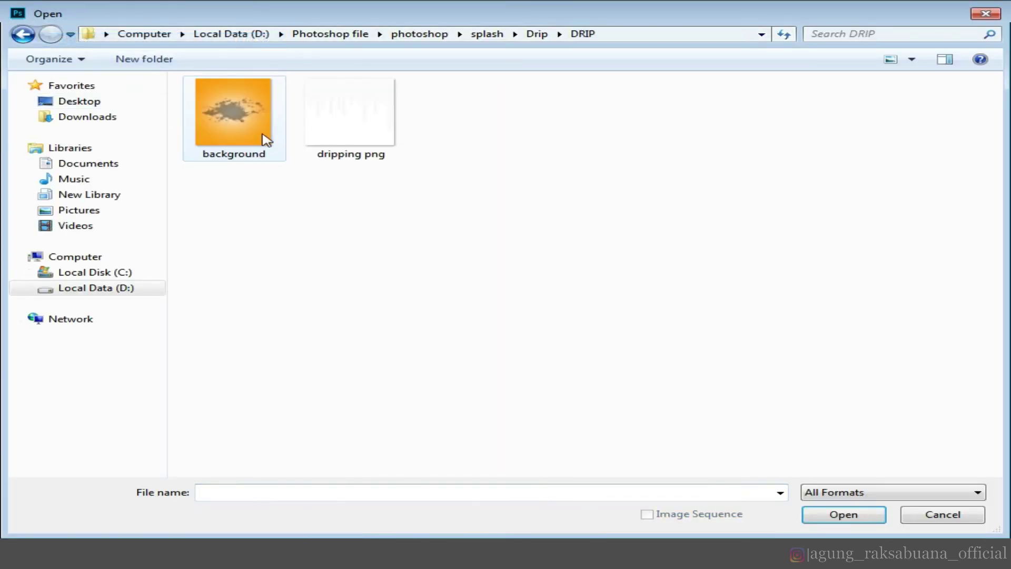
double_click(264, 139)
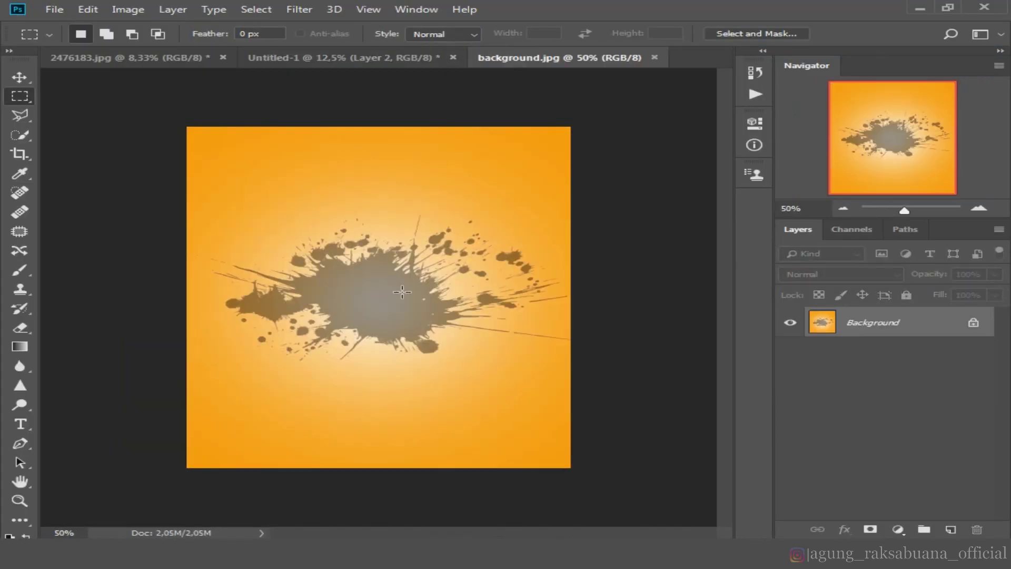
Step: Unlock the Background layer of background.jpg and copy the splatter image into Untitled-1 with the Move tool
key(v)
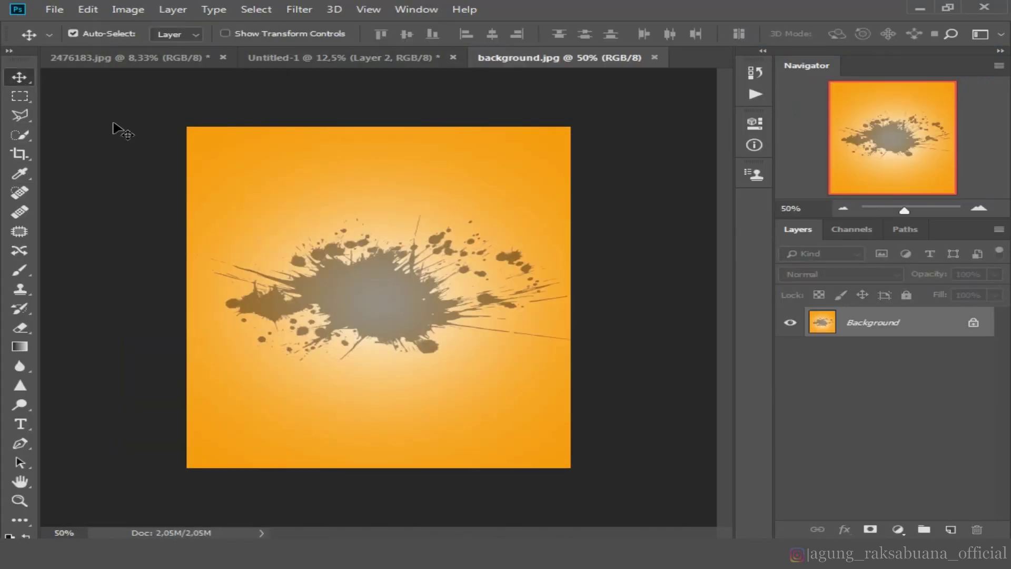
drag(408, 278, 357, 233)
click(399, 246)
drag(399, 279, 291, 226)
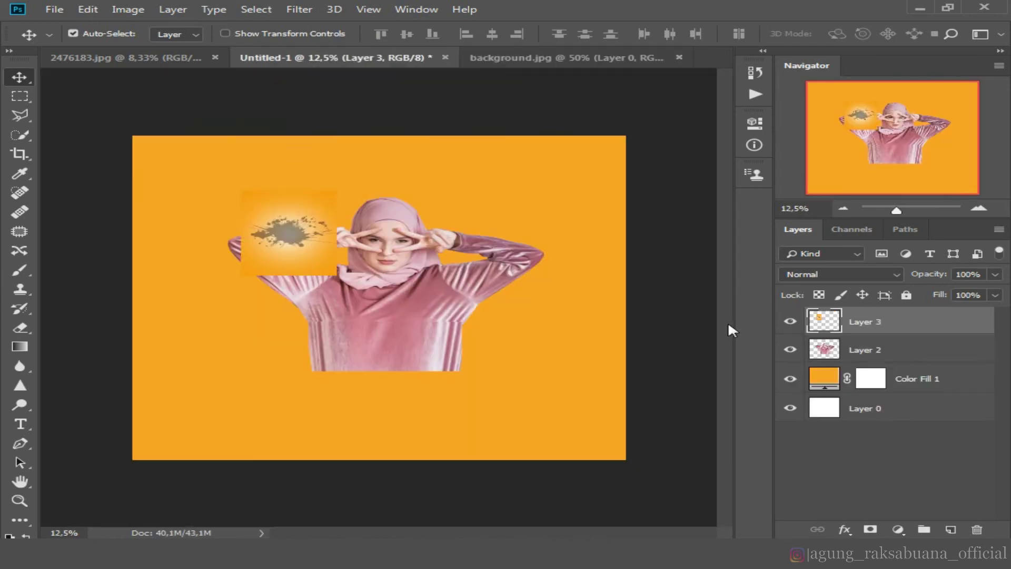
Step: Place the splatter layer beneath the woman's layer, scale it to about 429% and position it behind her
drag(866, 329, 876, 375)
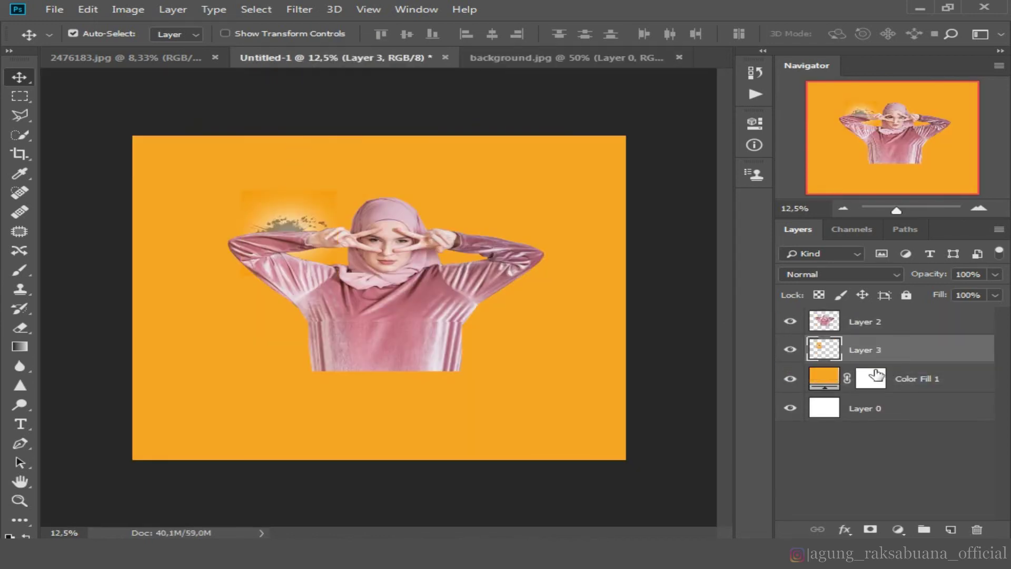
key(ctrl+t)
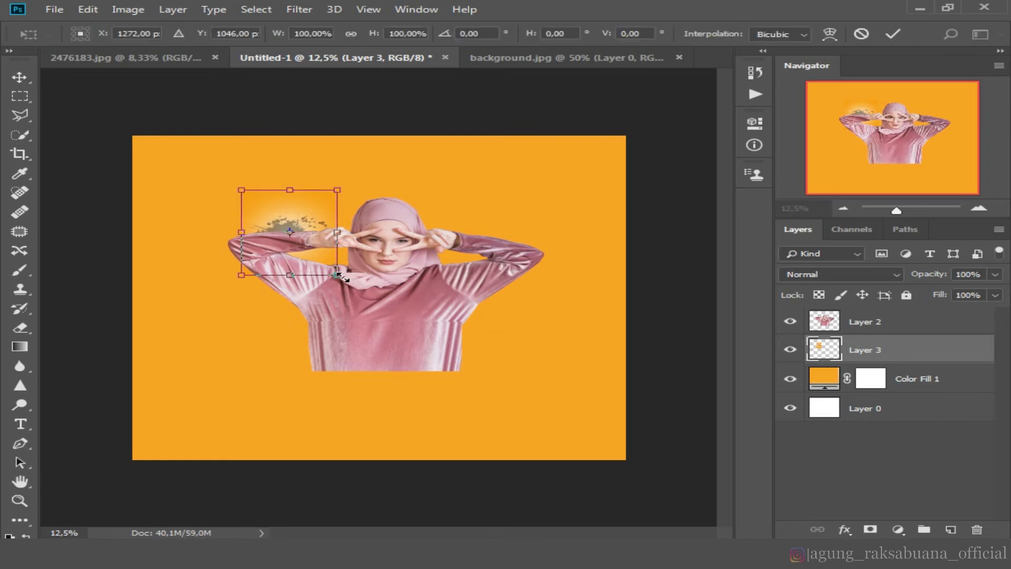
drag(339, 276, 560, 470)
drag(514, 339, 492, 286)
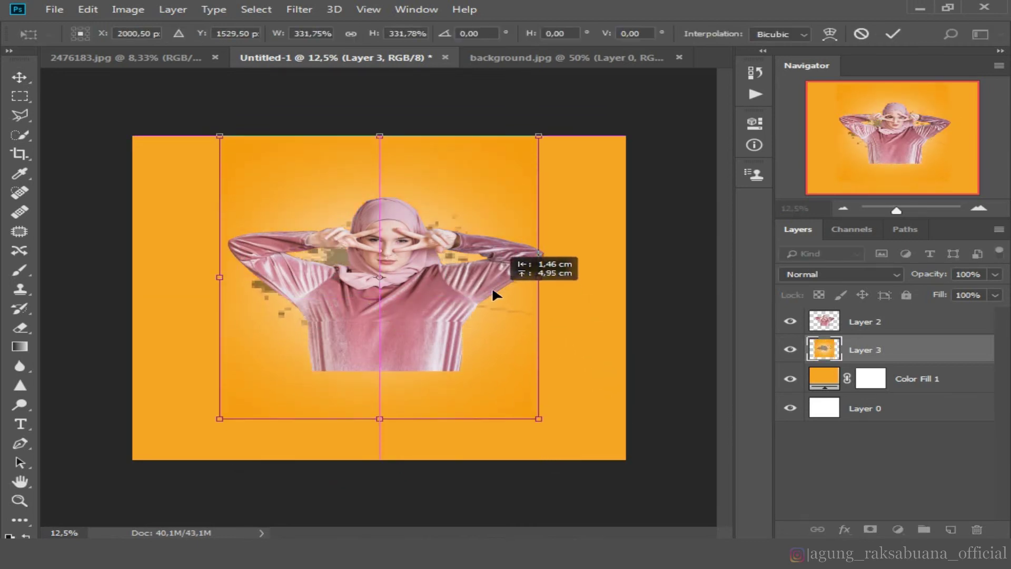
drag(540, 420, 648, 488)
drag(462, 307, 428, 279)
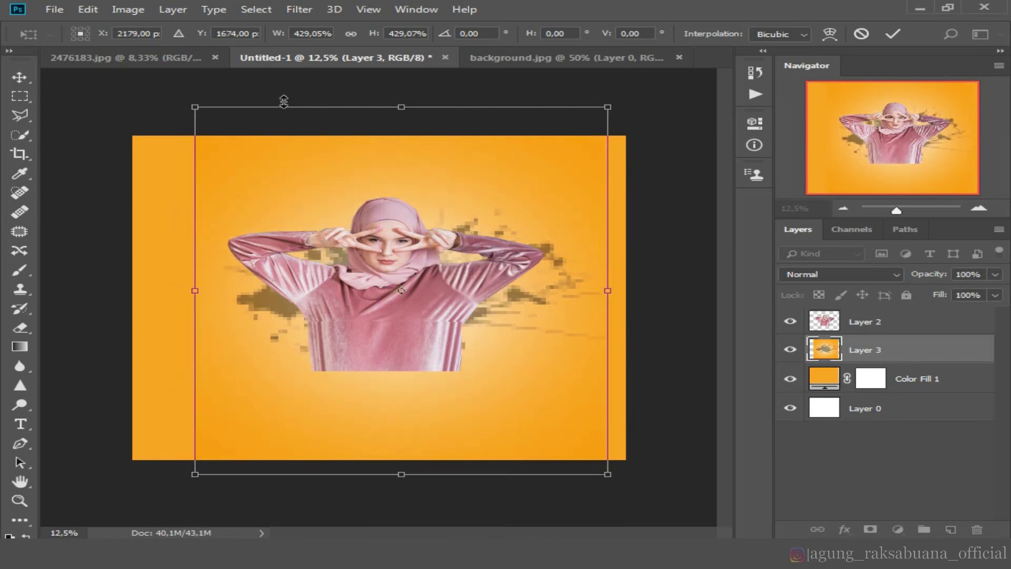
Step: Distort the splatter layer by pulling its upper-left corner outward, and nudge it slightly into position behind the woman
drag(196, 107, 156, 77)
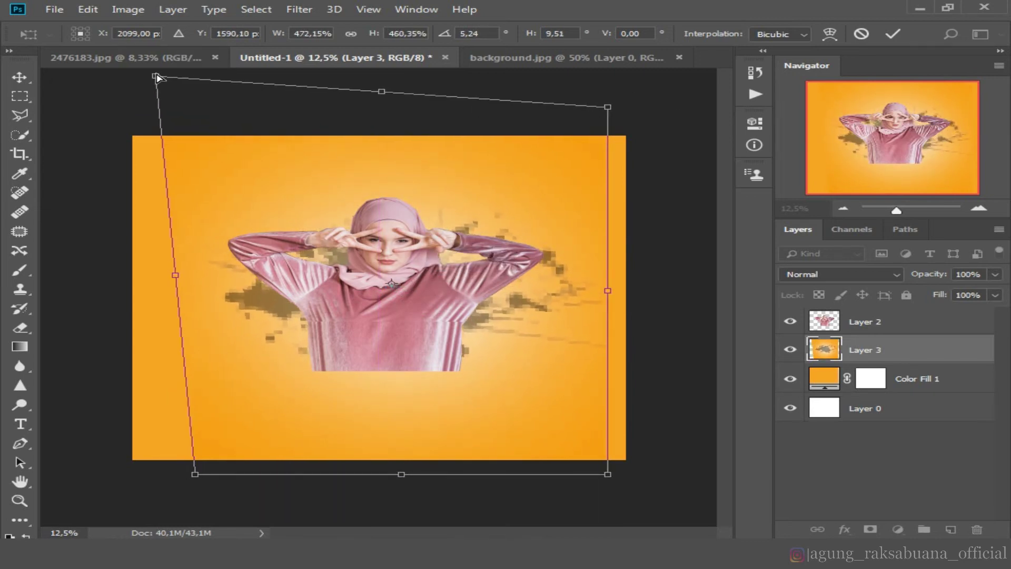
drag(432, 307, 427, 305)
key(Return)
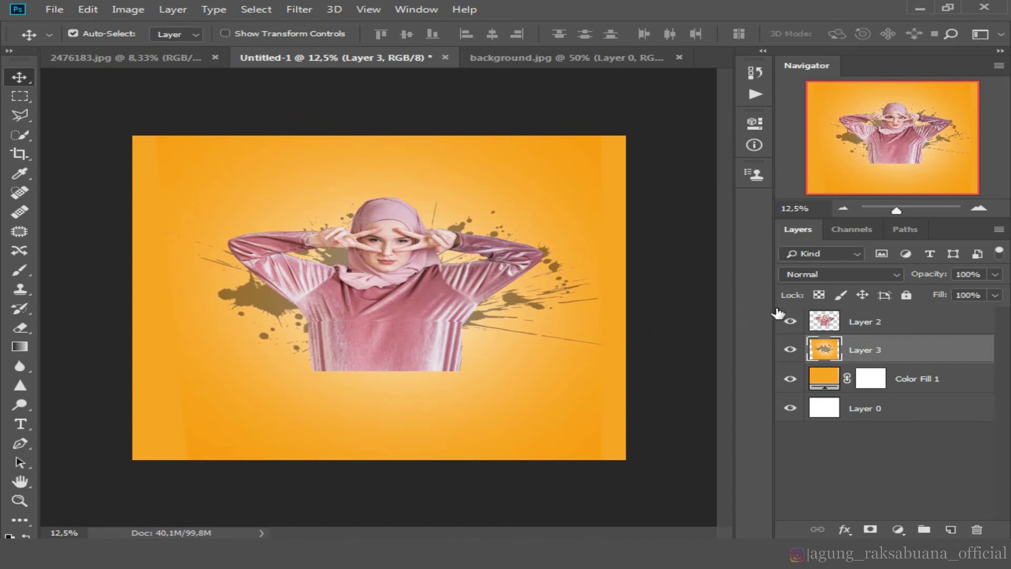
Step: Place the dripping png file as an embedded image directly above the woman's layer
click(880, 326)
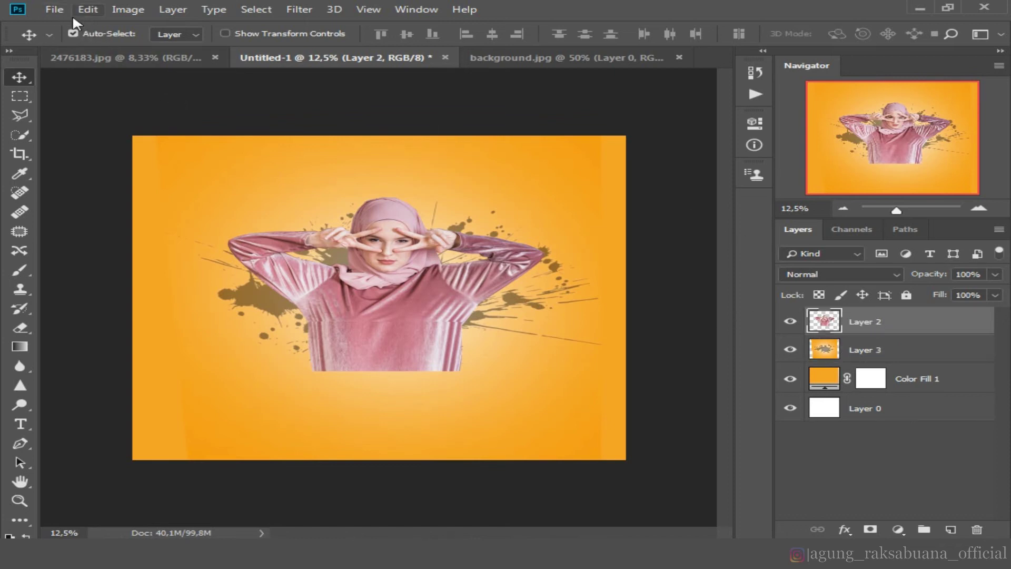
click(55, 9)
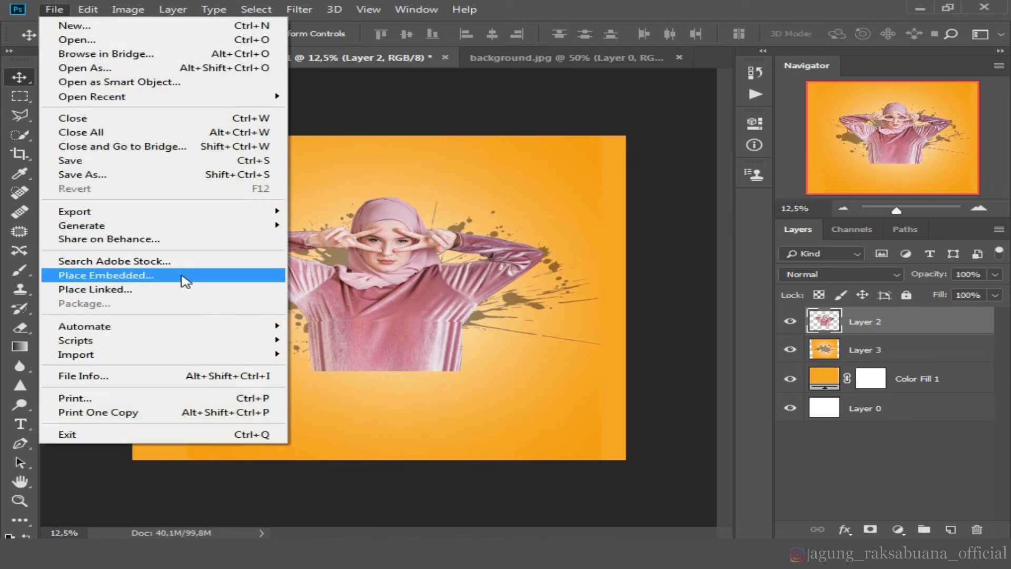
click(179, 275)
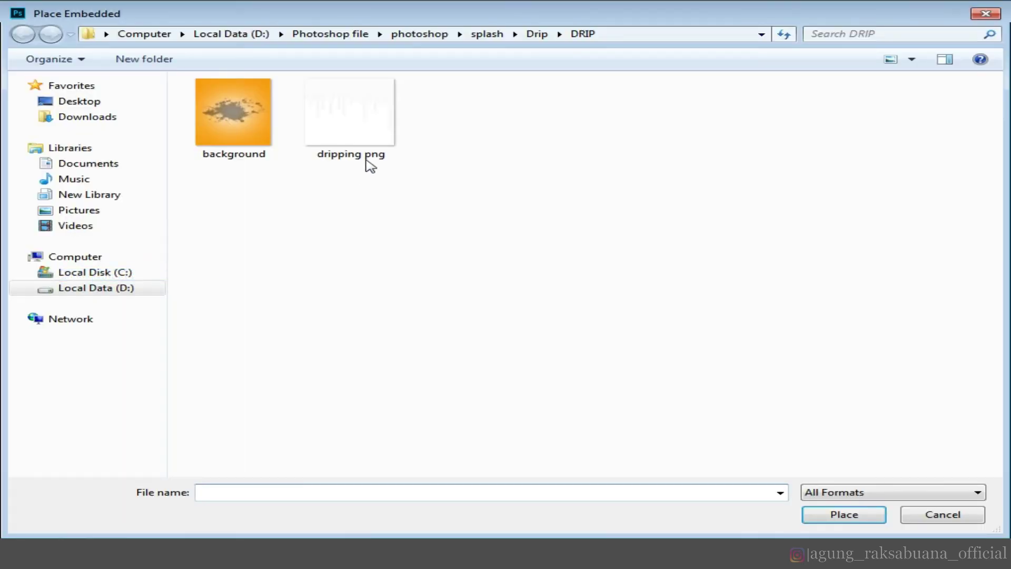
click(361, 131)
double_click(361, 131)
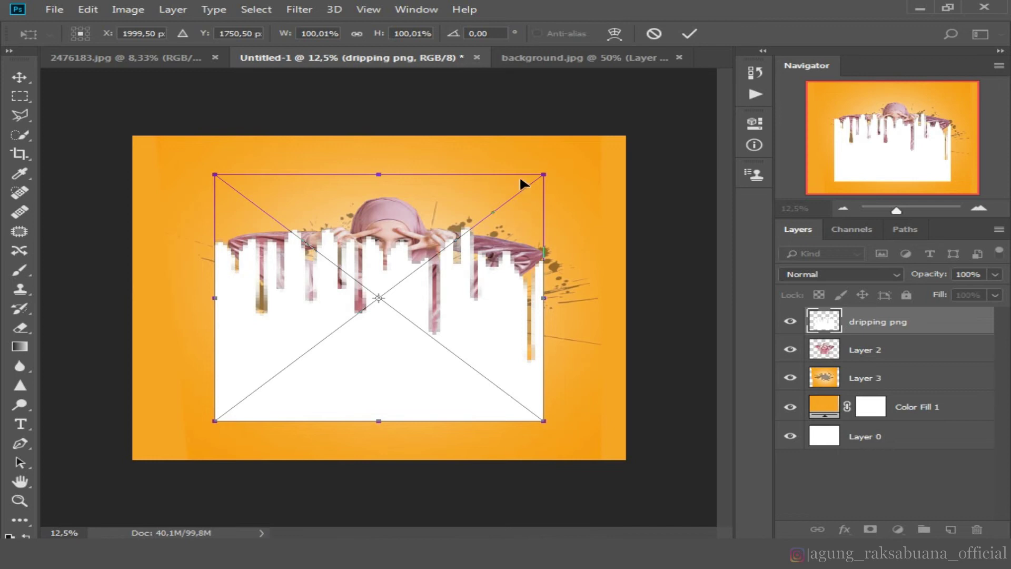
Step: Scale the dripping image to about 66% wide and 60% tall and position its drips across the woman's lower torso
drag(545, 171, 489, 213)
drag(400, 298, 435, 330)
drag(521, 248, 466, 289)
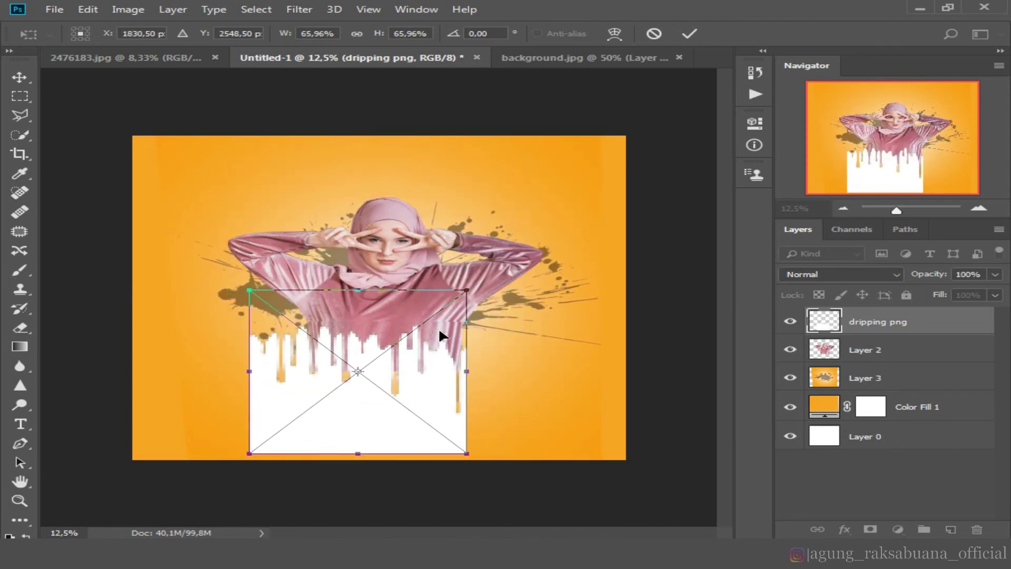
drag(404, 371, 440, 359)
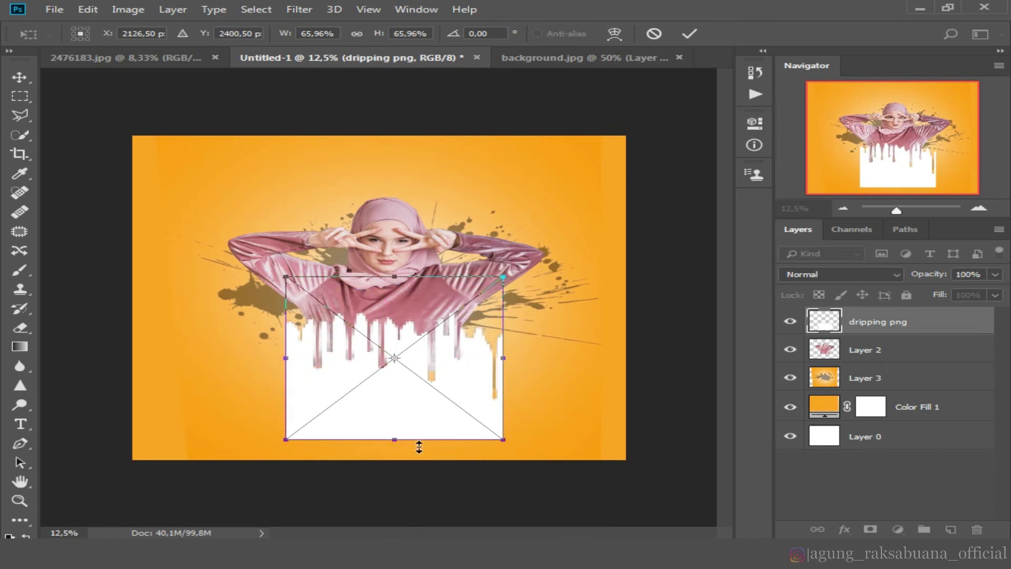
drag(393, 440, 394, 425)
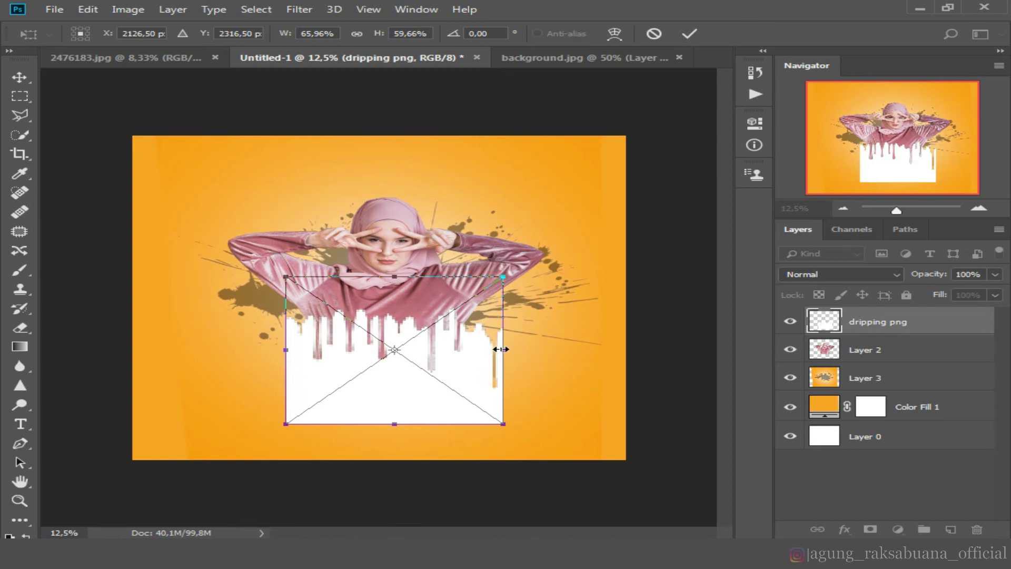
drag(504, 351, 445, 359)
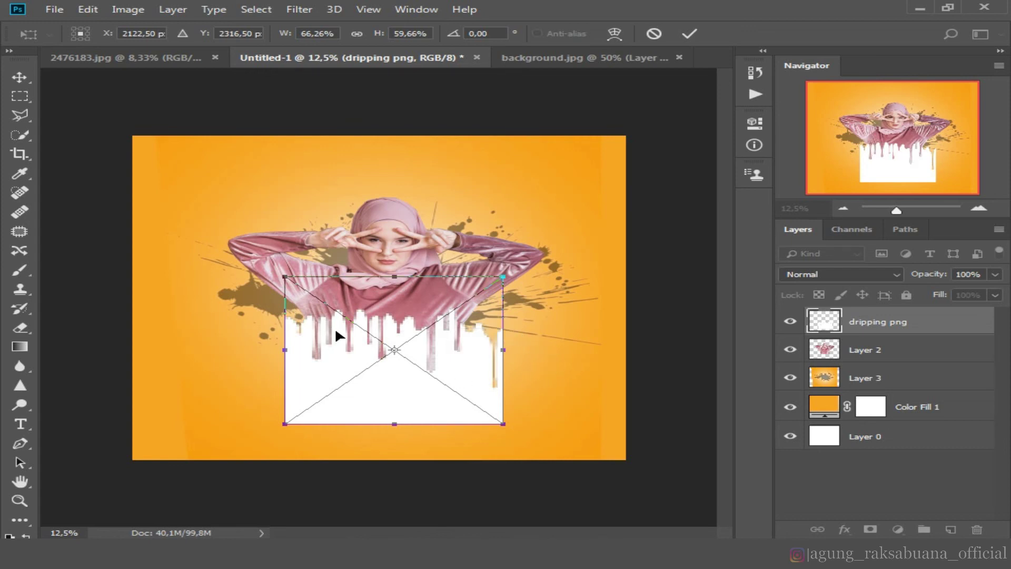
key(Return)
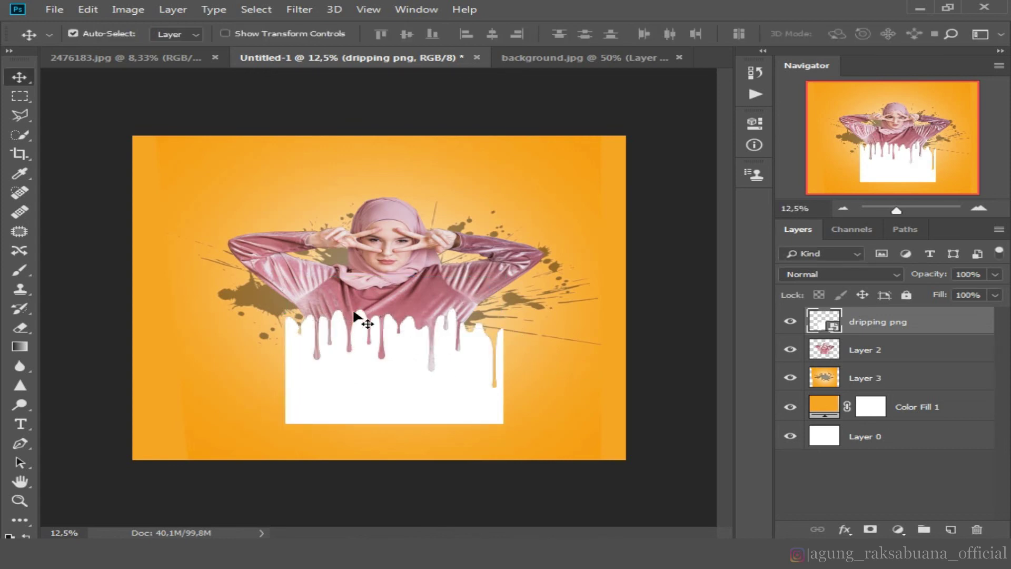
Step: Delete the dripping png layer's shape from the woman on Layer 2, clear the selection and hide the dripping png layer
right_click(825, 326)
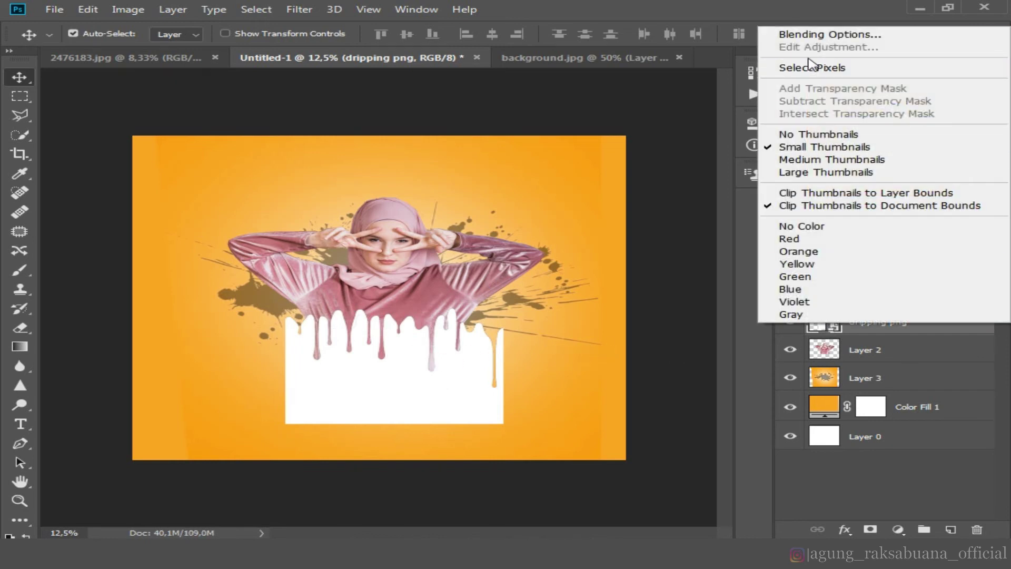
click(839, 66)
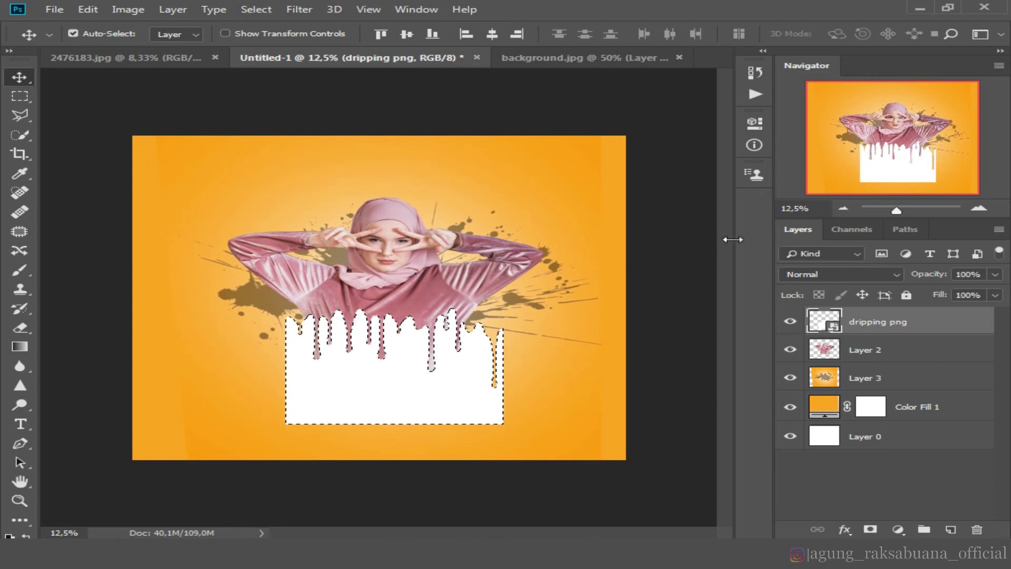
click(834, 350)
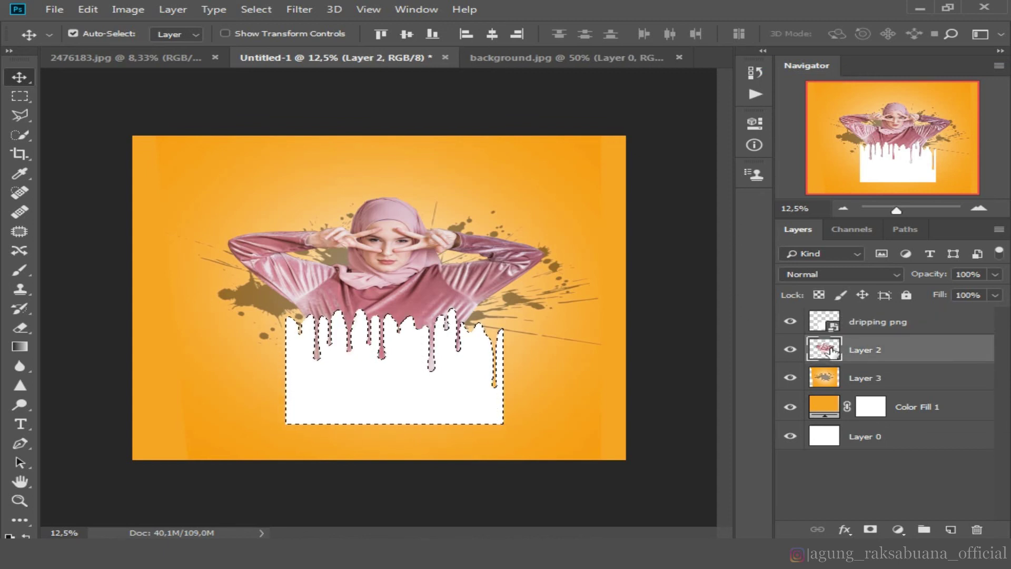
key(ctrl+d)
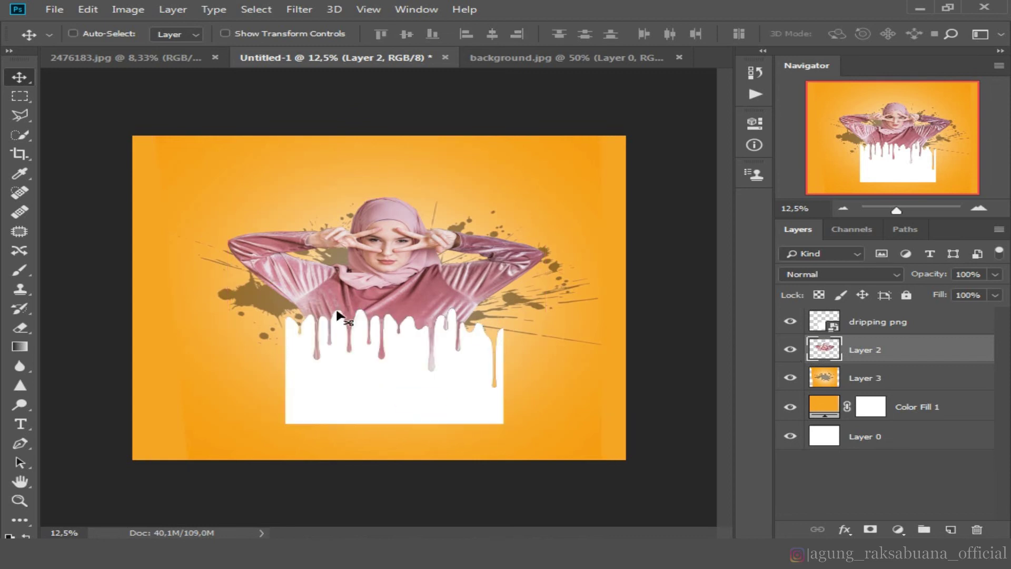
click(791, 321)
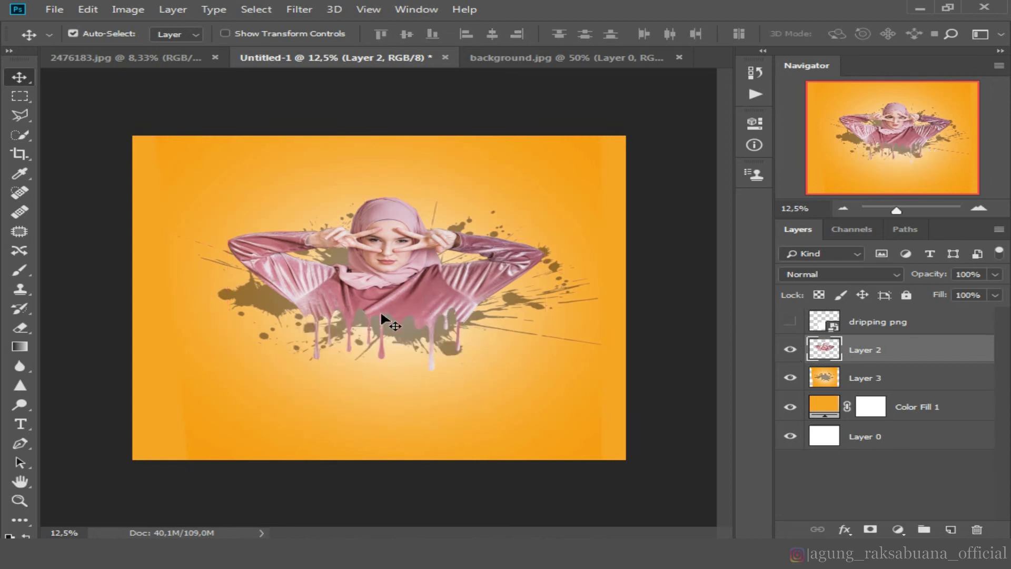
Step: Scale the dripping woman on Layer 2 to about 104% and shift her slightly right and down
key(ctrl)
key(ctrl+t)
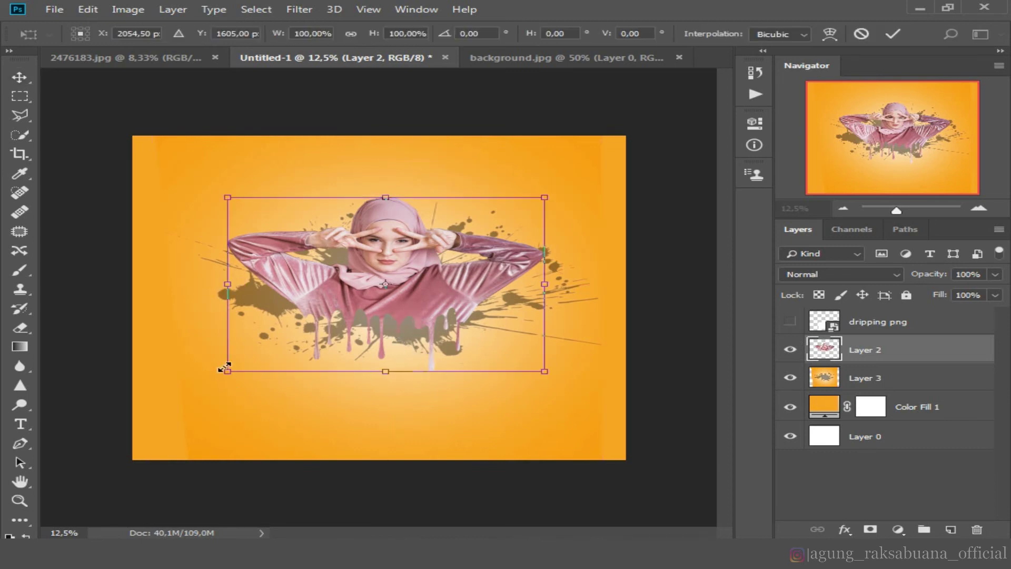
drag(225, 367, 210, 378)
drag(449, 289, 457, 292)
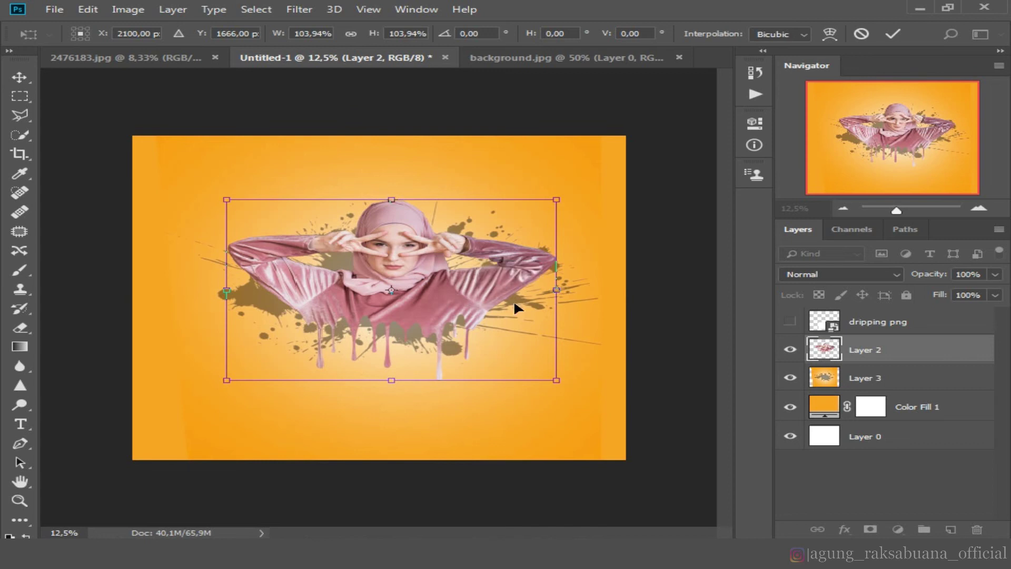
key(Return)
Step: Stretch the splatter on Layer 3 downward to about 107% height, narrow it slightly from its left side and shift it slightly up
click(865, 378)
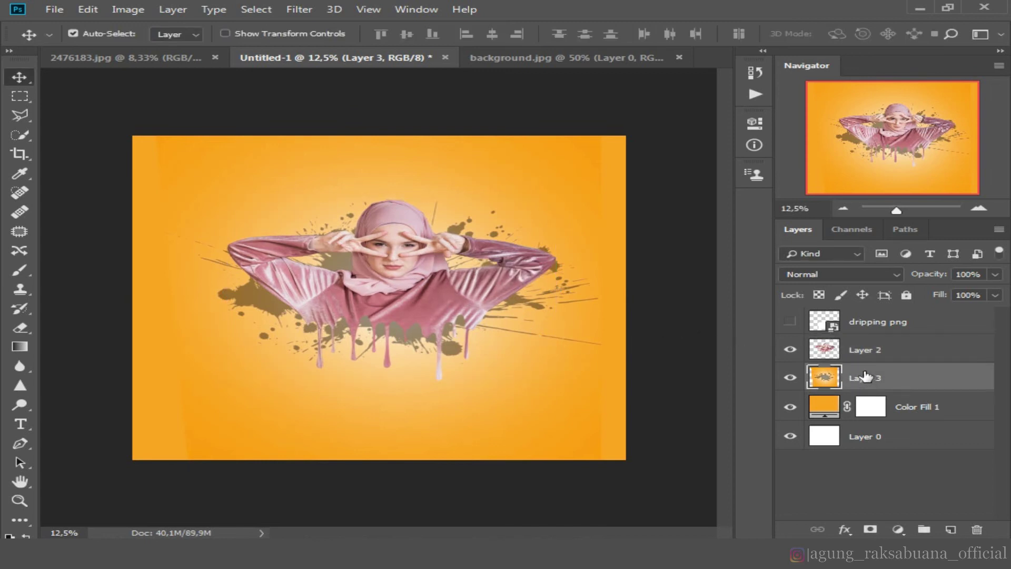
key(ctrl+t)
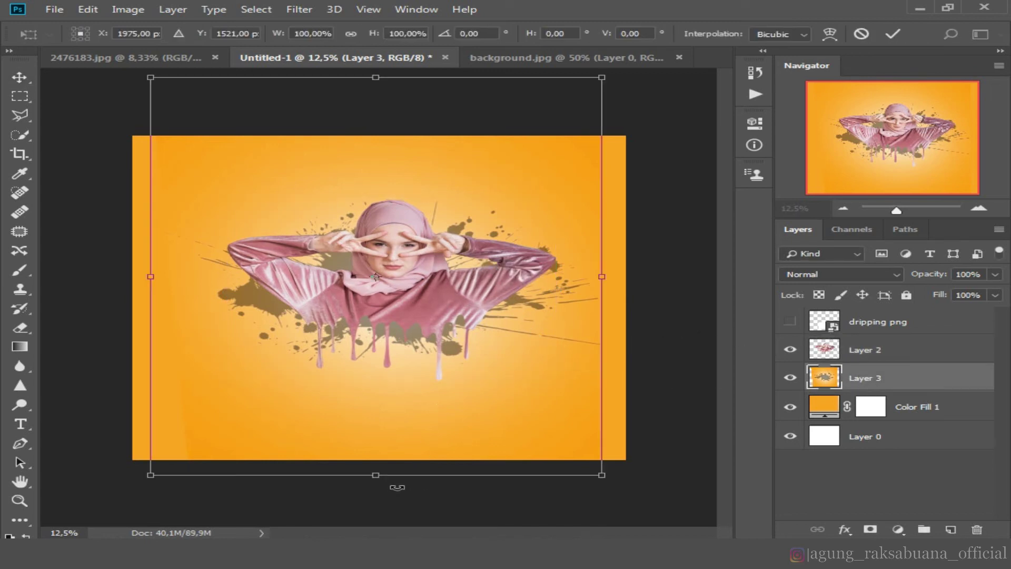
drag(376, 475, 375, 506)
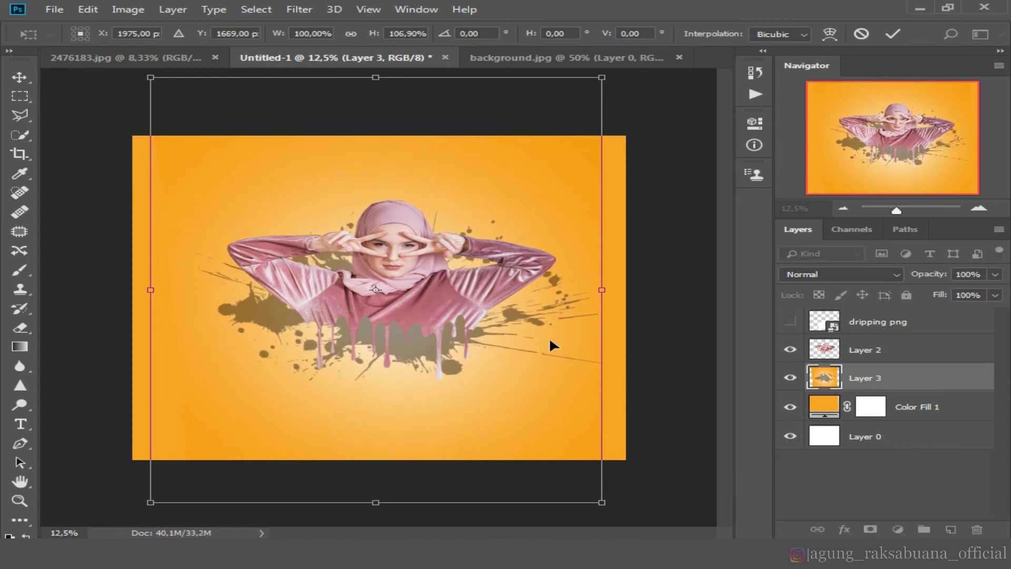
drag(549, 337, 548, 330)
drag(153, 282, 162, 282)
drag(548, 327, 542, 327)
key(Return)
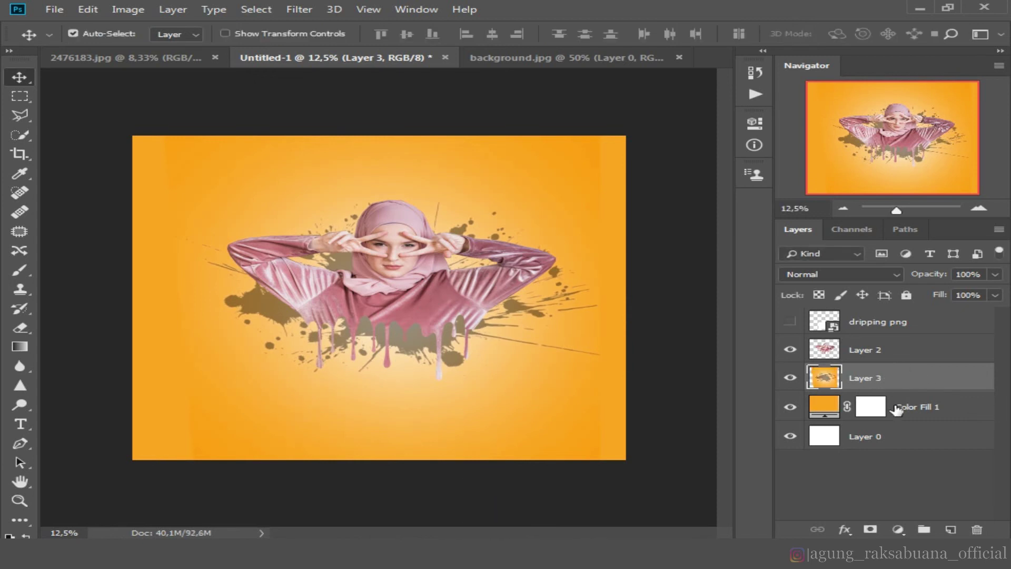
Step: Merge the splatter on Layer 3 with the Color Fill 1 layer
key(ctrl)
ctrl+click(916, 416)
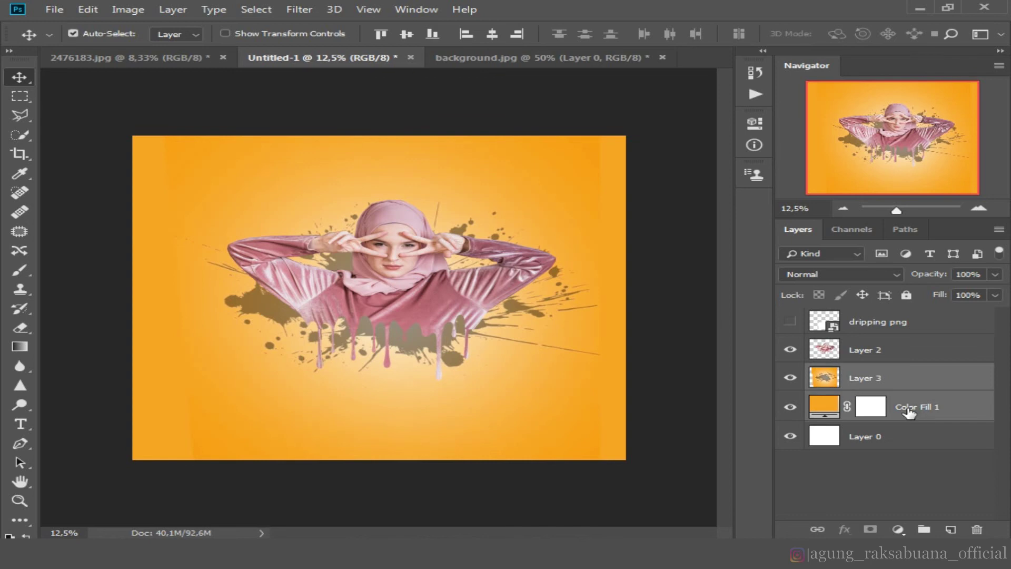
right_click(910, 411)
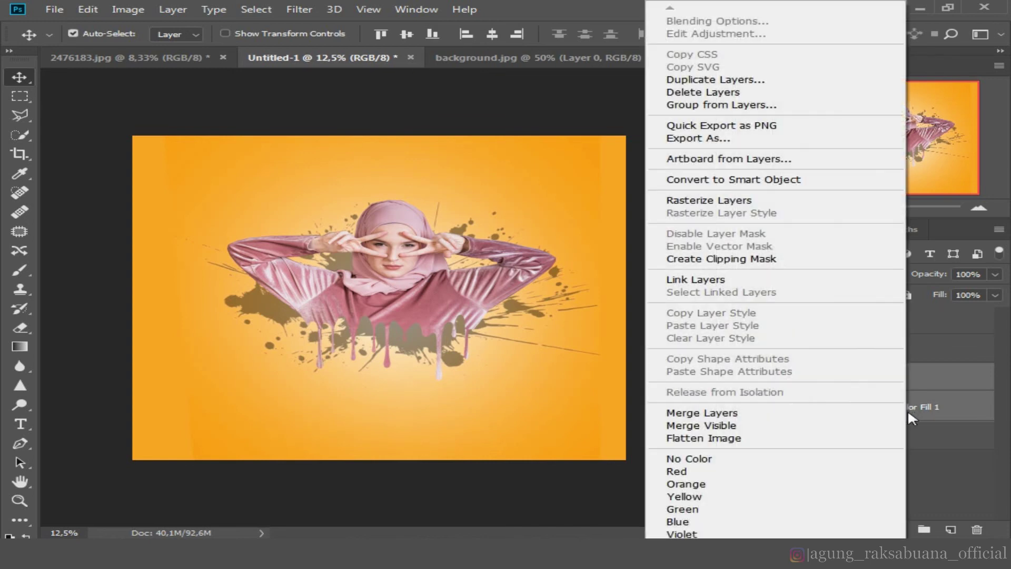
click(727, 417)
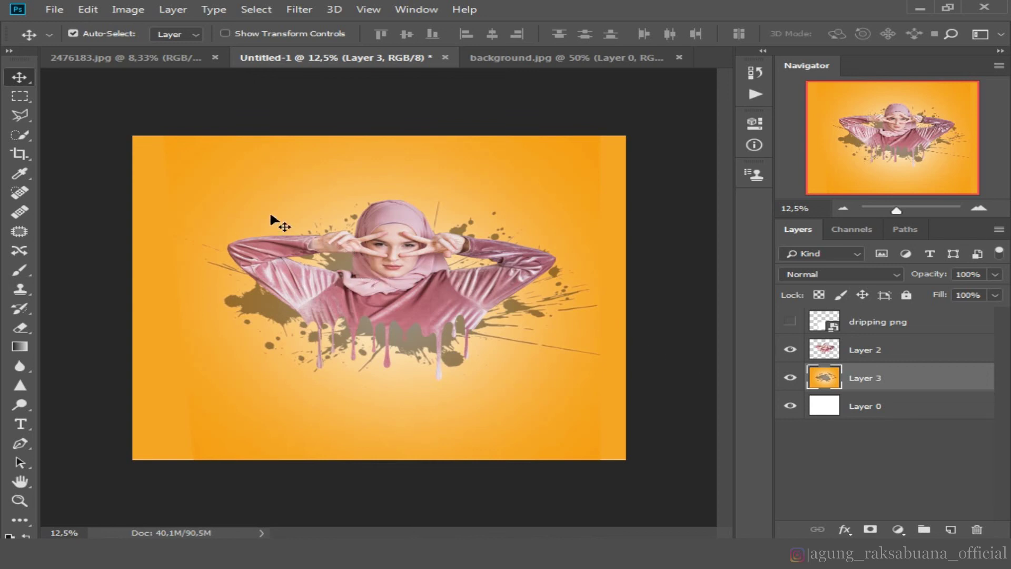
Step: Add a new layer above dripping png and draw an elliptical selection around the woman's head and torso
click(895, 322)
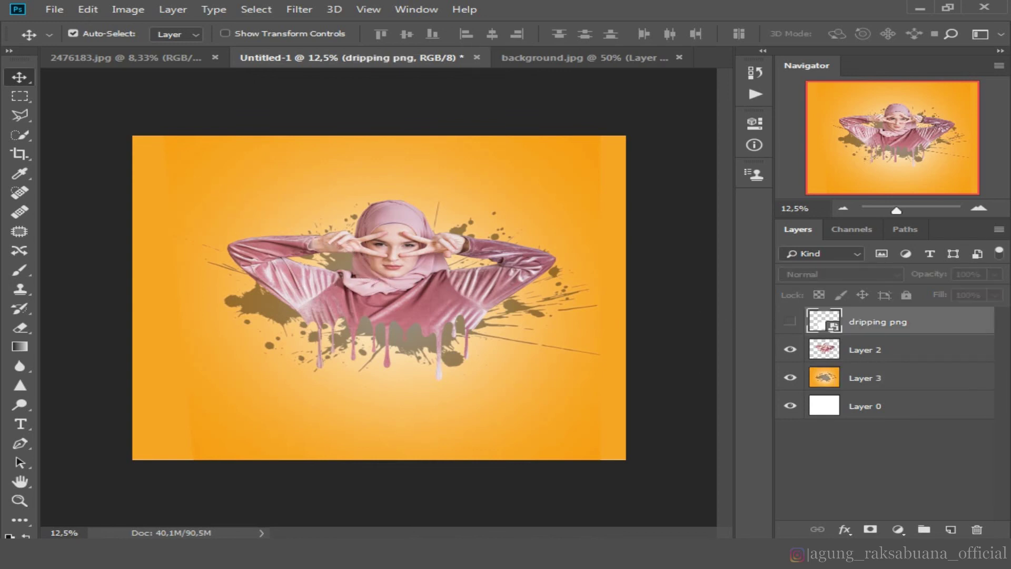
click(951, 530)
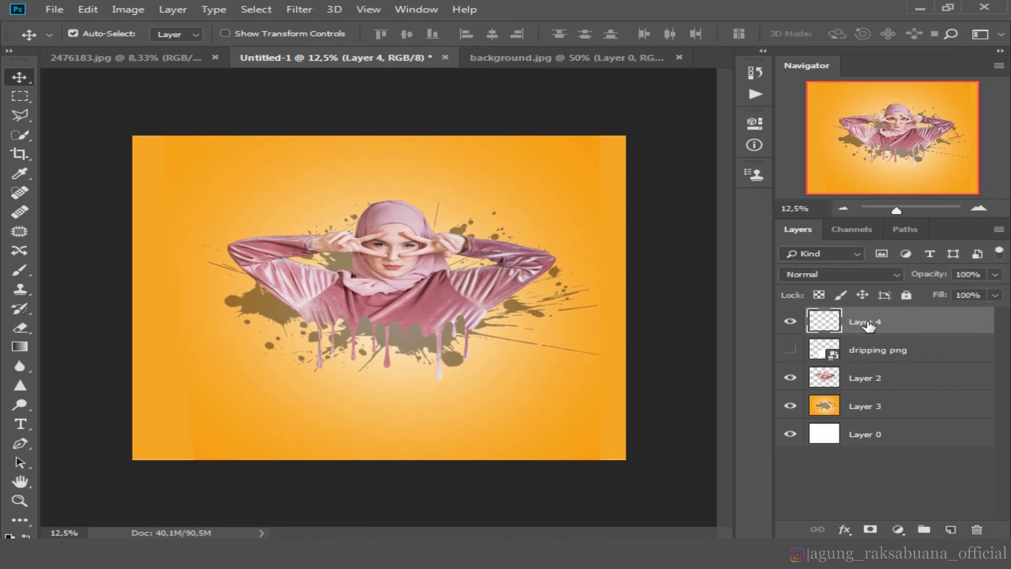
drag(21, 97, 135, 115)
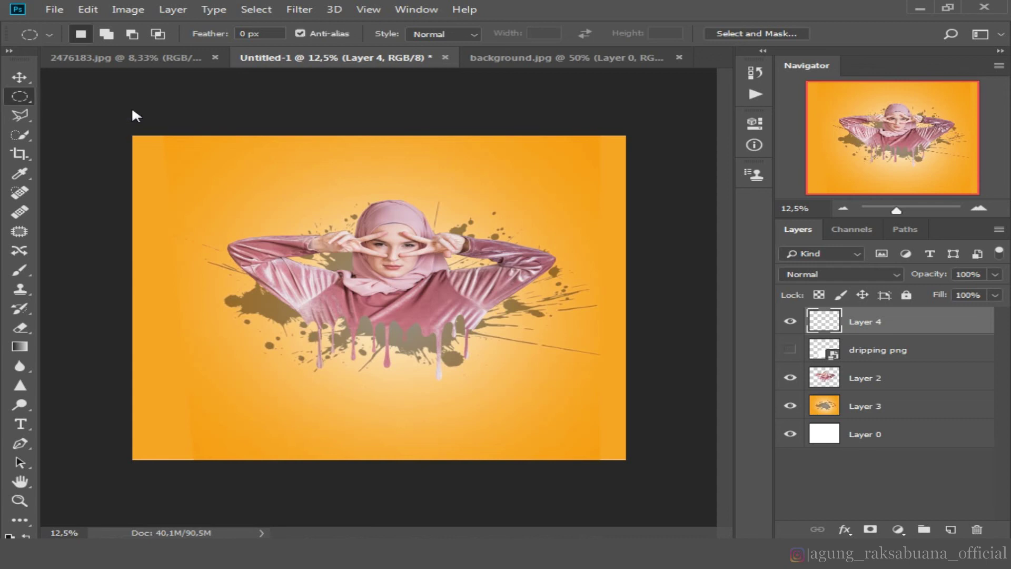
drag(262, 154, 525, 356)
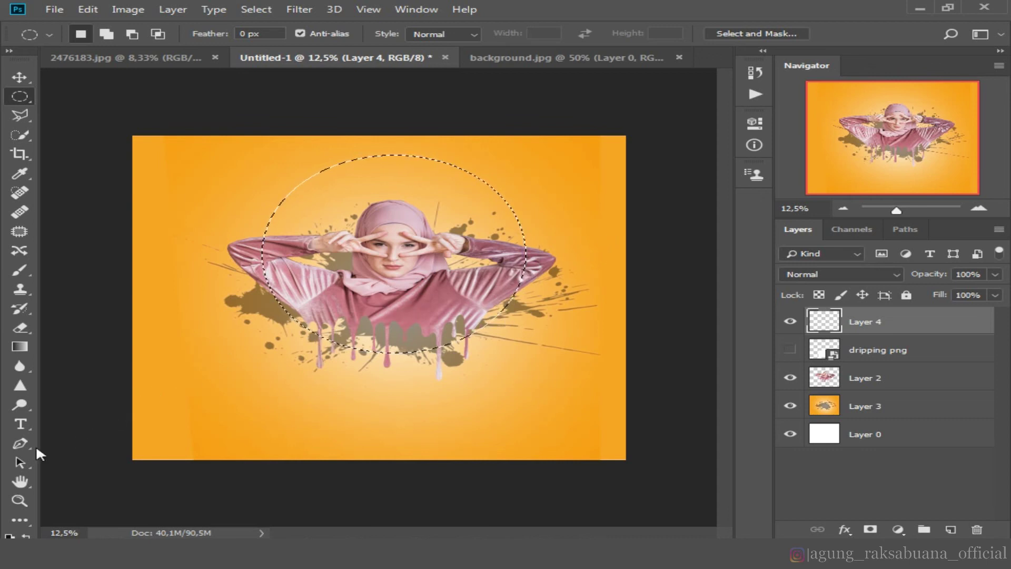
click(20, 444)
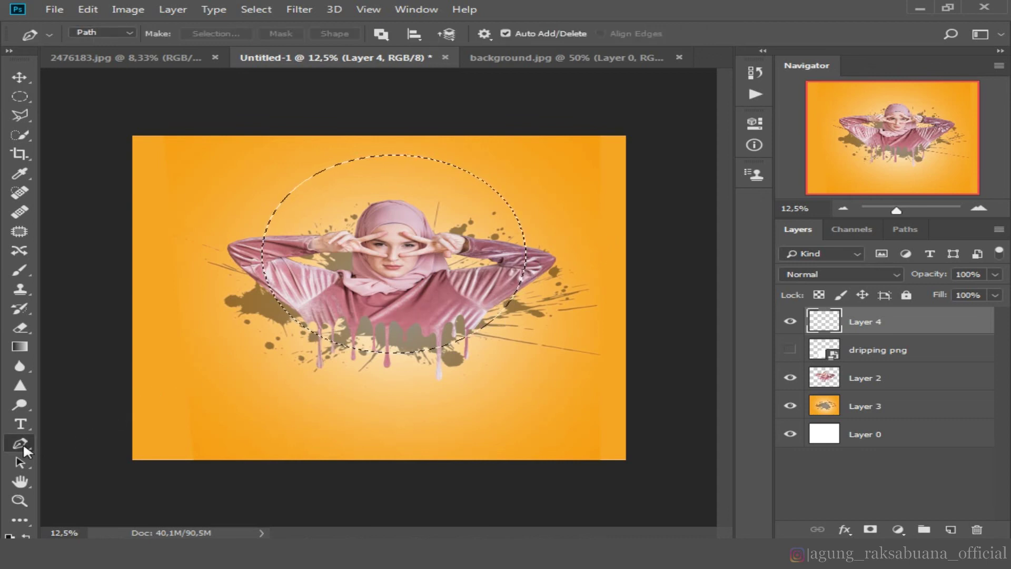
right_click(390, 275)
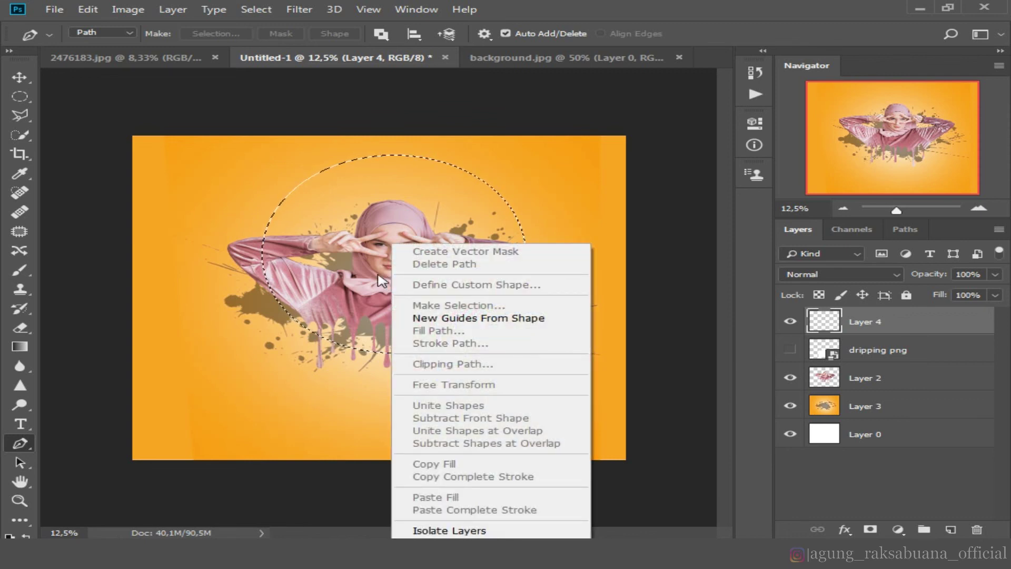
click(339, 256)
Step: Stroke the elliptical selection on Layer 4 with a 30 px white line at Center location and 100% opacity, and deselect
click(20, 135)
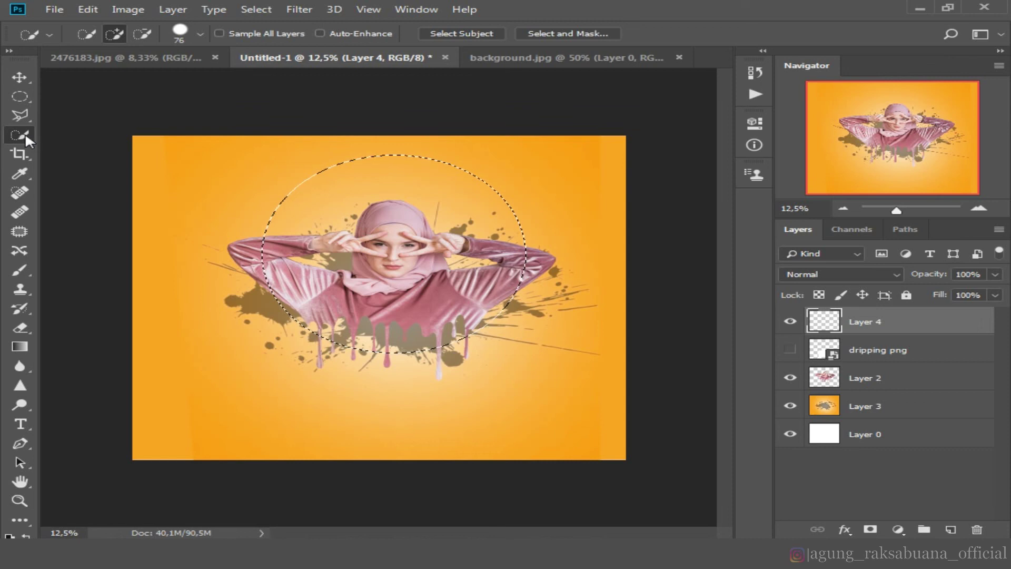
right_click(358, 189)
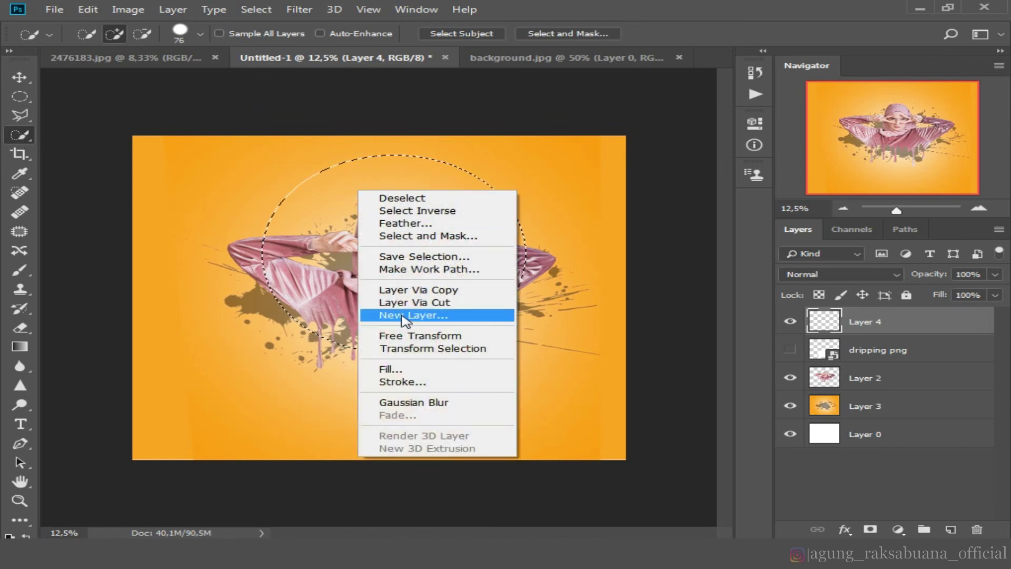
click(440, 391)
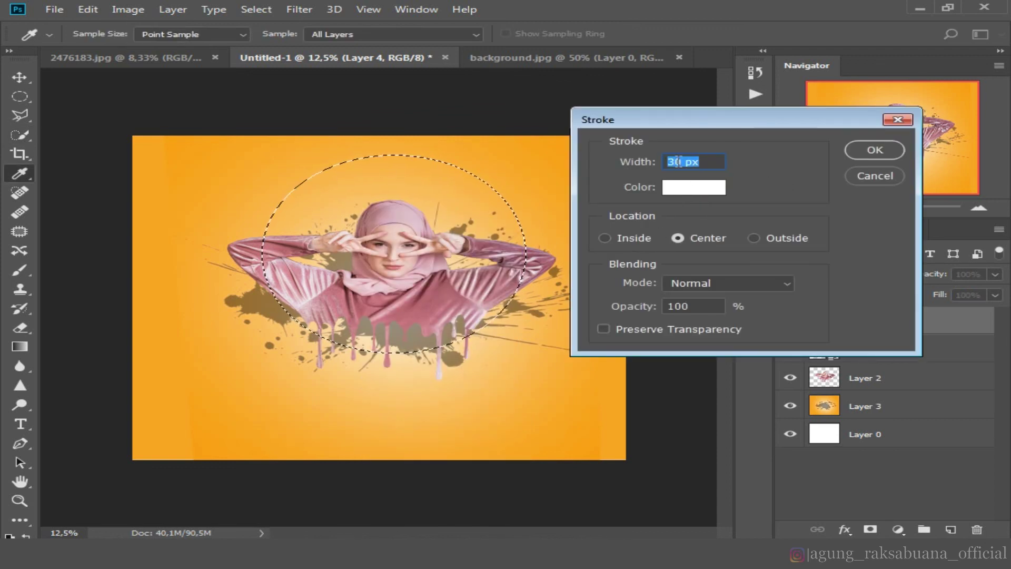
click(868, 149)
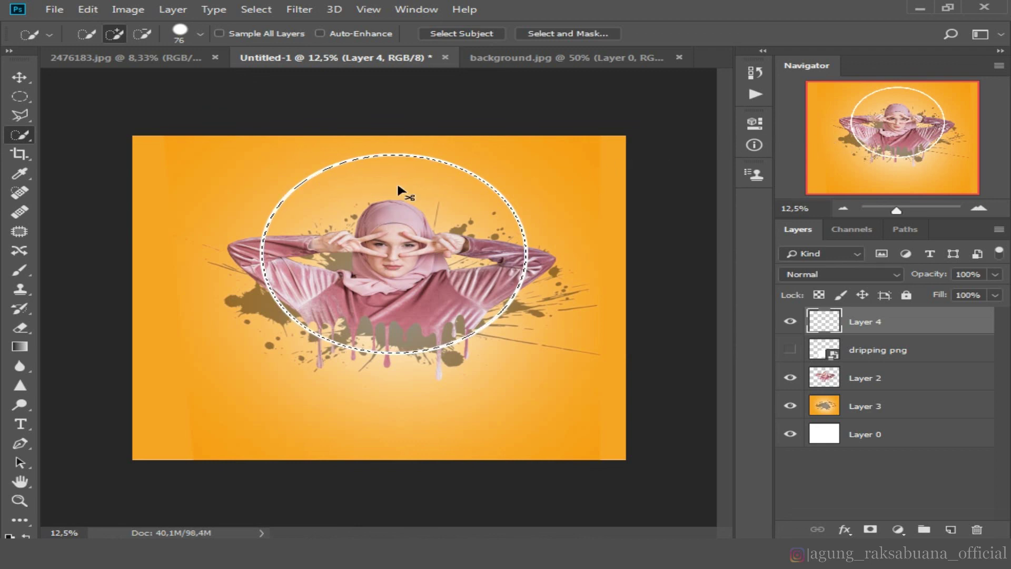
key(ctrl+d)
Step: Erase the lower half of the white ring on Layer 4 with a 480 px Hard Round eraser, leaving the arc above the arms
click(26, 325)
key(a)
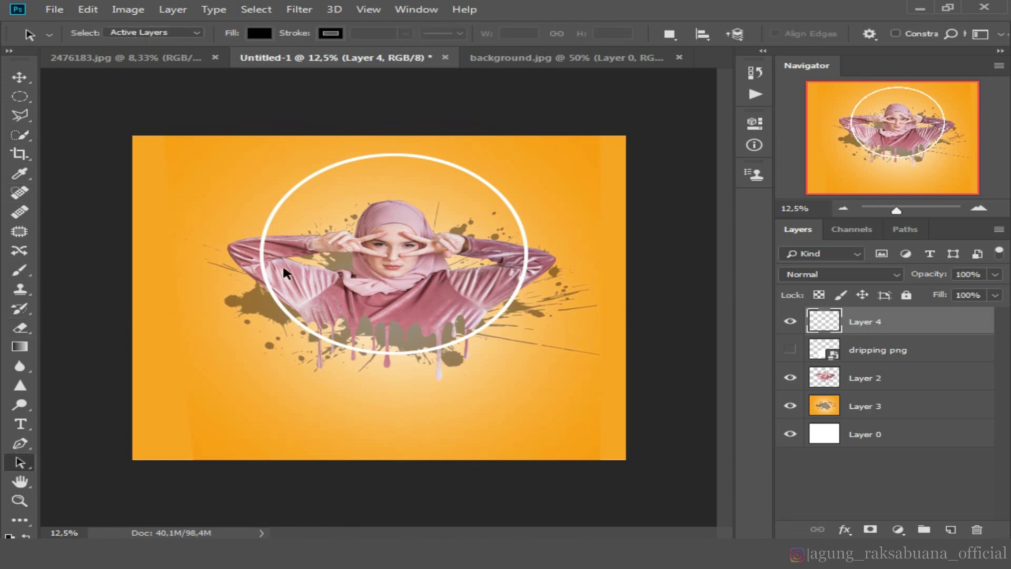
click(22, 329)
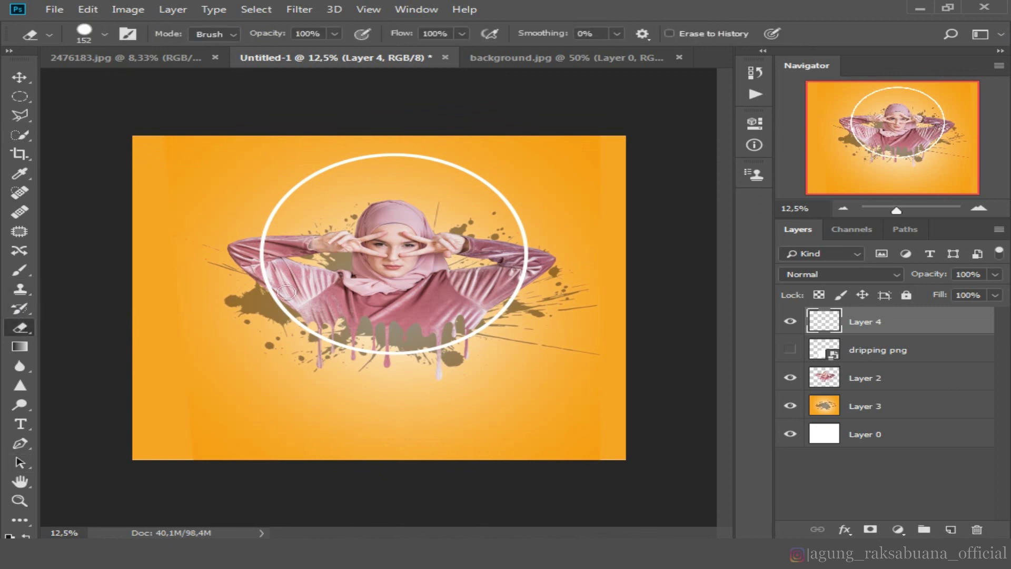
right_click(337, 310)
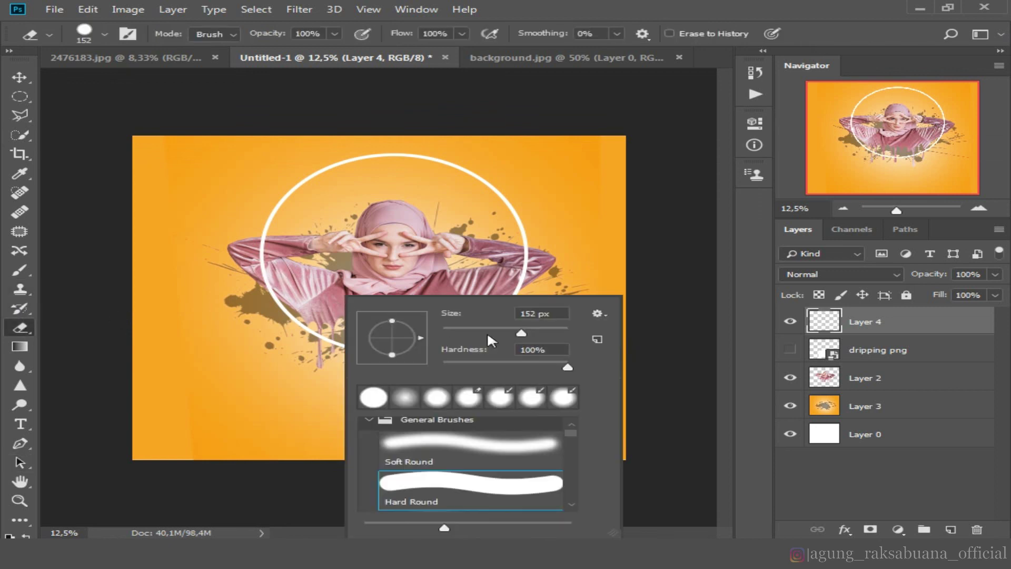
click(554, 328)
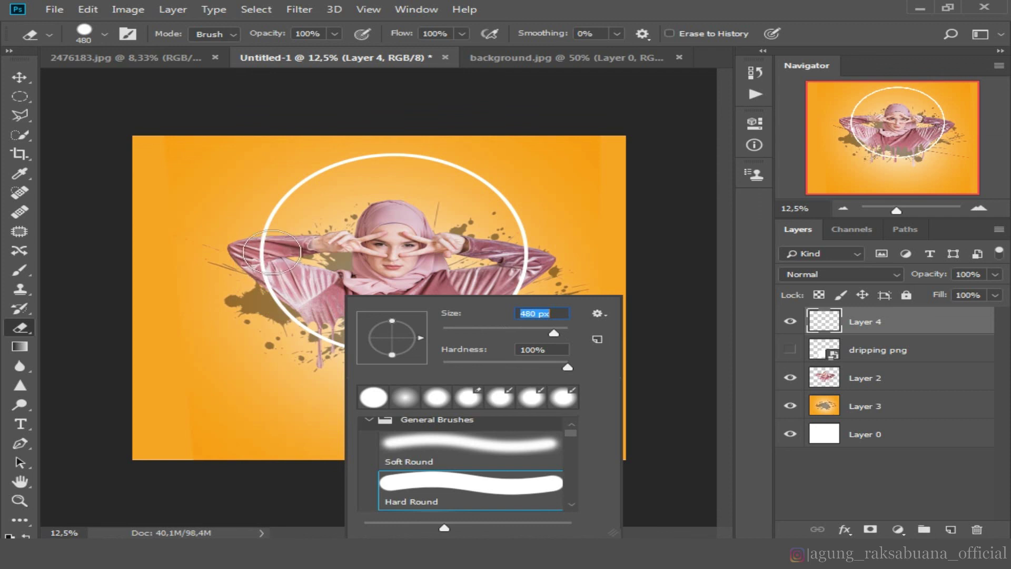
mouse_move(276, 269)
mouse_down()
mouse_move(293, 302)
mouse_move(323, 320)
mouse_move(423, 334)
mouse_up()
mouse_move(483, 312)
mouse_down()
mouse_move(514, 292)
mouse_move(519, 269)
mouse_move(515, 304)
mouse_up()
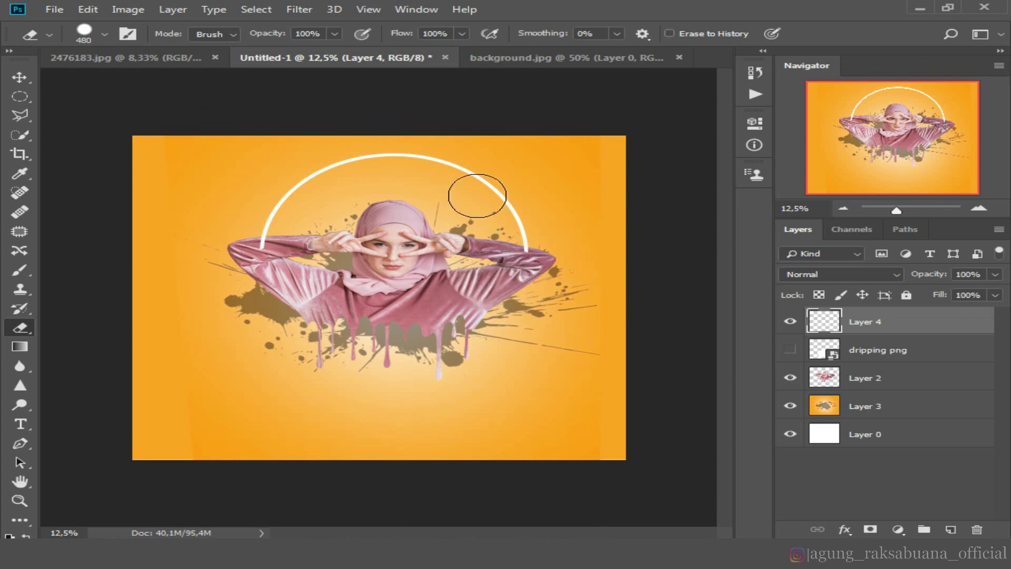
Step: Scale the white arc on Layer 4 to about 96% and move its layer directly below Layer 2
key(ctrl+t)
drag(527, 154, 519, 157)
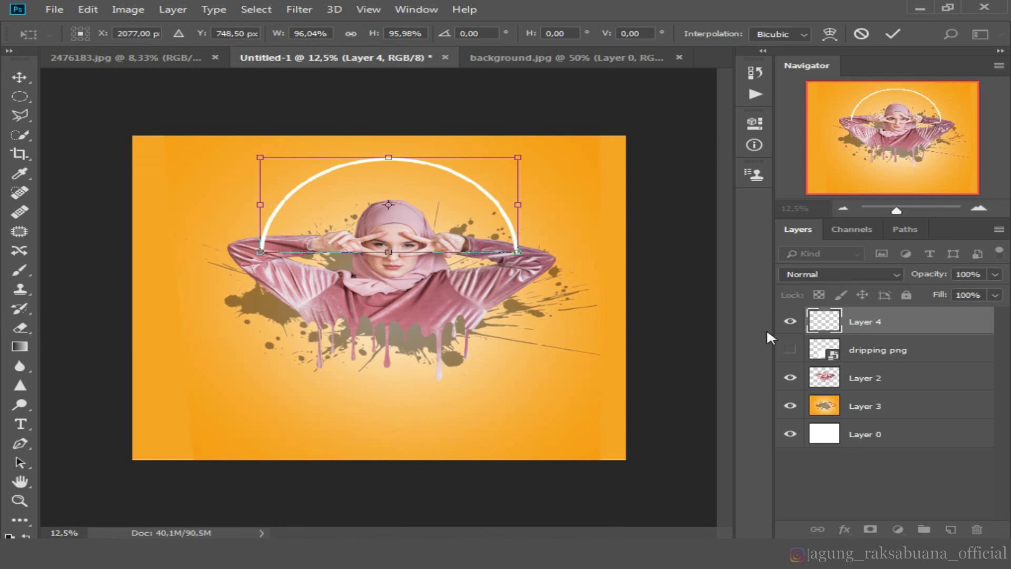
key(Return)
key(e)
drag(886, 321, 896, 389)
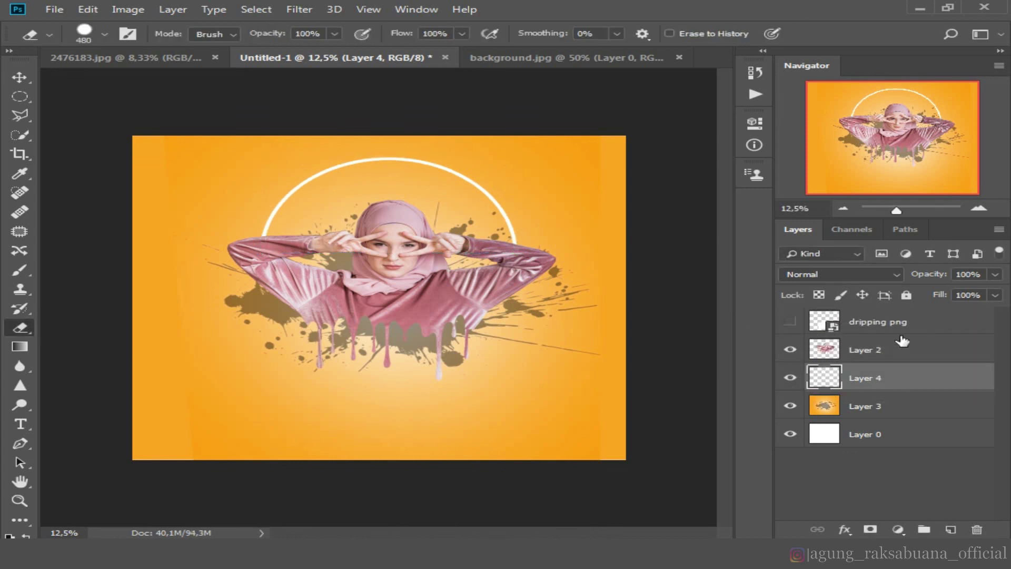
Step: Apply a white Outer Glow to the arc on Layer 4 with 100% opacity, spread 17 and size 109
right_click(869, 387)
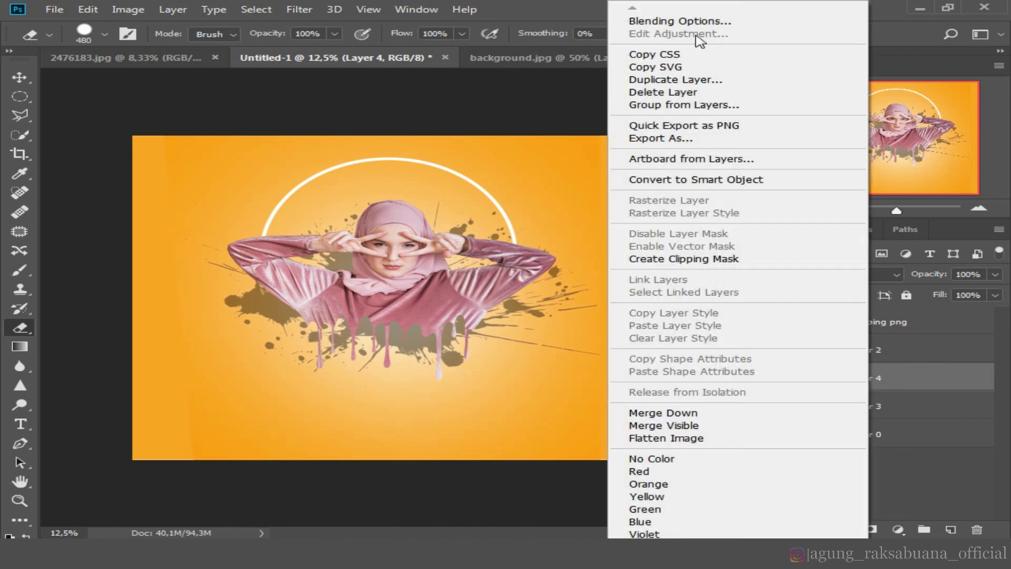
click(680, 22)
drag(369, 79, 712, 176)
click(568, 303)
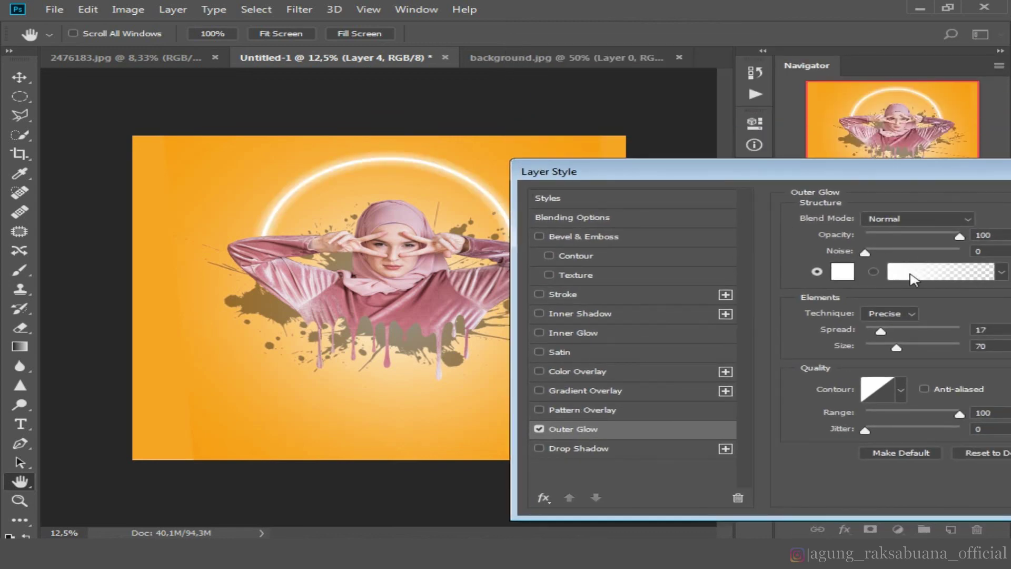
click(843, 272)
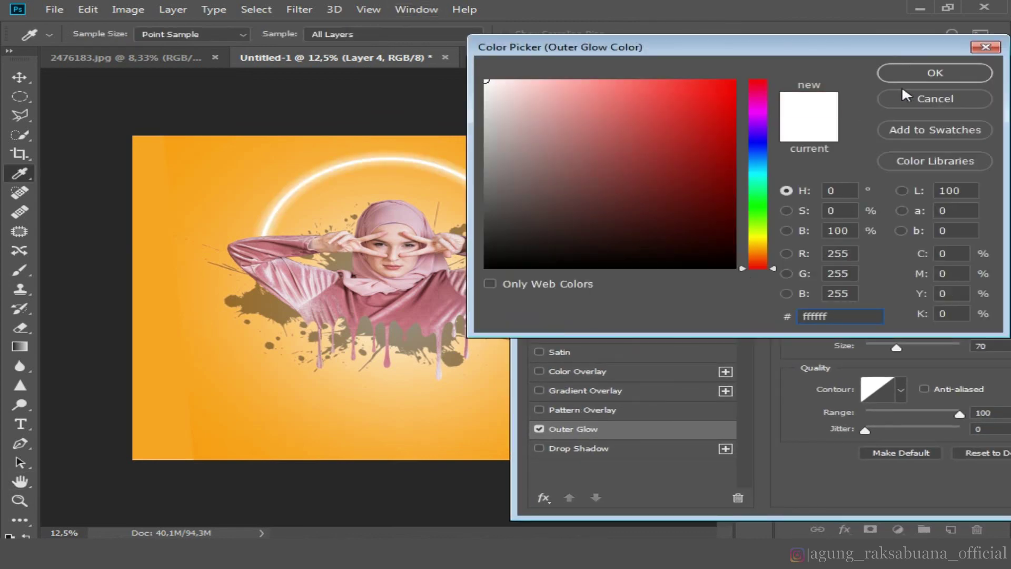
click(905, 96)
drag(894, 346, 911, 353)
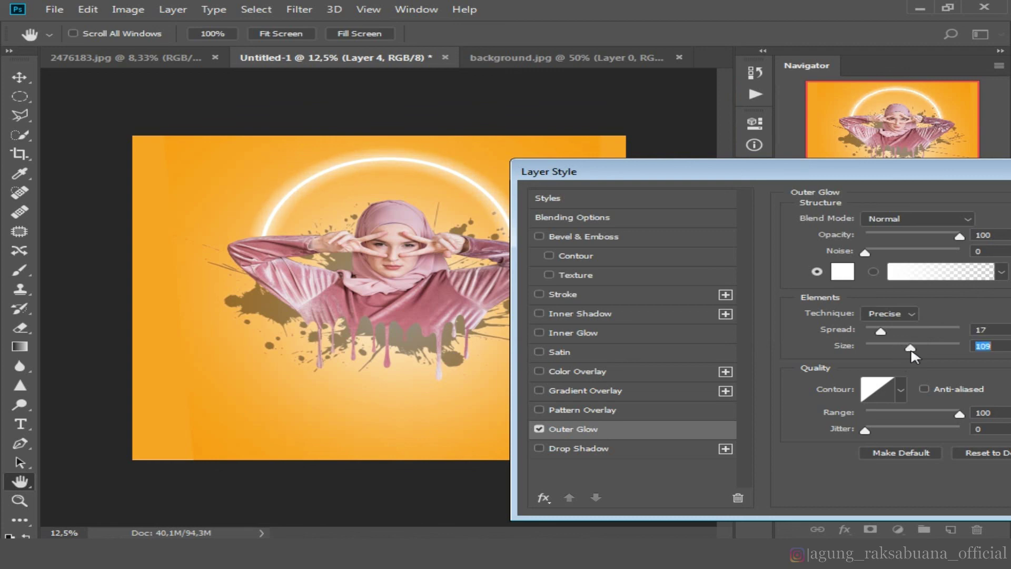
drag(905, 182, 552, 153)
click(891, 181)
key(e)
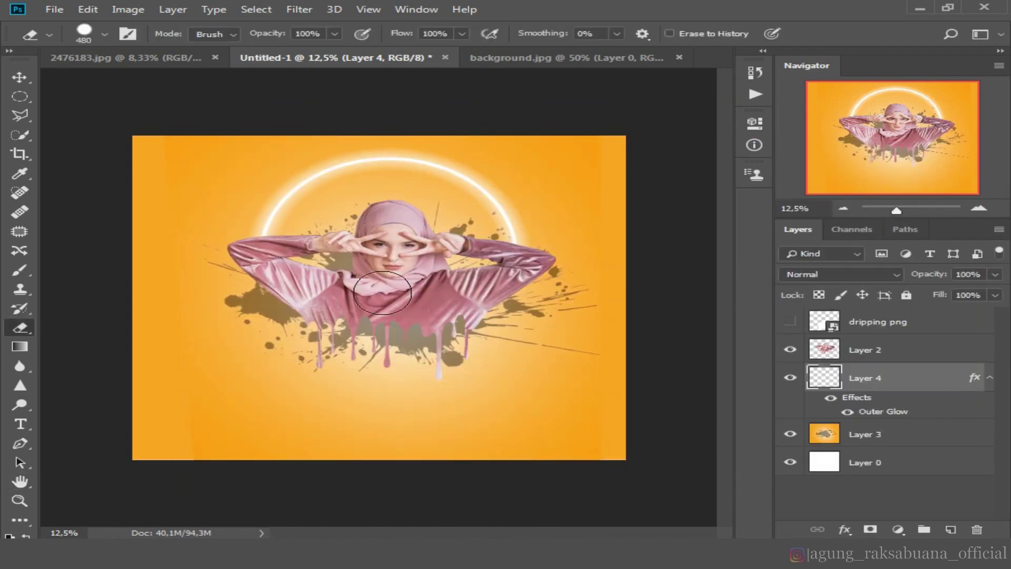
Step: Add a Hue/Saturation adjustment layer above Layer 2 and clip it to the woman
click(875, 319)
click(859, 354)
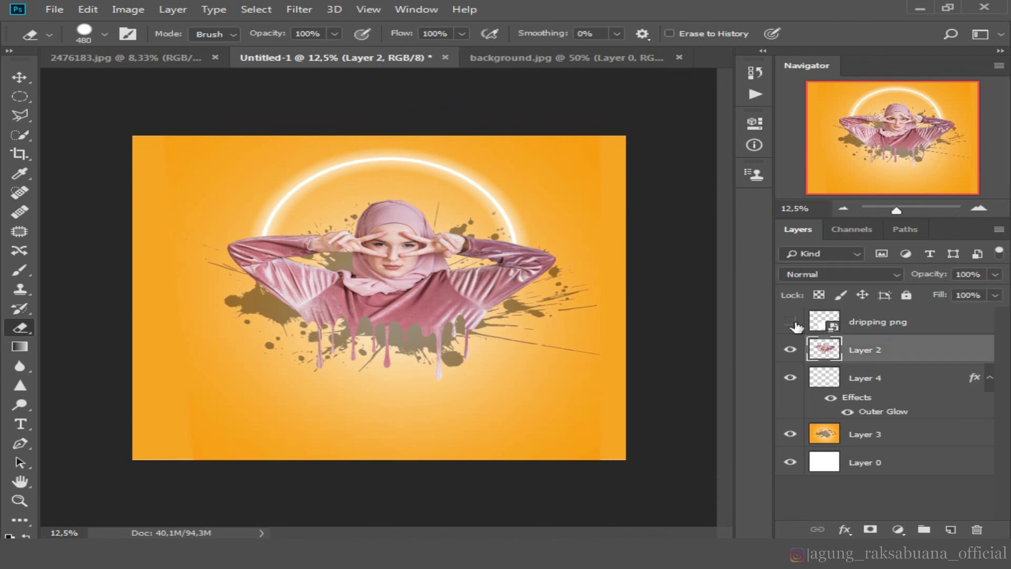
click(899, 529)
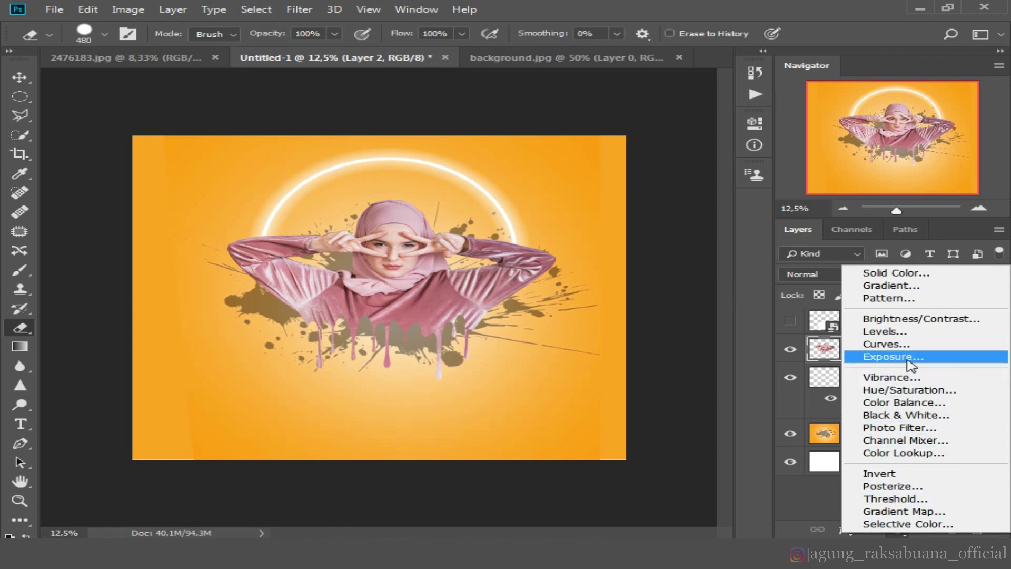
click(901, 391)
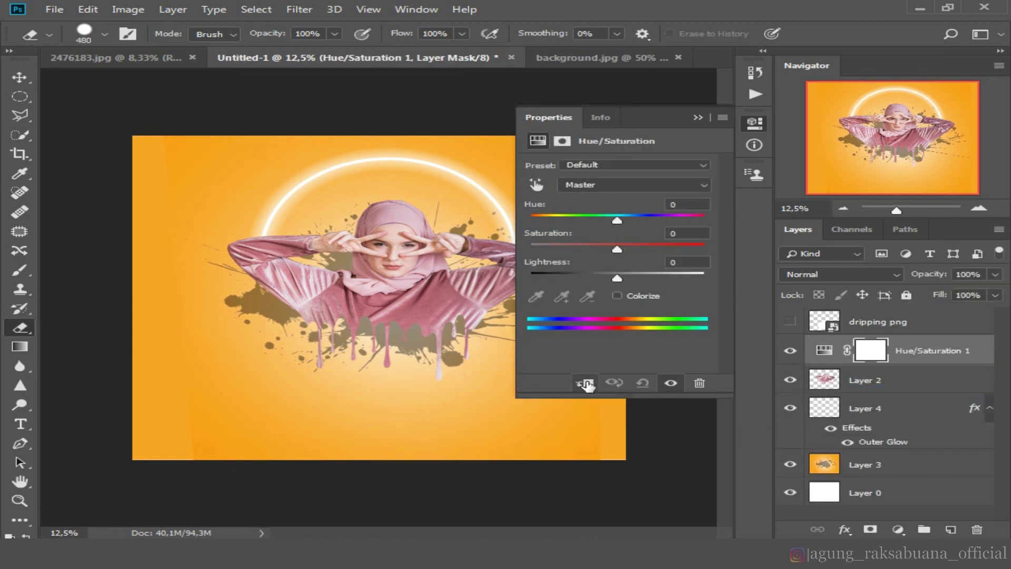
key(ctrl+minus)
key(ctrl+plus)
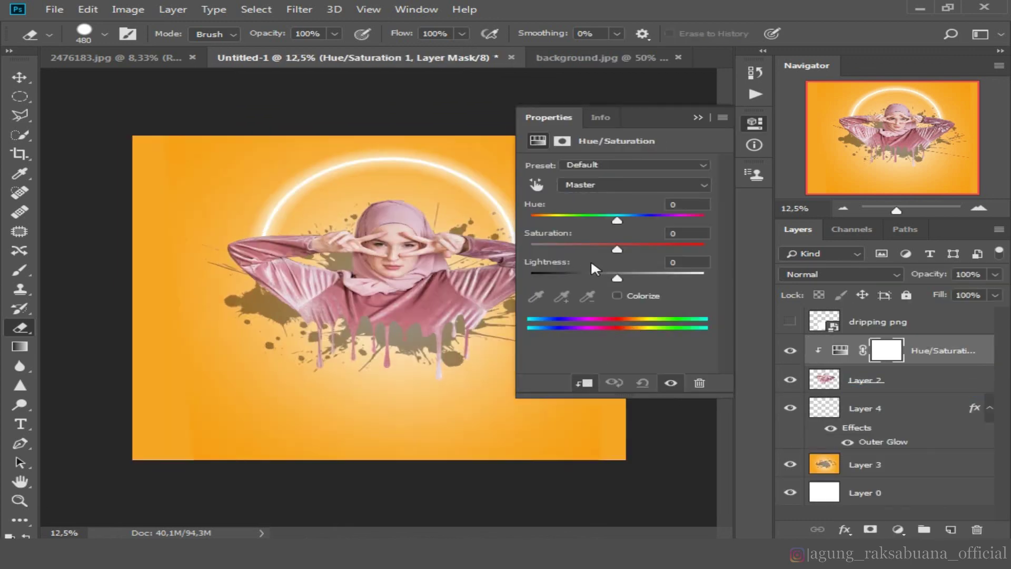
Step: Set the woman's Hue/Saturation adjustment to Saturation +10 and Lightness -7, and collapse its properties
key(ctrl+plus)
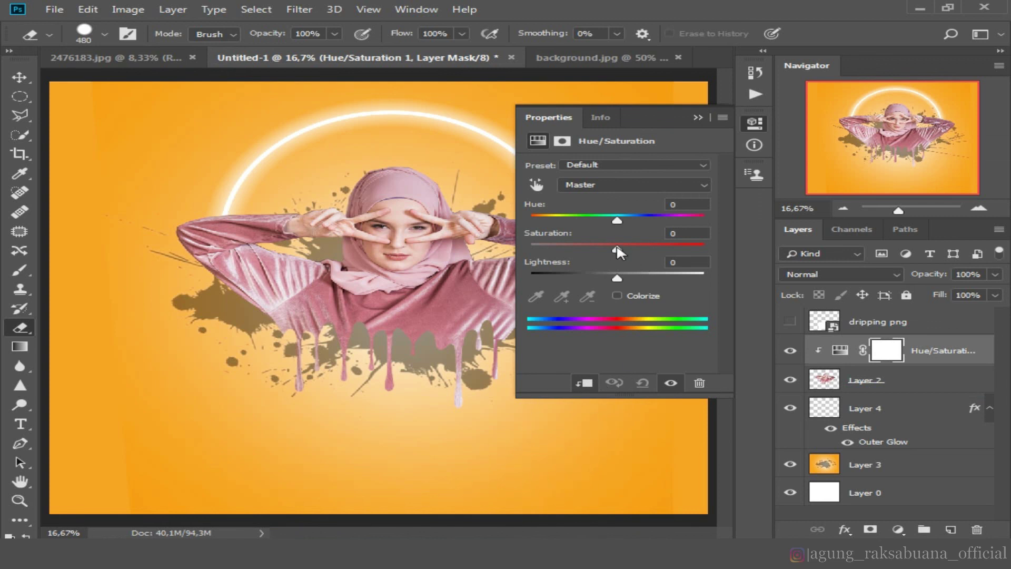
mouse_move(617, 248)
mouse_down()
mouse_move(588, 256)
mouse_move(641, 265)
mouse_move(608, 278)
mouse_move(613, 285)
mouse_move(629, 255)
mouse_up()
key(ctrl+minus)
key(ctrl+minus)
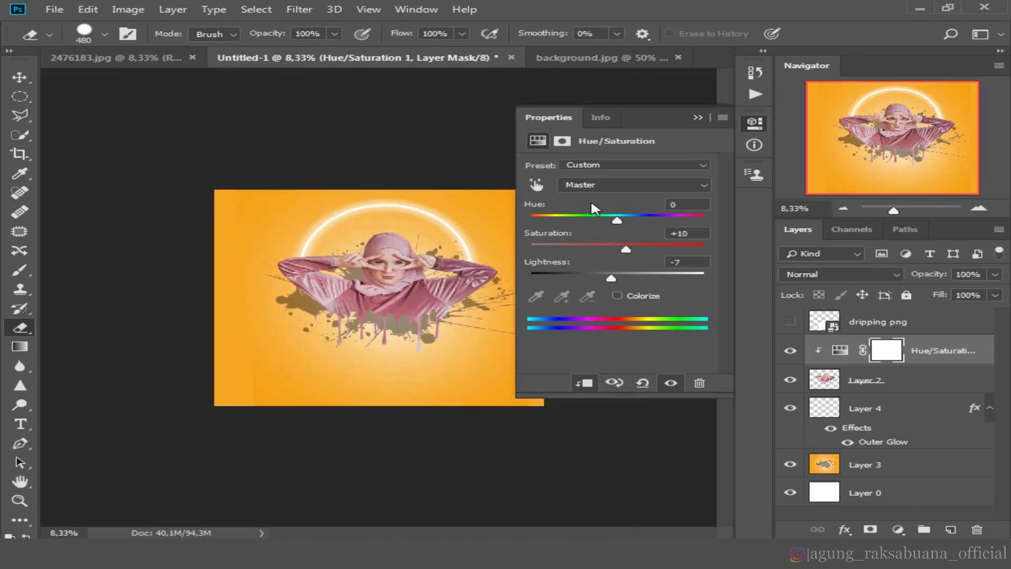
click(698, 118)
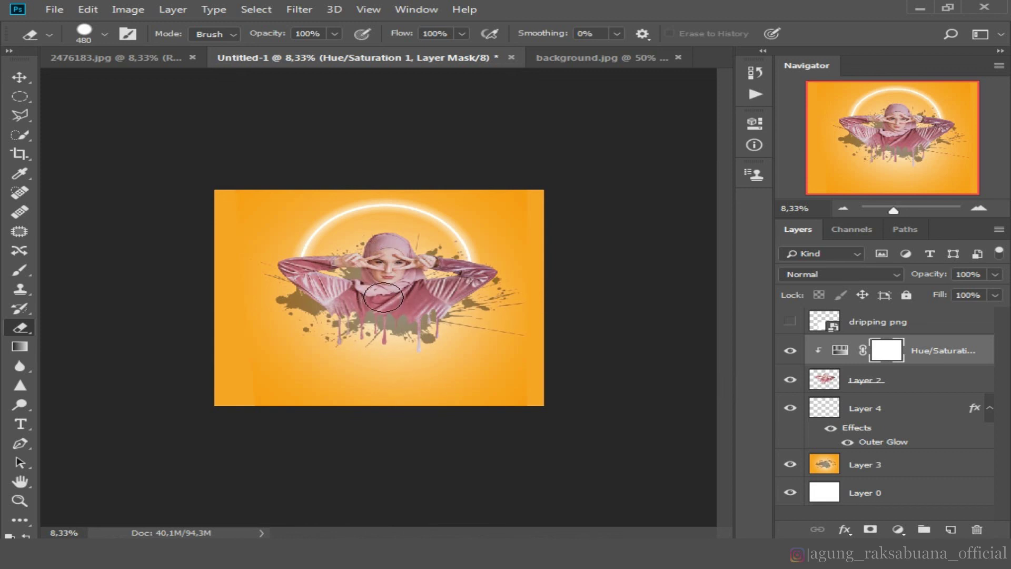